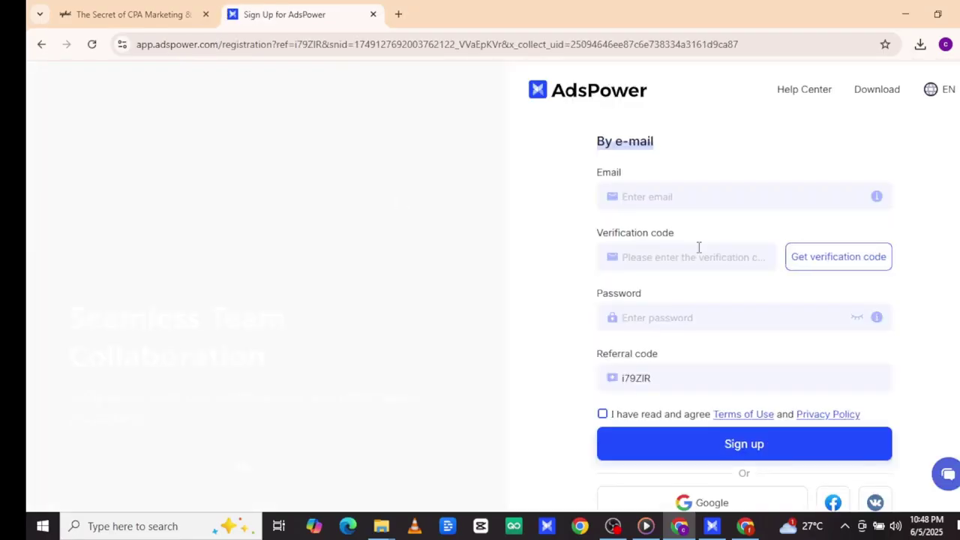
click(662, 197)
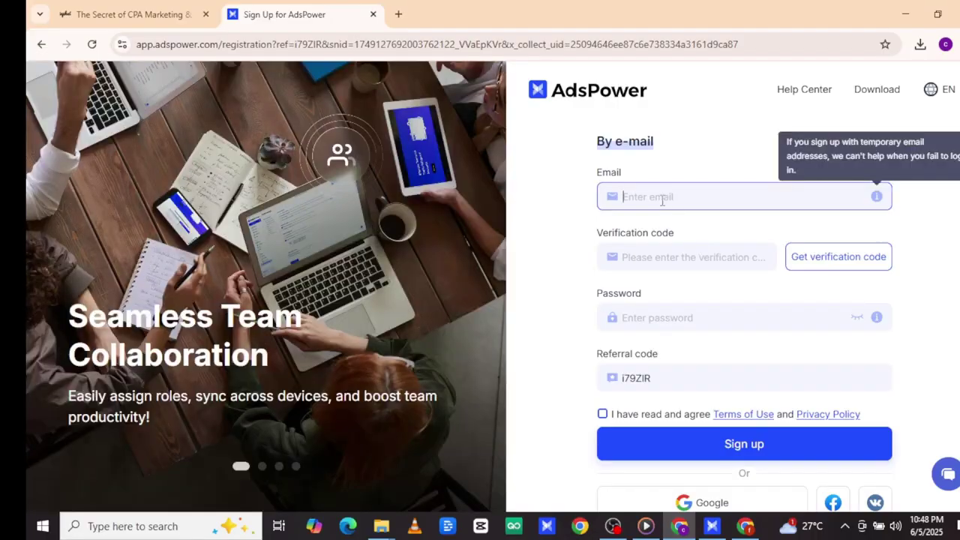
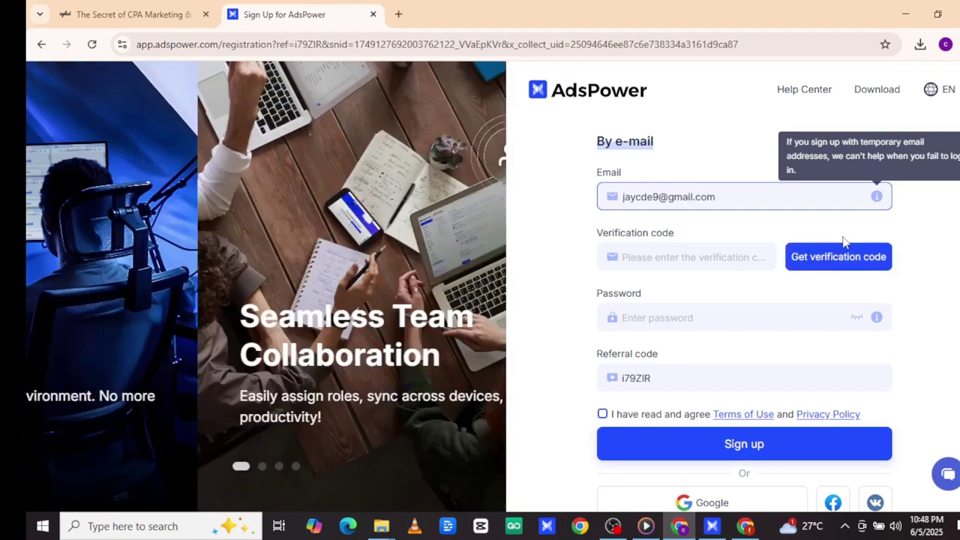
click(832, 255)
click(670, 319)
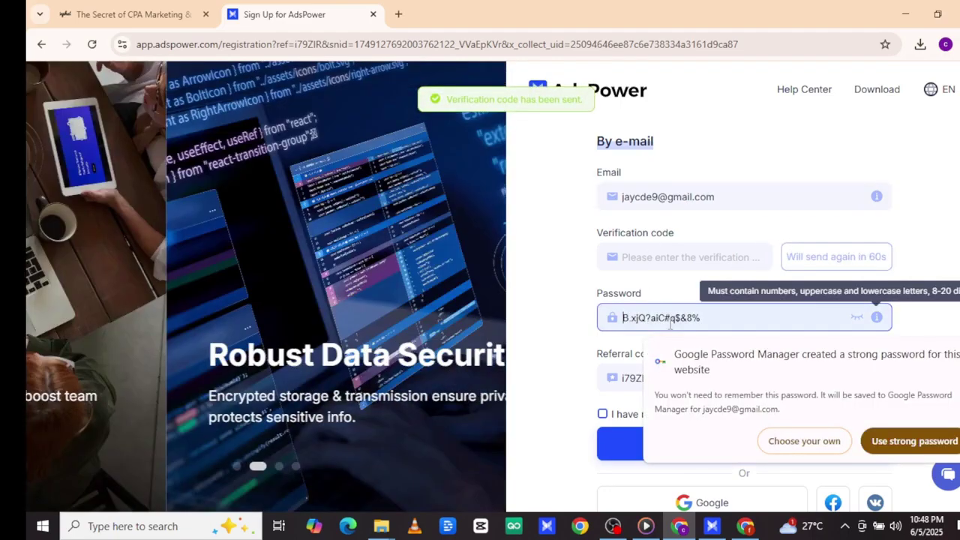
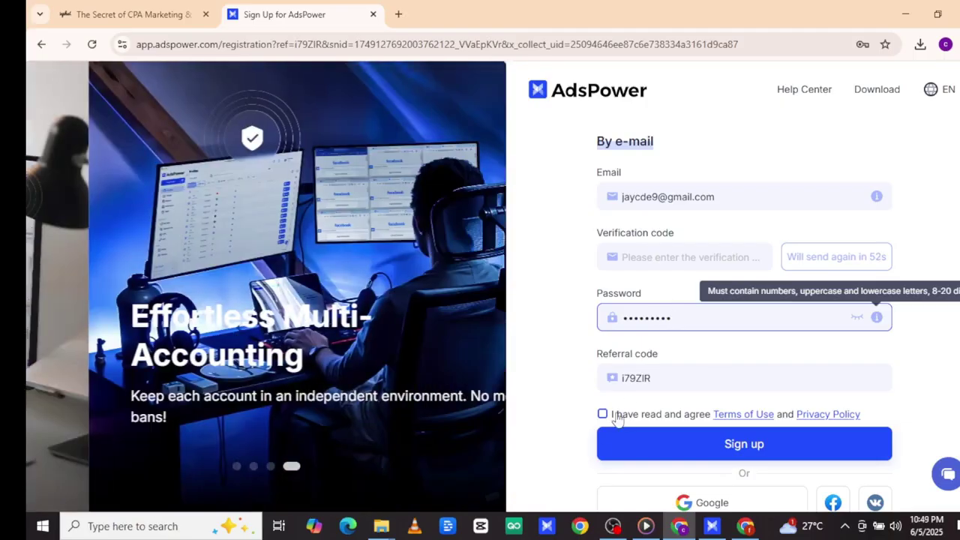
click(605, 417)
click(726, 262)
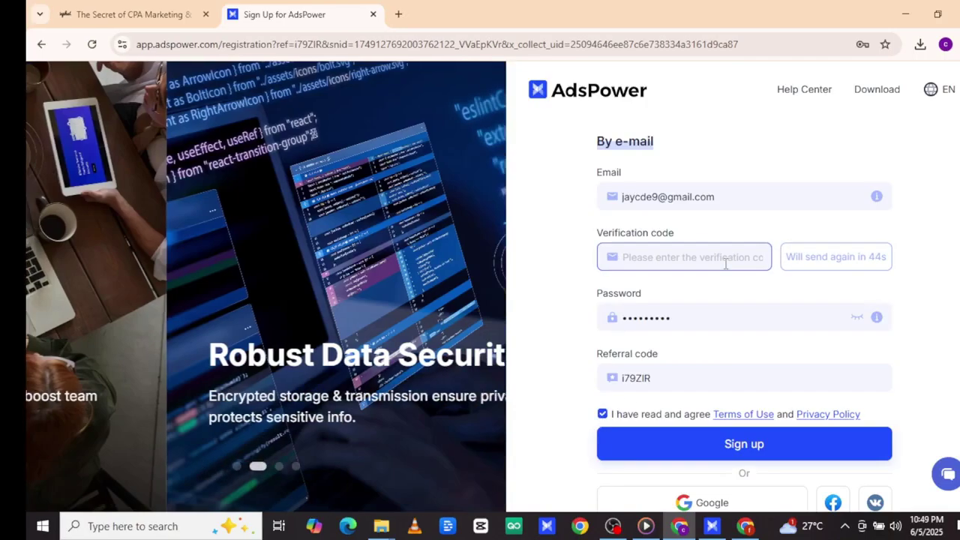
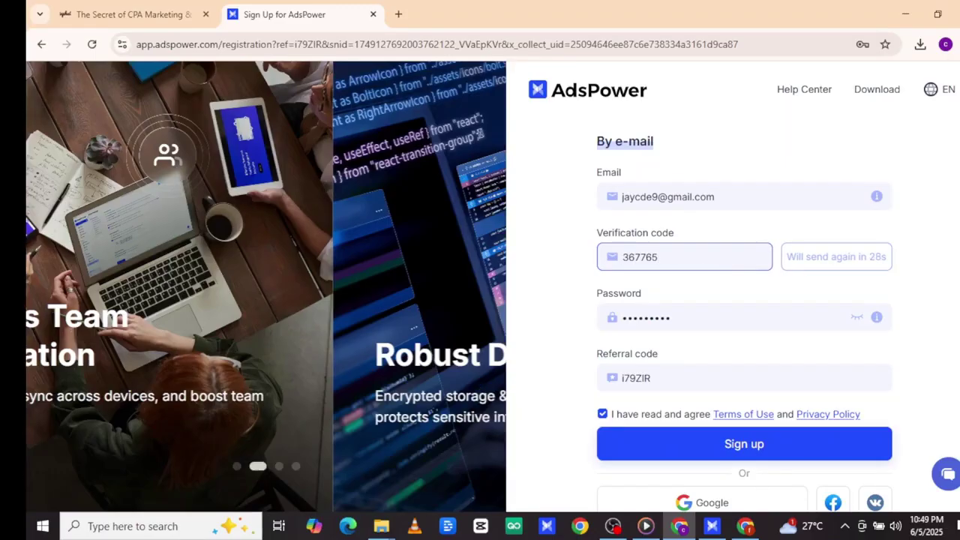
- Submit the sign-up, skip the profile tour, and open the client 7.3.26 download page
scroll(765, 461, down, 1)
key(Return)
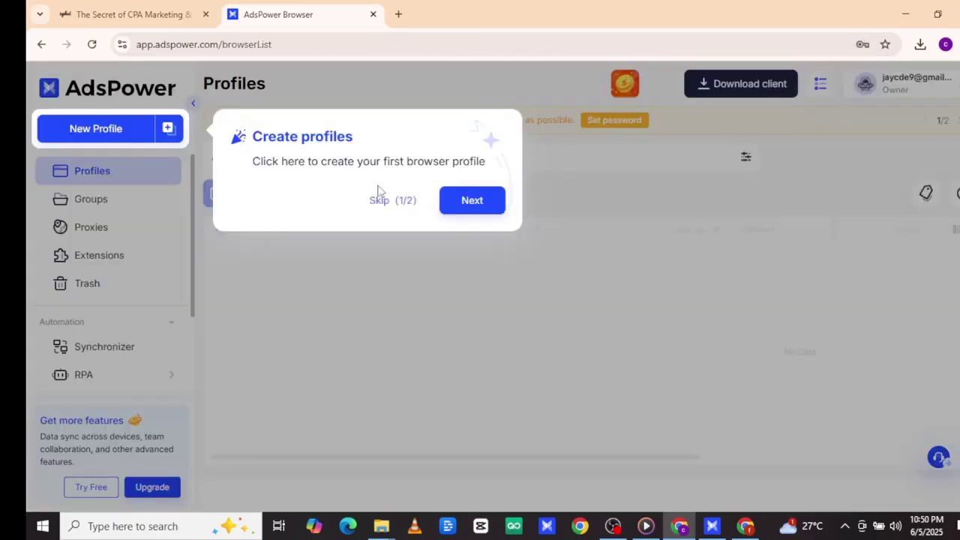
click(379, 197)
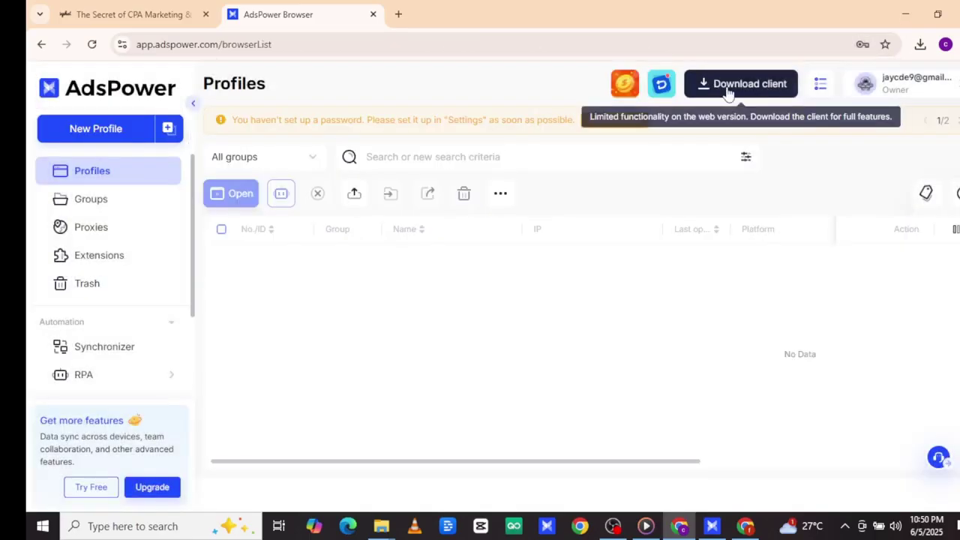
click(727, 86)
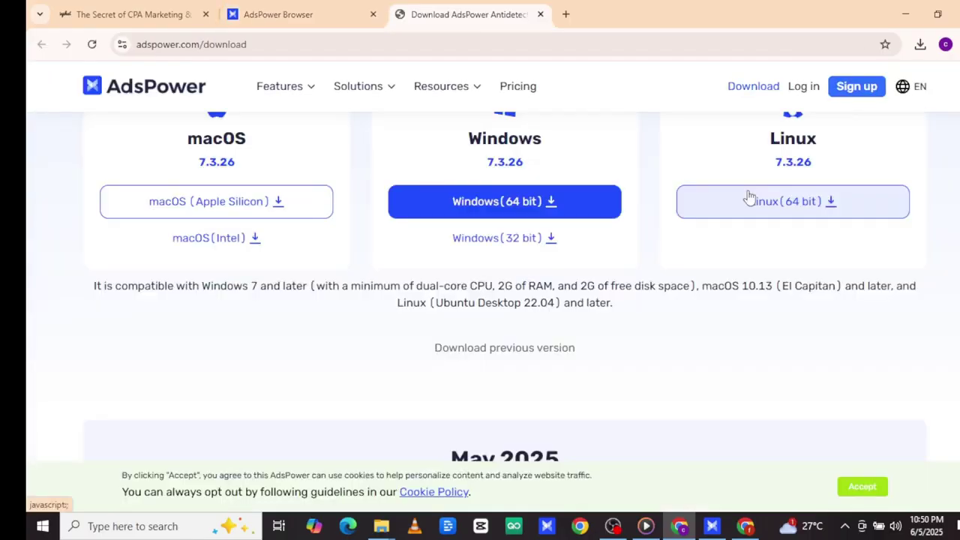
scroll(749, 197, up, 2)
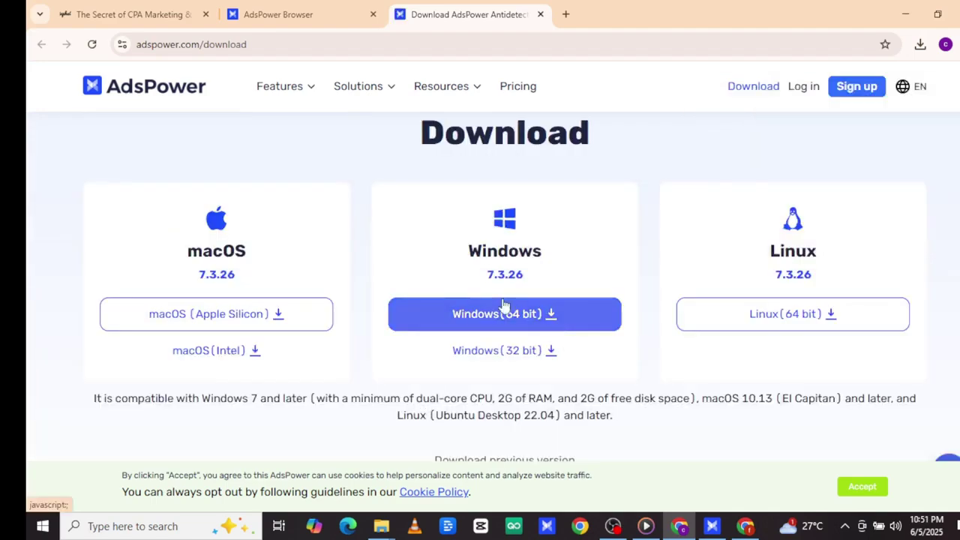
- In the desktop client, show the six browser profiles and expand the RPA submenu
scroll(188, 133, up, 1)
scroll(107, 147, up, 1)
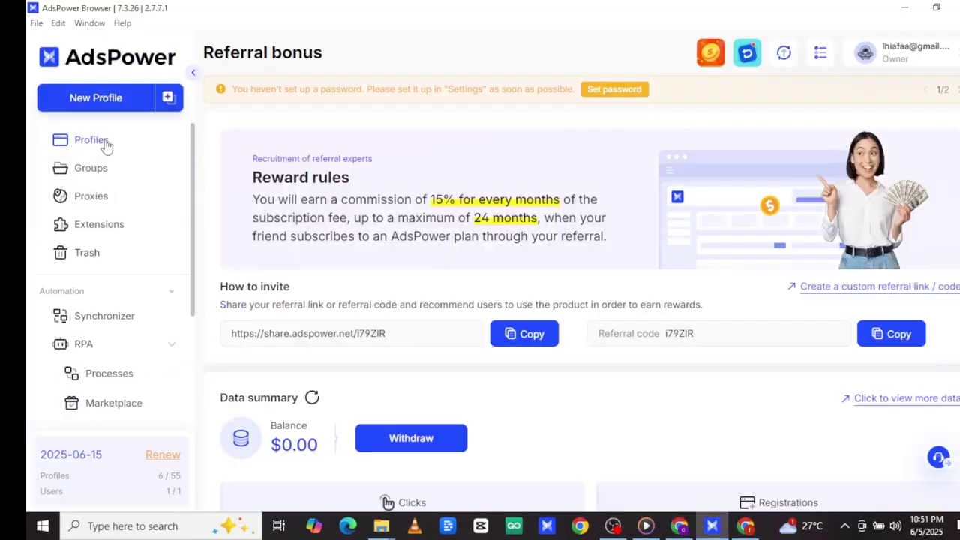
double_click(107, 146)
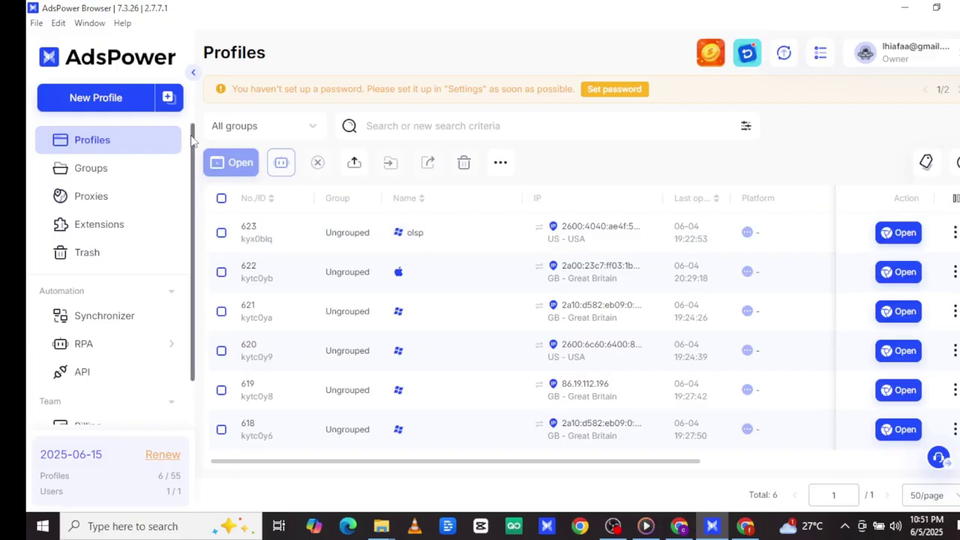
scroll(192, 140, down, 2)
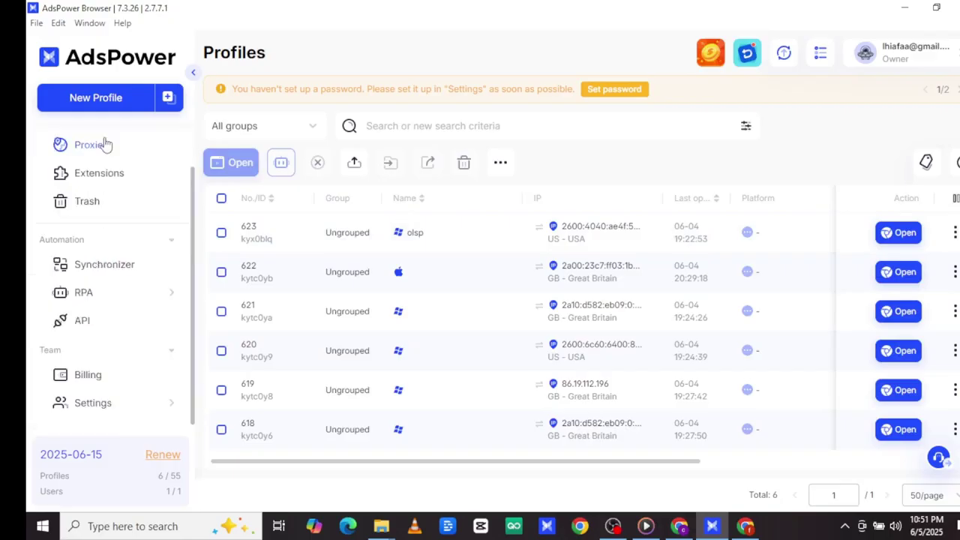
click(109, 292)
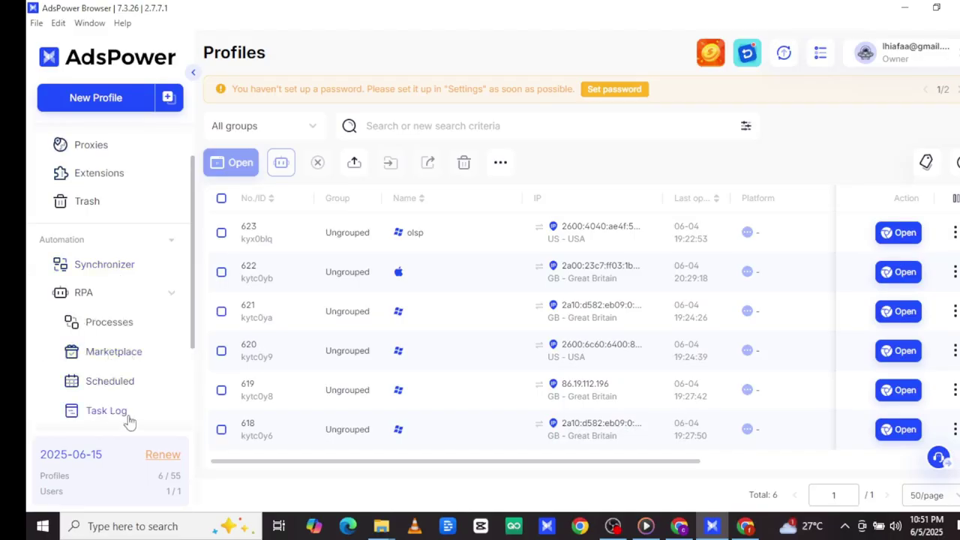
scroll(129, 421, down, 2)
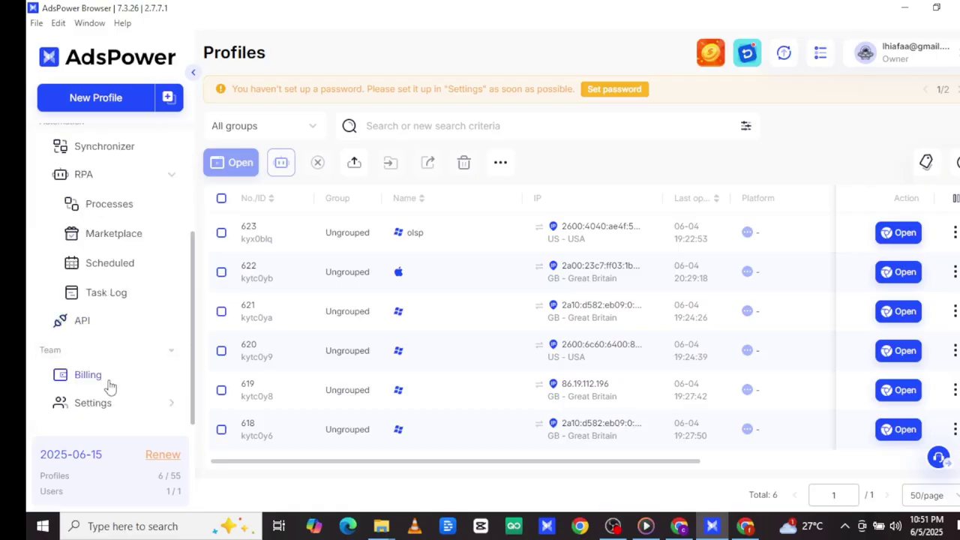
drag(193, 247, 196, 131)
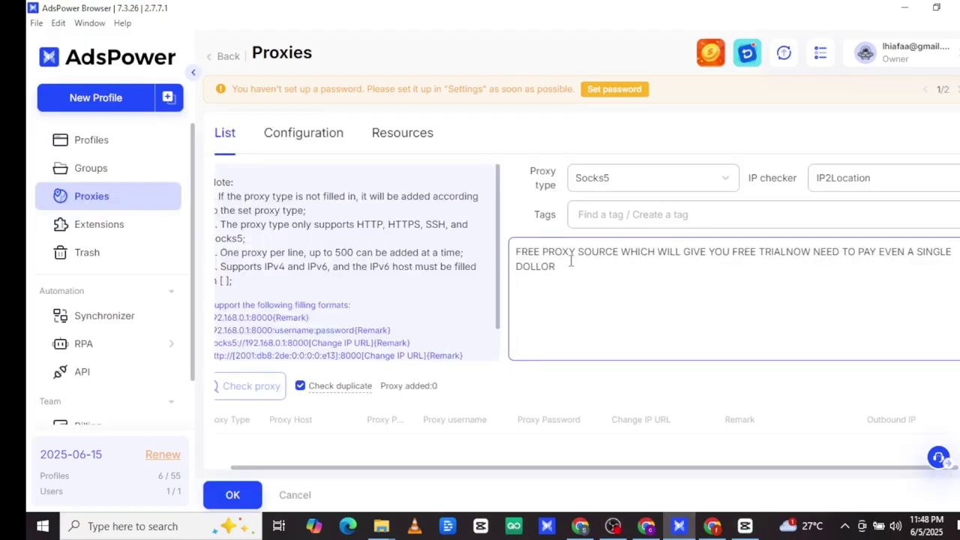
- Correct DOLLAO to DOLLAR and NOW to NO in the proxy note
key(BackSpace)
mouse_move(518, 252)
mouse_down()
mouse_move(521, 266)
mouse_move(564, 278)
mouse_up()
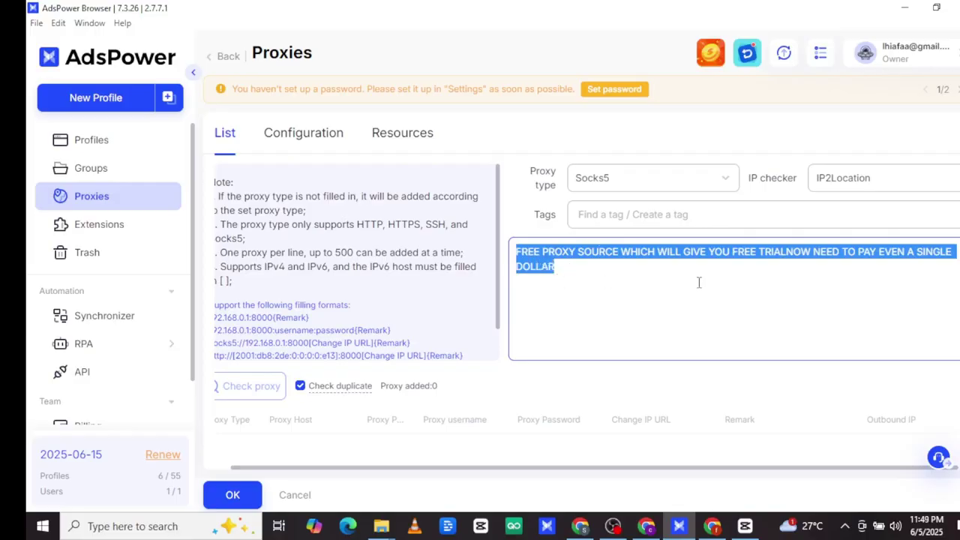
click(812, 252)
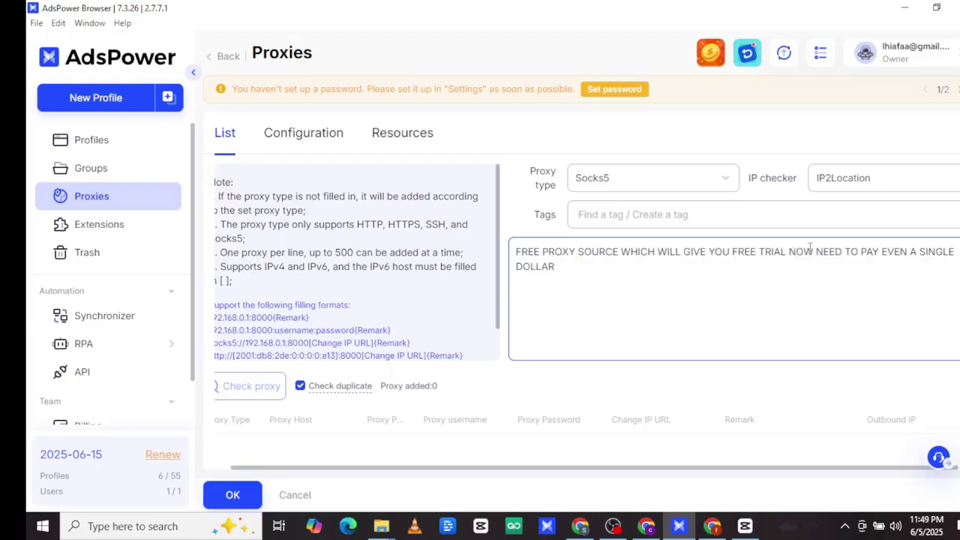
key(BackSpace)
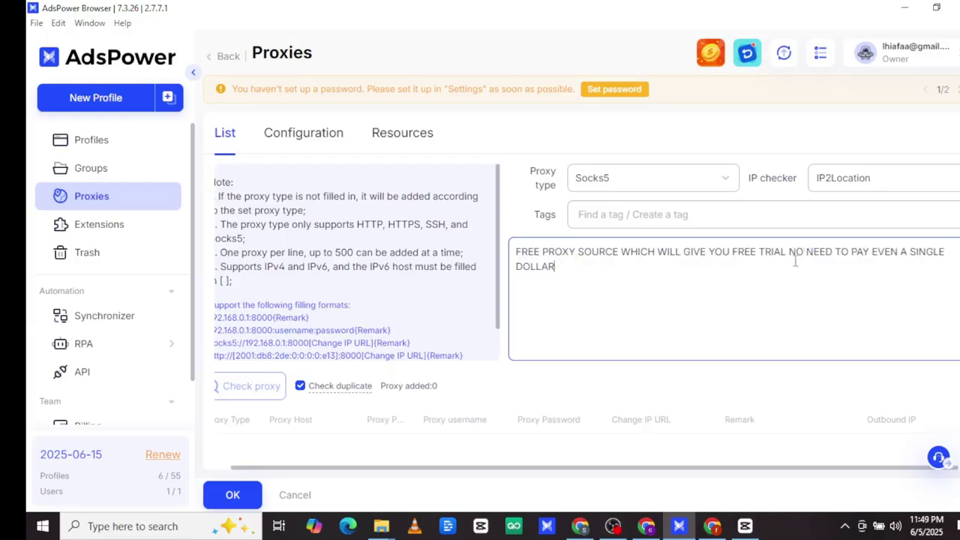
drag(516, 254, 555, 268)
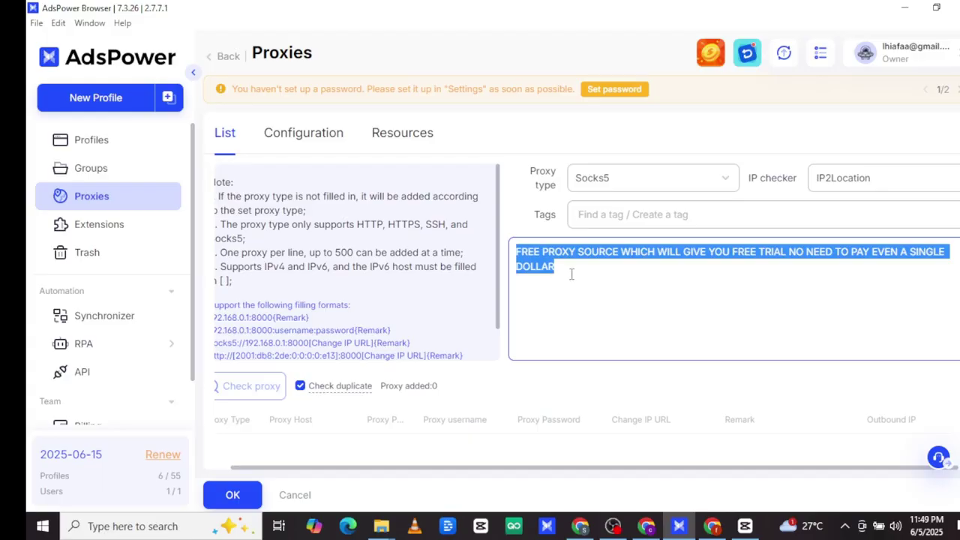
click(576, 291)
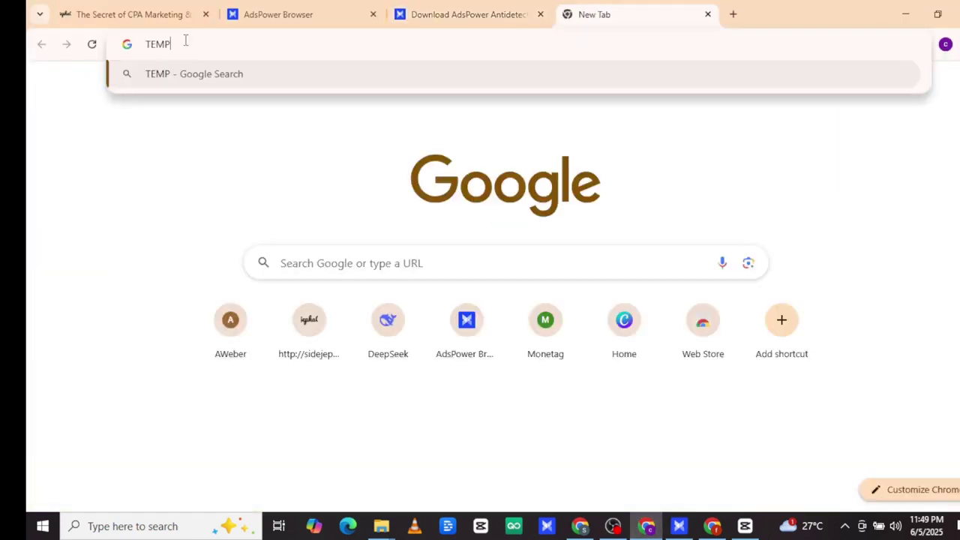
- Search 'TEMP MAIL' and open the temp-mail.org site from the results
text( MAIL)
key(Return)
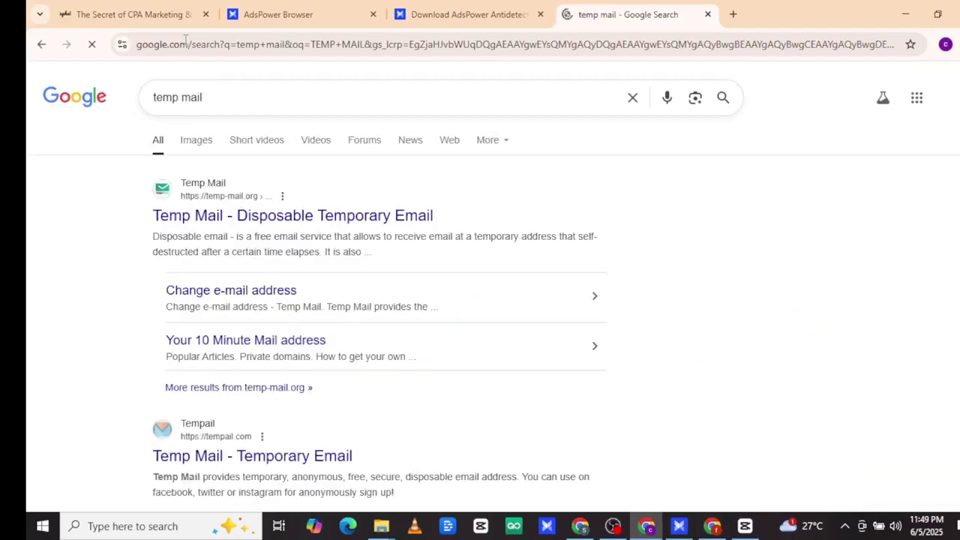
click(206, 217)
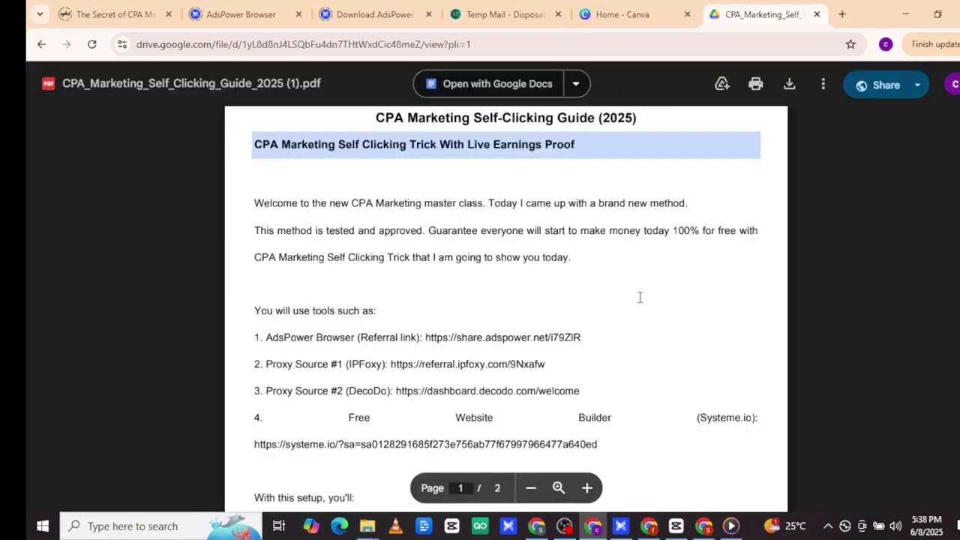
- Follow the IPFoxy referral link under Proxy Source #1 in the Drive guide
click(439, 376)
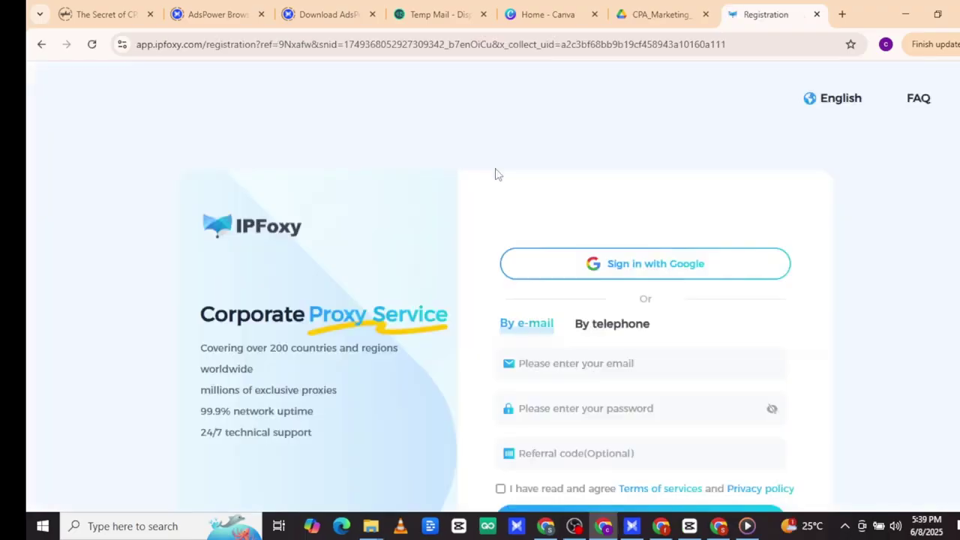
- Sign up to IPFoxy with Google and pick the Google account
click(663, 258)
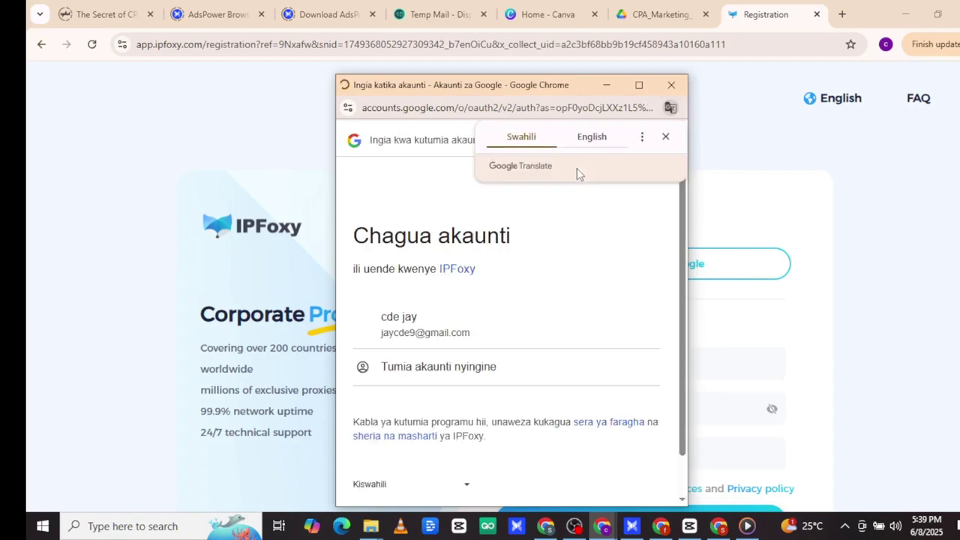
click(412, 336)
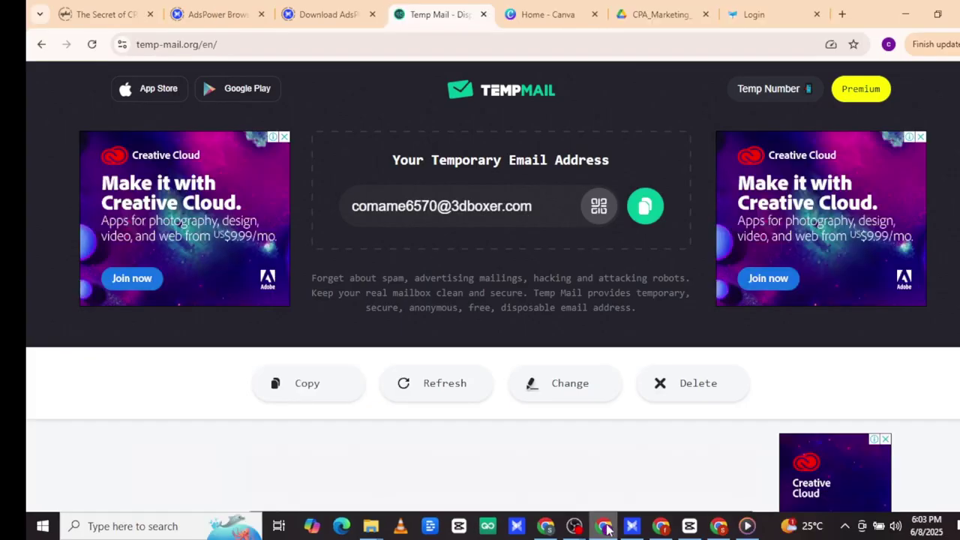
- Open IPFoxy's 'Activate Your Account' email in the Temp Mail inbox
scroll(467, 336, down, 3)
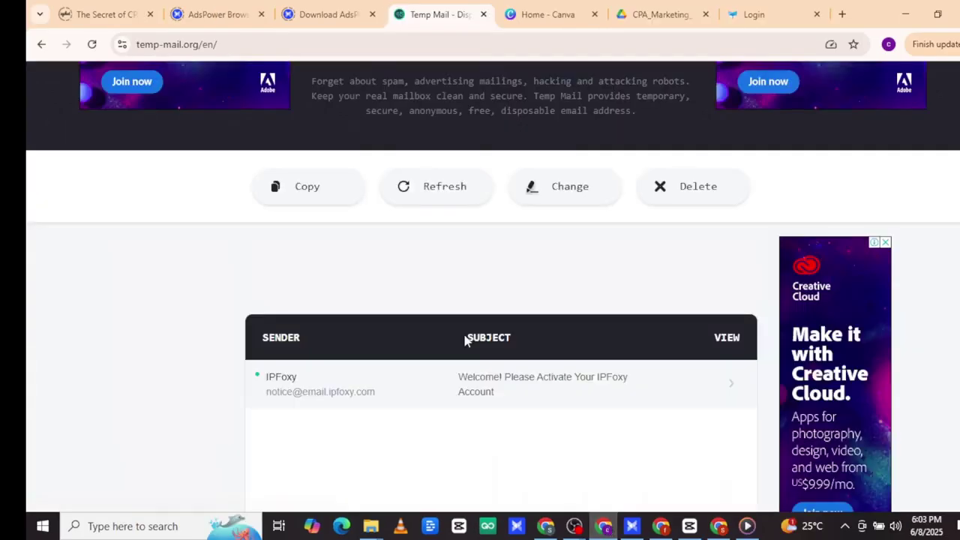
click(492, 392)
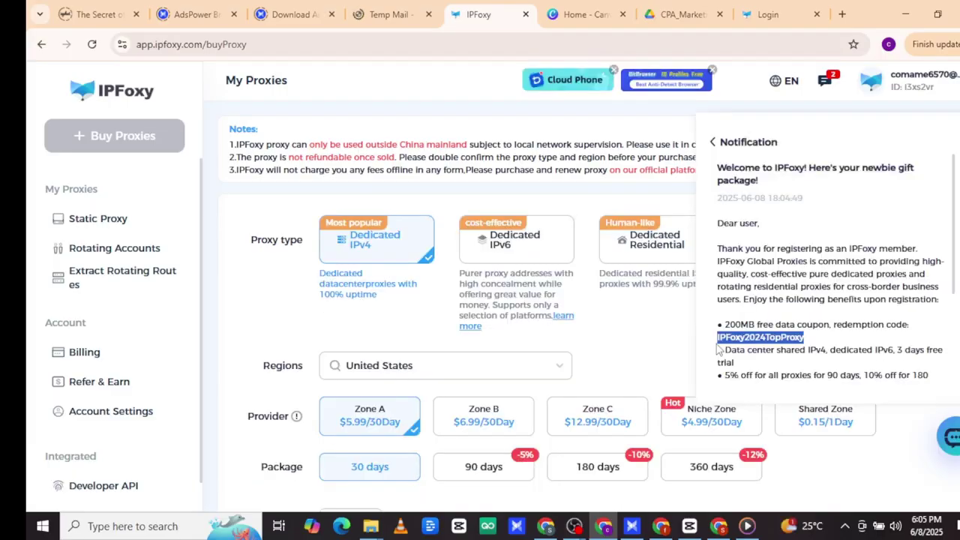
- Clear the selection on the IPFoxy coupon code
click(727, 334)
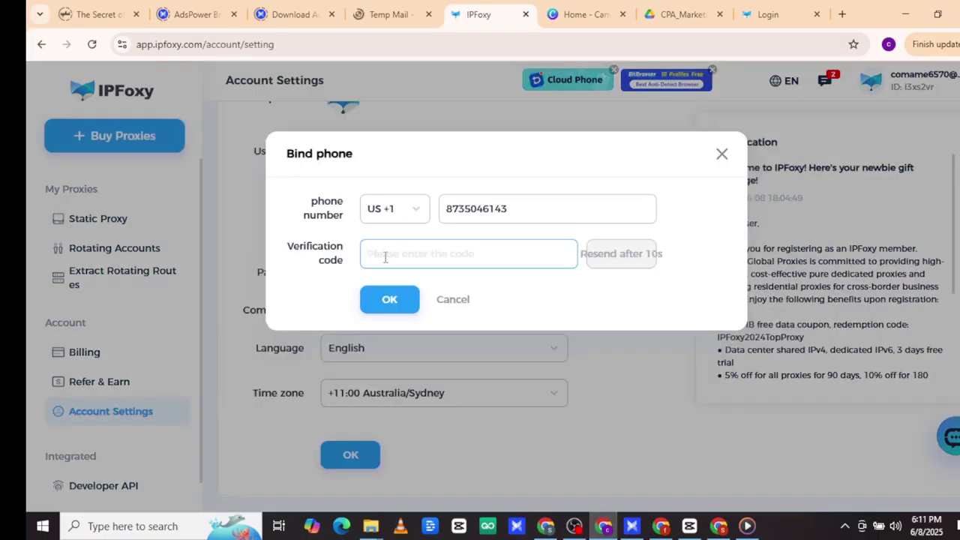
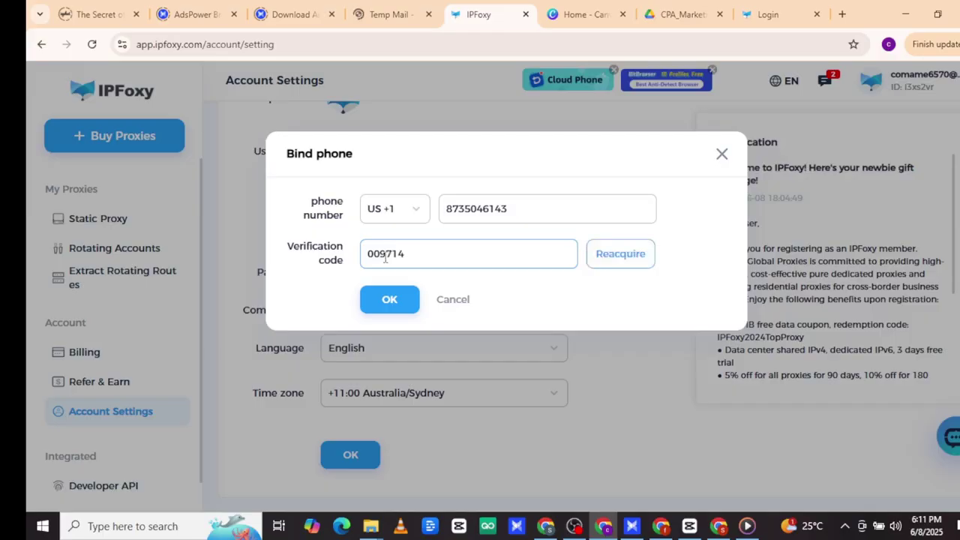
click(388, 300)
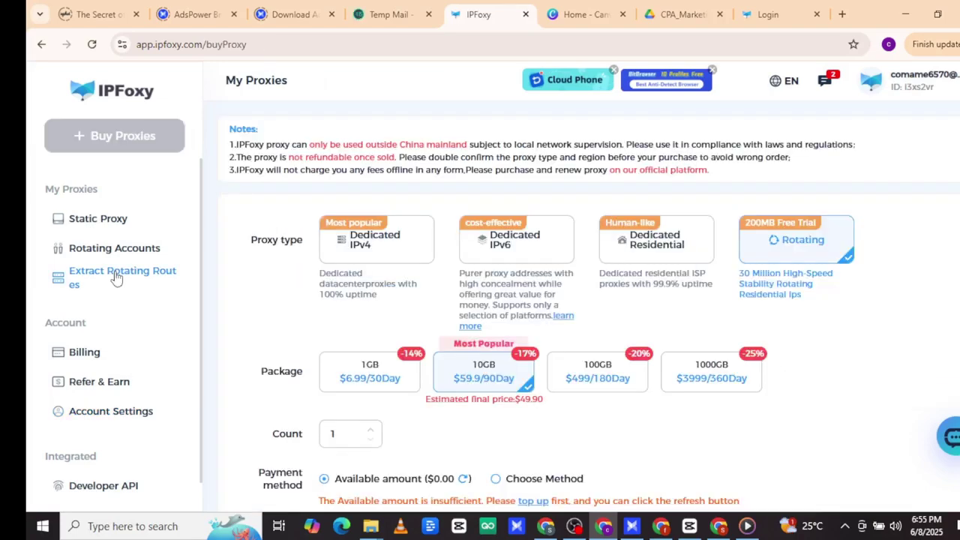
- Extract United States rotating socks5 proxies in IPFoxy and scroll to the Proxies Information list
click(118, 277)
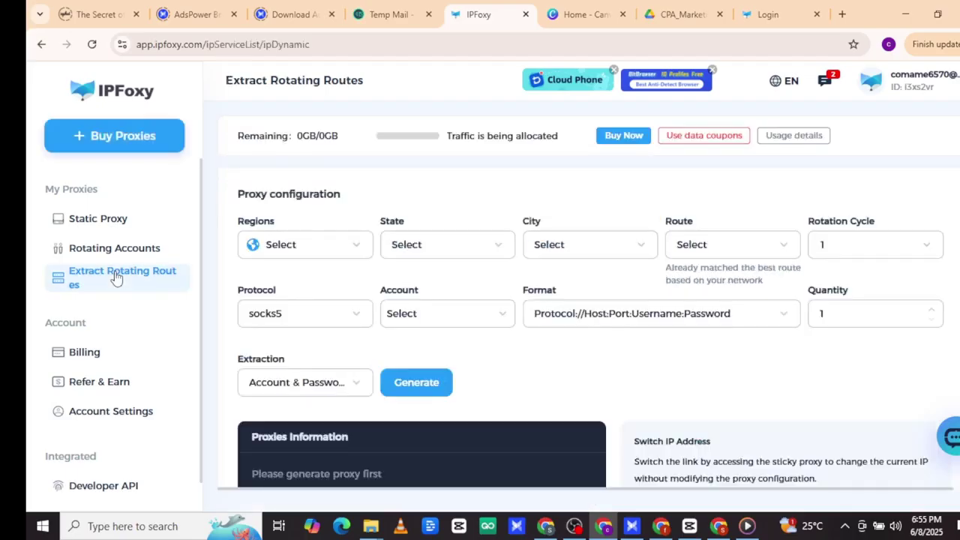
click(315, 262)
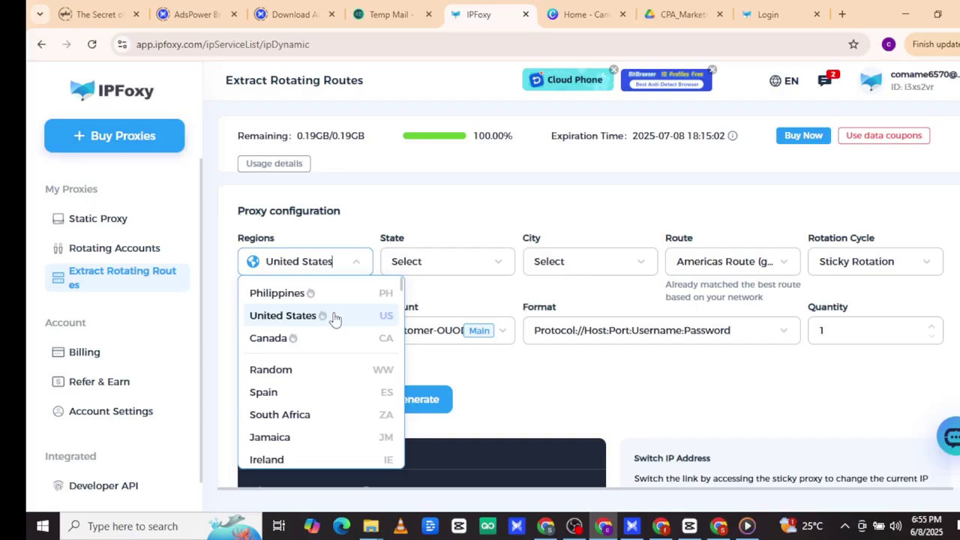
click(336, 318)
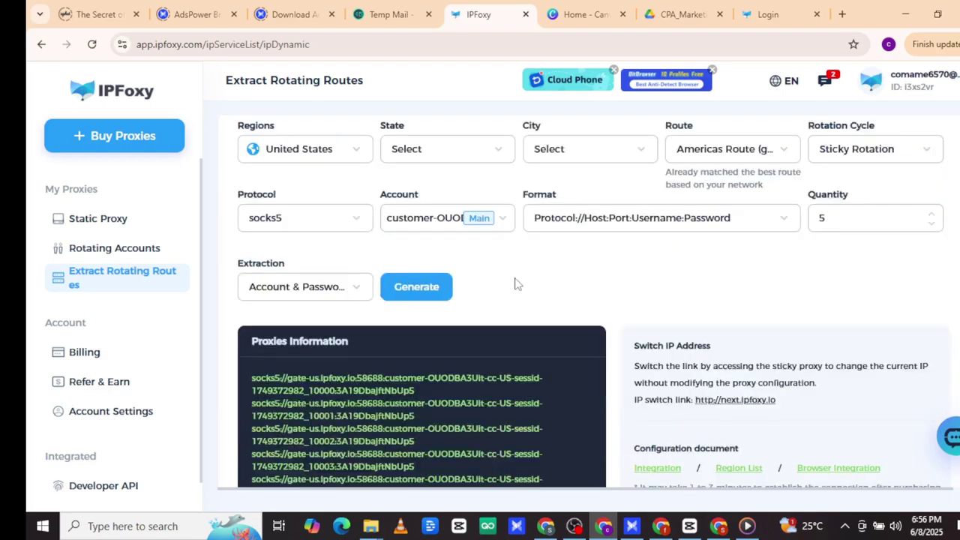
scroll(515, 284, down, 2)
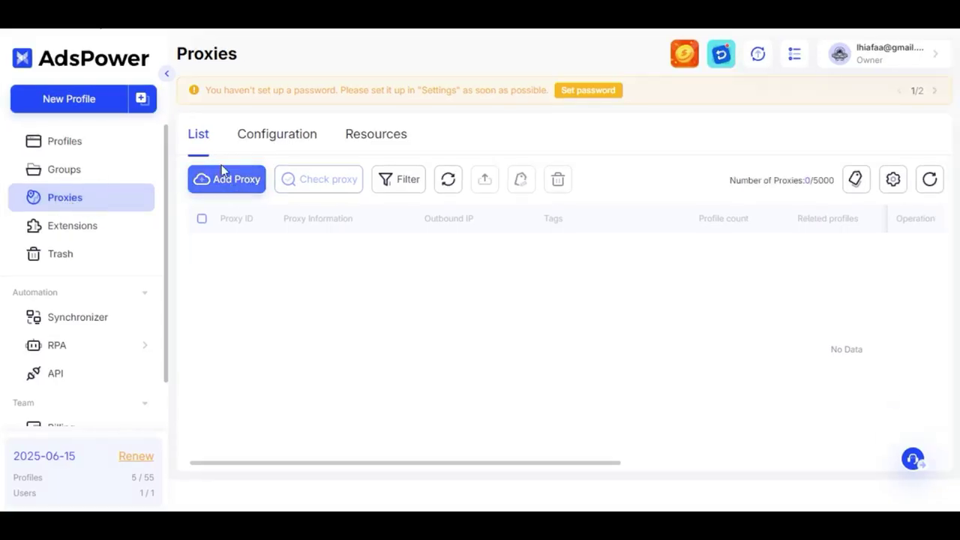
- Add a new AdsPower proxy entry holding the pasted IPFoxy socks5 proxy lines
click(231, 186)
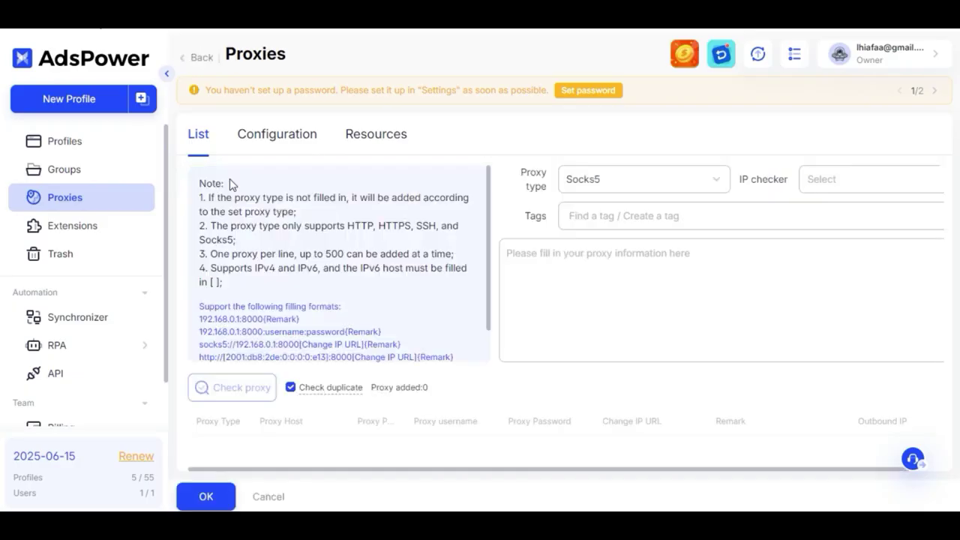
click(553, 259)
key(ctrl+v)
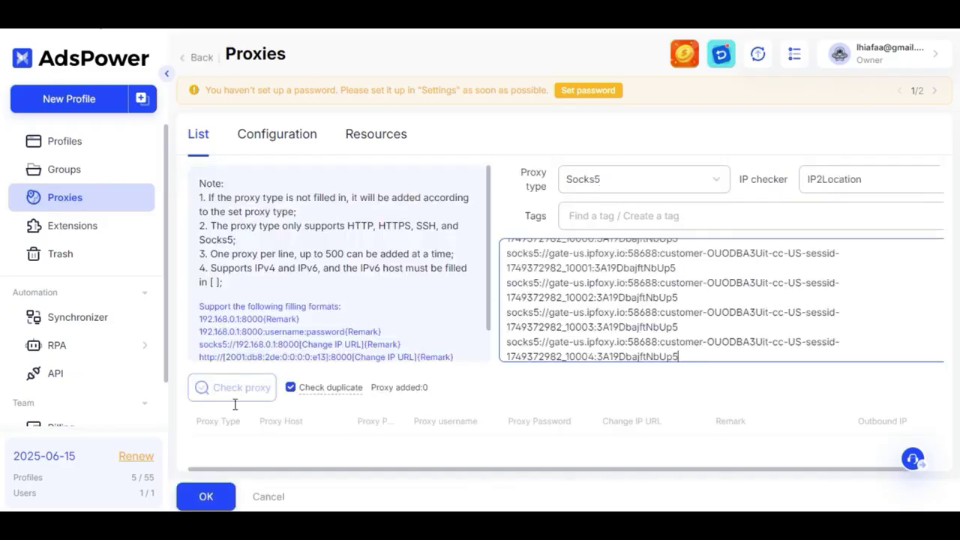
- Save the pasted proxies, then delete all existing AdsPower profiles
click(212, 499)
click(656, 179)
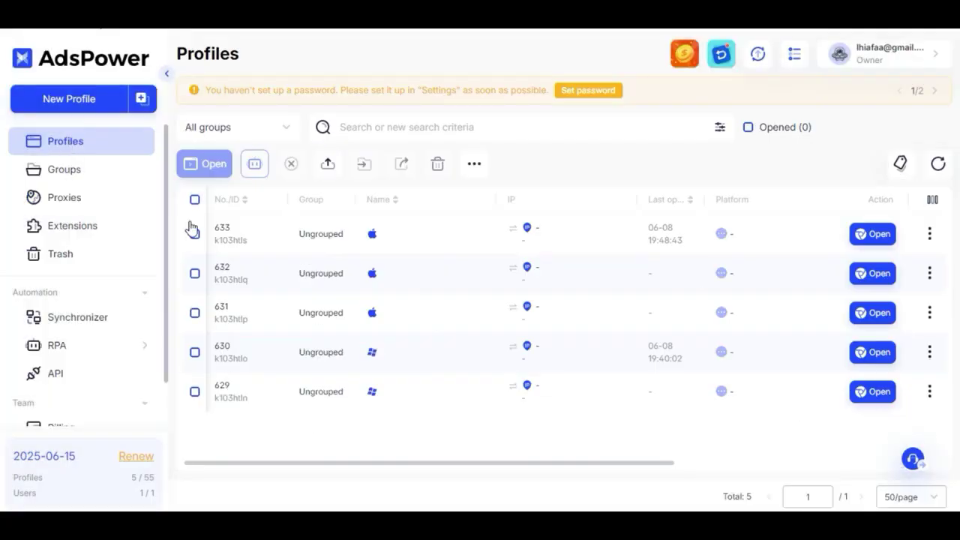
click(195, 200)
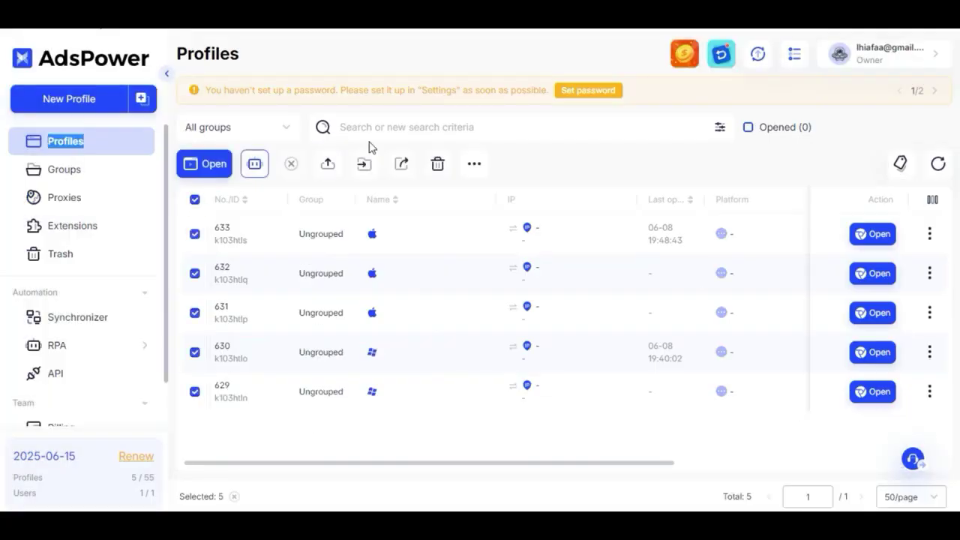
click(437, 164)
click(606, 249)
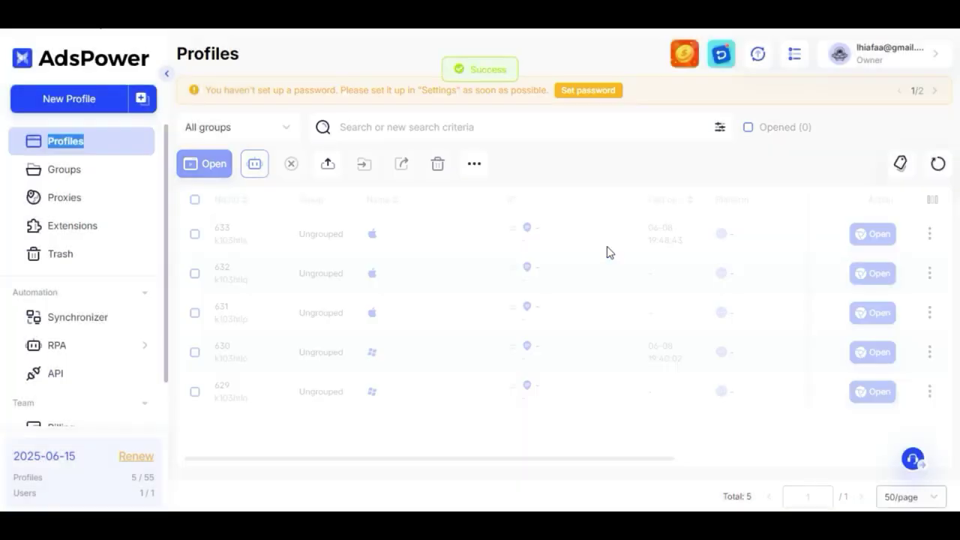
- Quick-create 5 profiles with macOS included, using the saved proxies
click(141, 102)
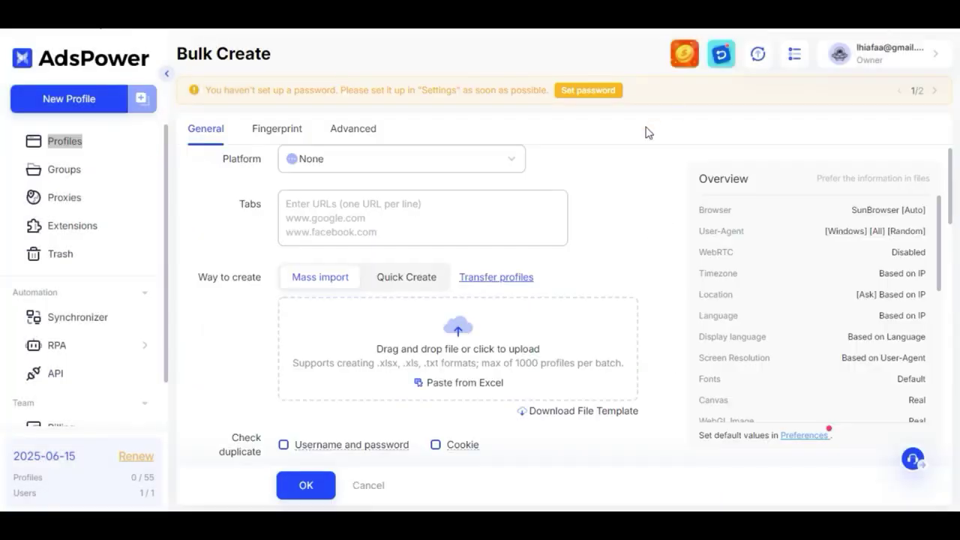
click(409, 279)
click(313, 322)
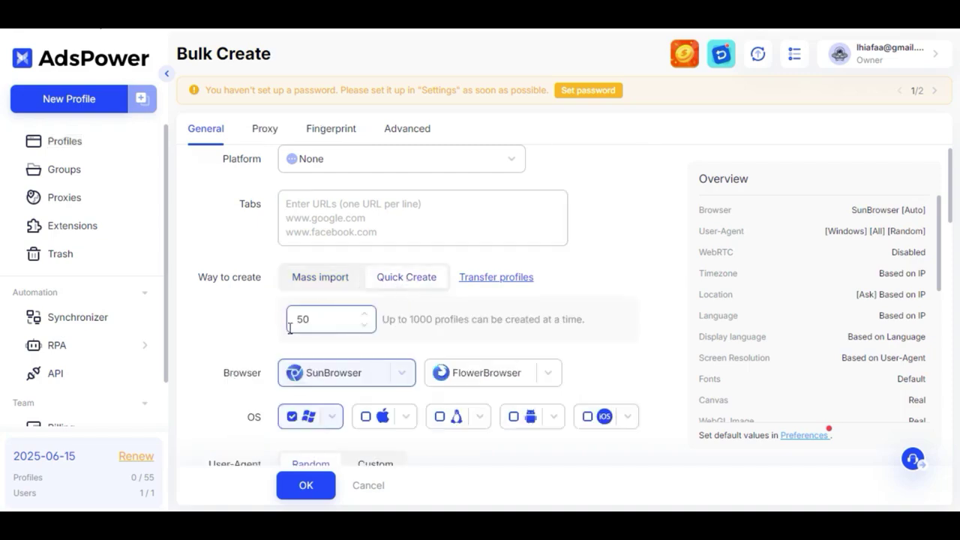
key(BackSpace)
click(365, 418)
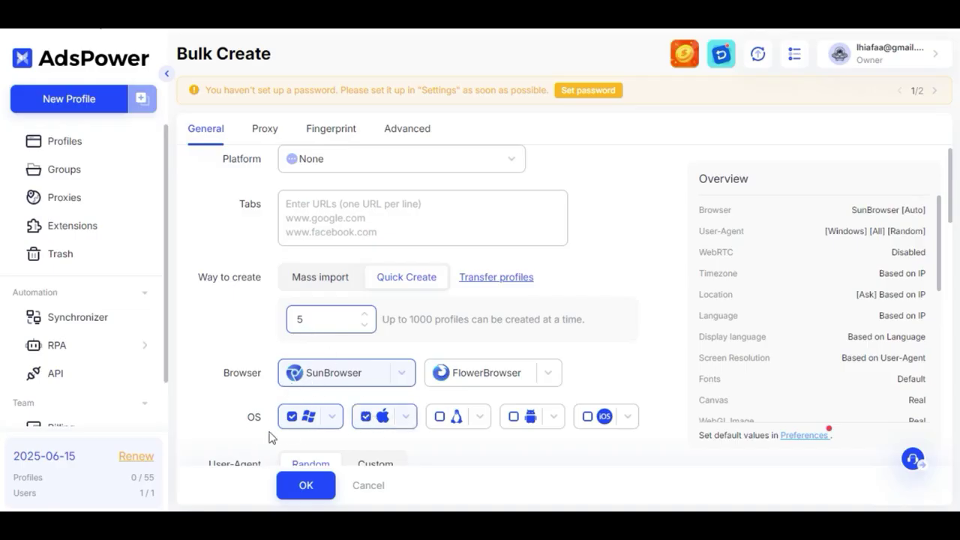
scroll(196, 427, down, 2)
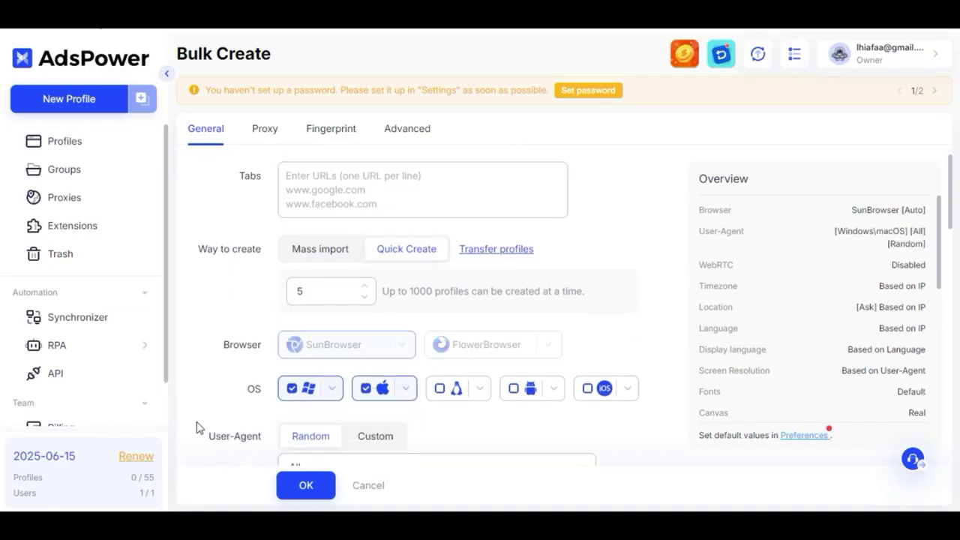
scroll(197, 427, down, 4)
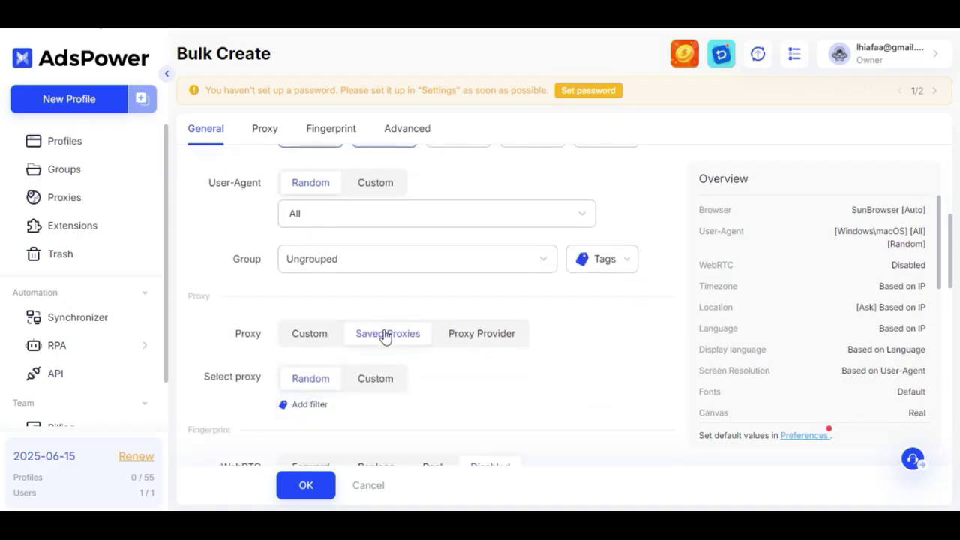
mouse_move(310, 379)
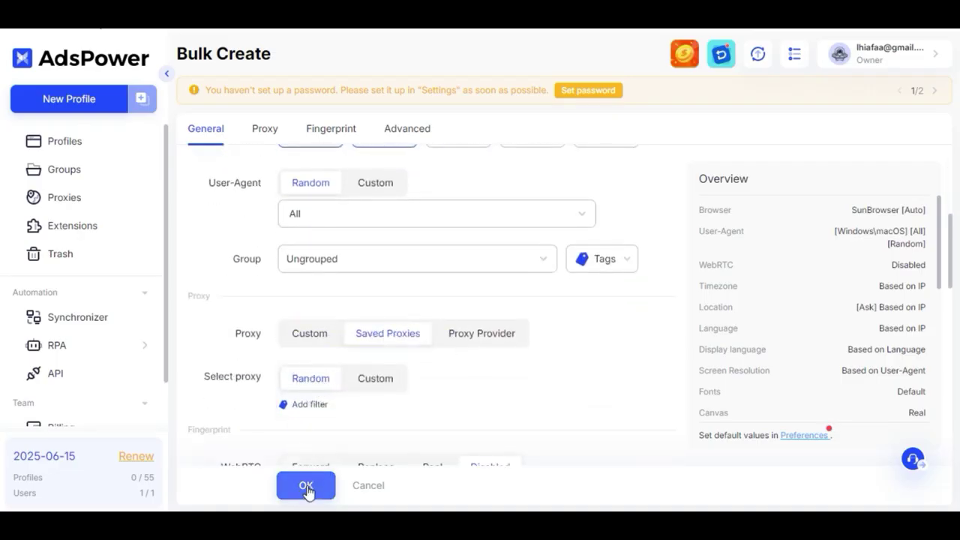
click(307, 487)
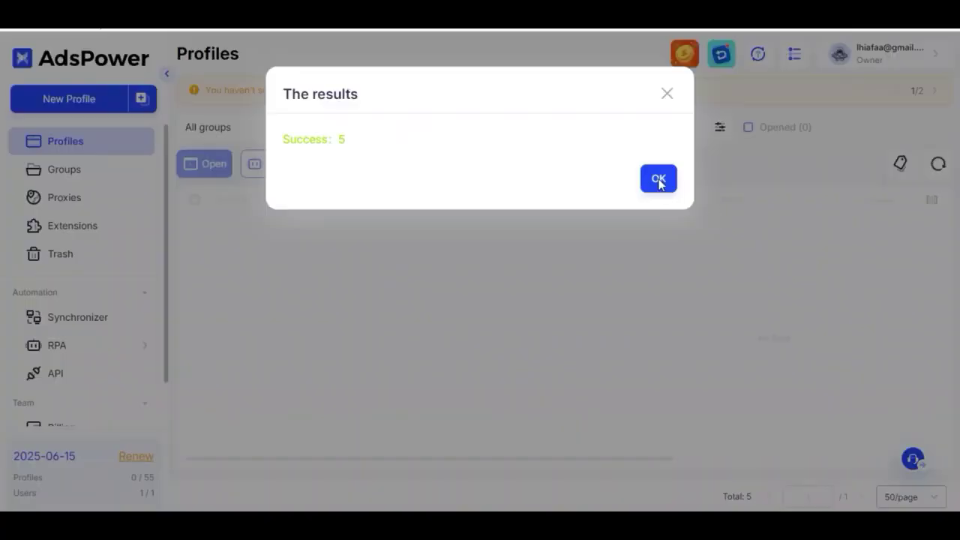
click(661, 181)
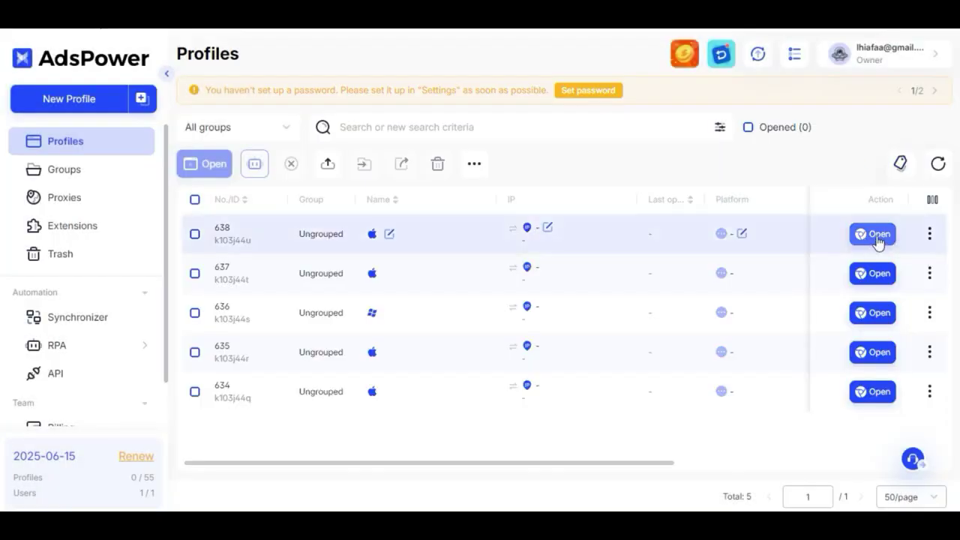
- Launch profile 638's browser and maximize its window for the Whoer check
click(878, 237)
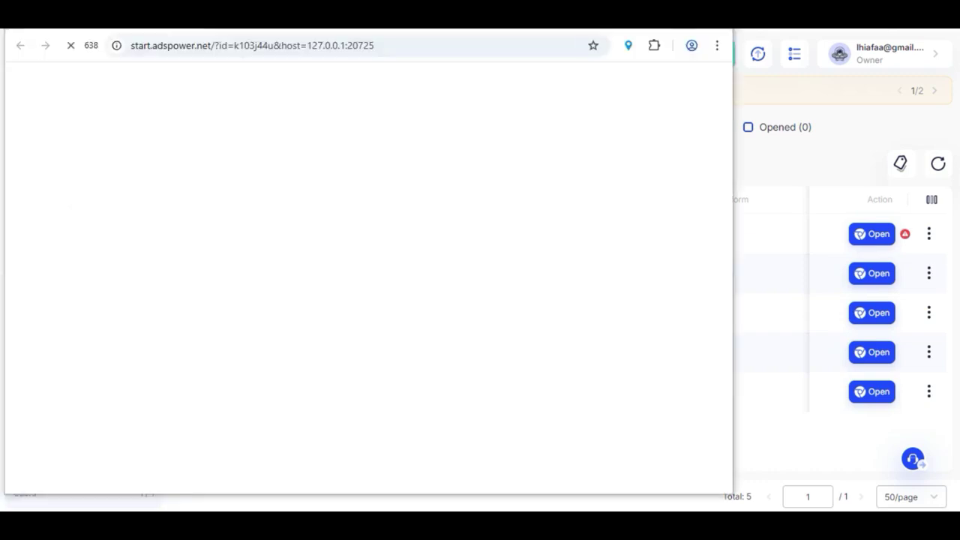
click(676, 14)
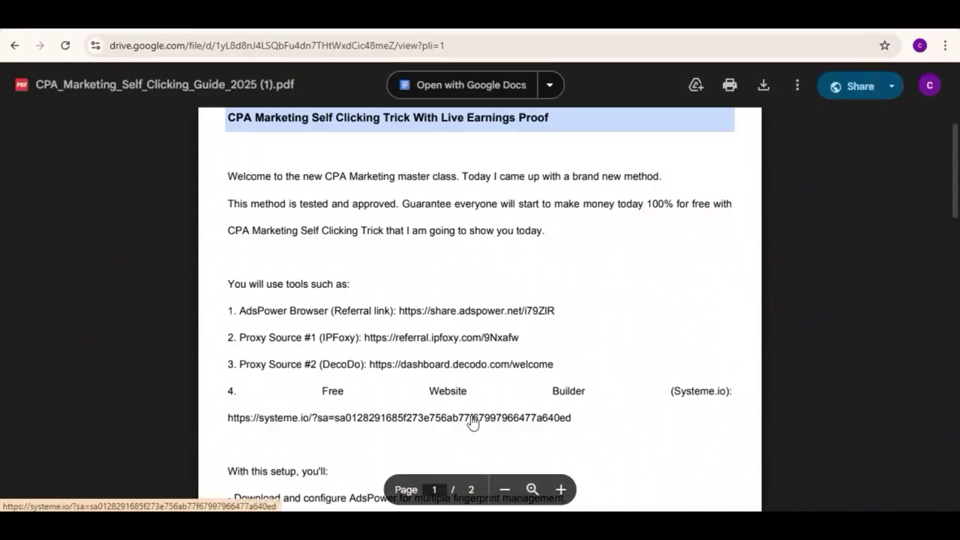
- Follow the systeme.io link and sign up for a free account with a saved email
click(472, 420)
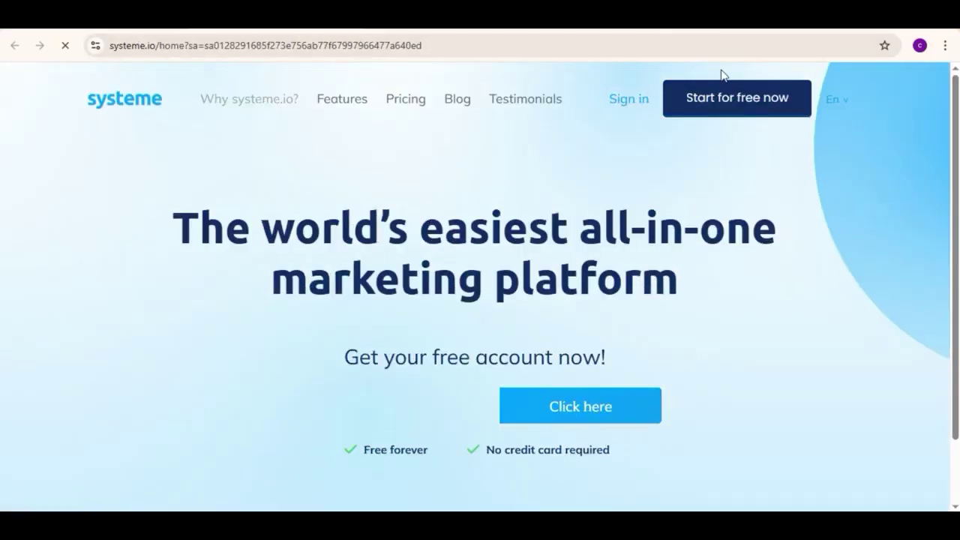
click(388, 409)
click(398, 288)
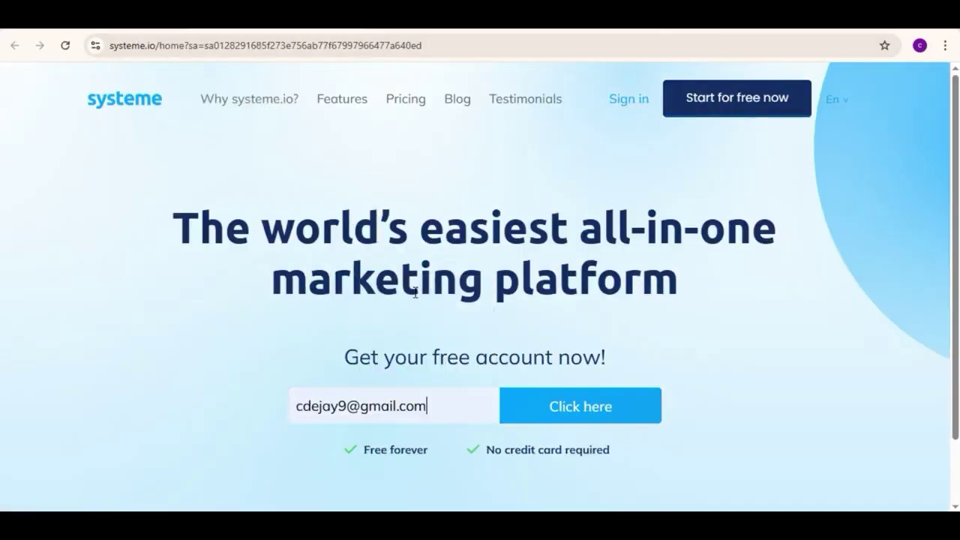
click(541, 418)
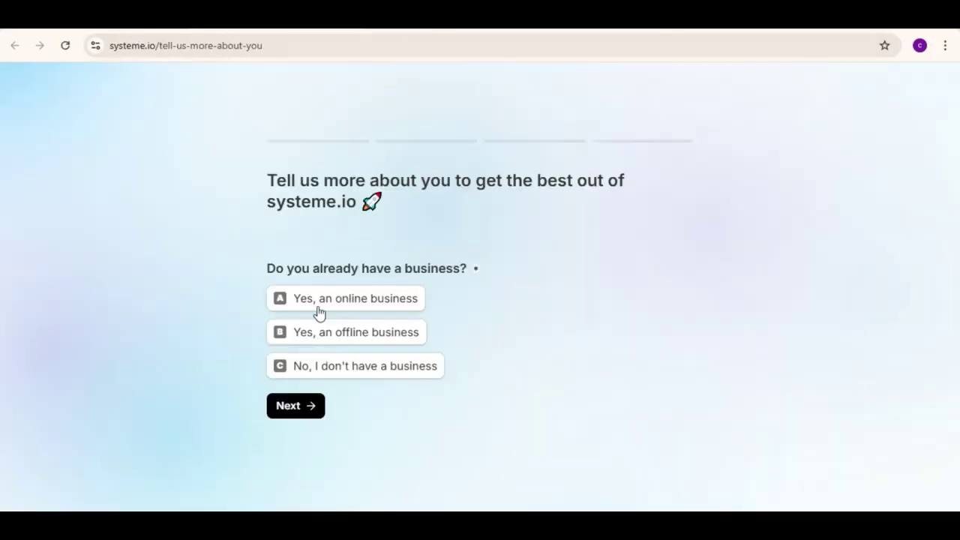
- Answer that you already run an online business with $1,000 annual revenue
click(318, 309)
text($1,000)
click(298, 281)
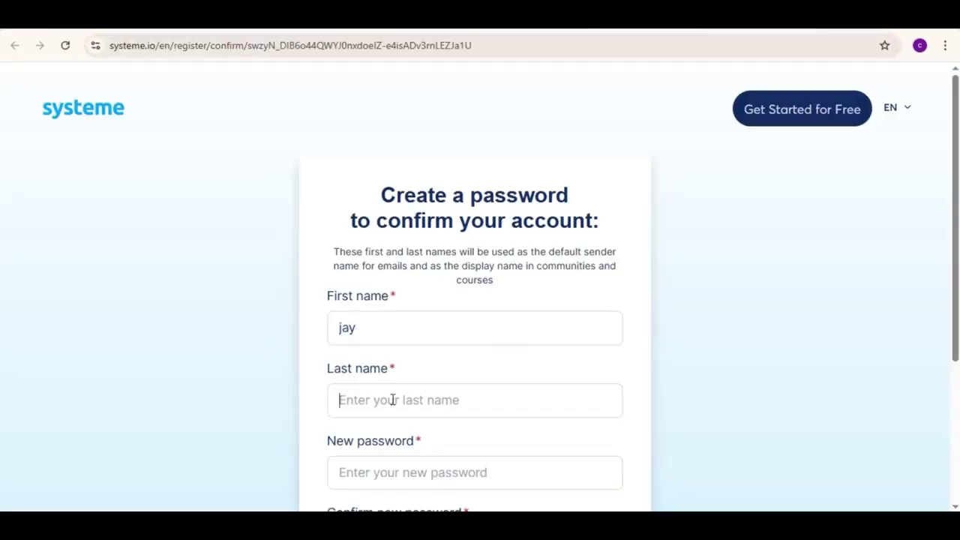
- Enter the name, password and confirmation, pass reCAPTCHA, and save the account
text(cde)
click(407, 471)
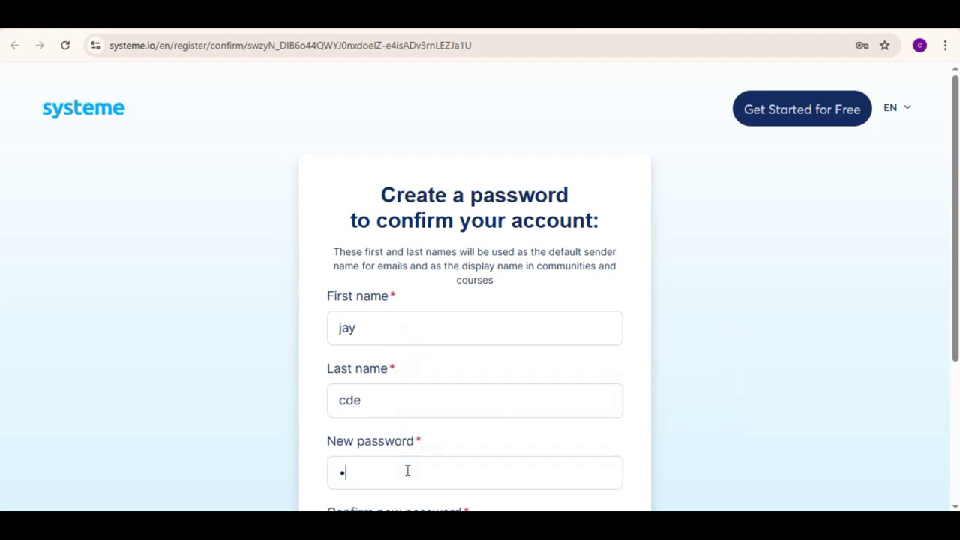
scroll(747, 401, down, 1)
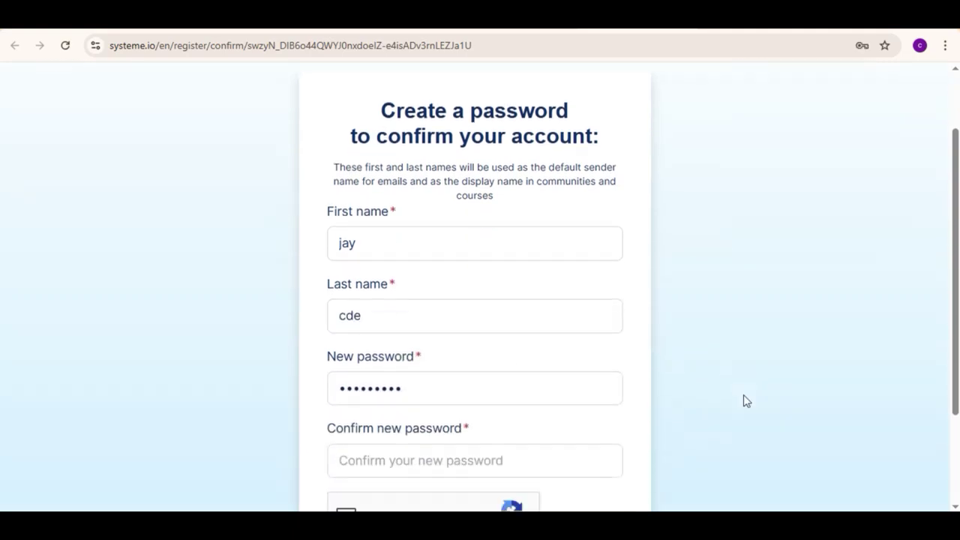
click(410, 464)
text(j)
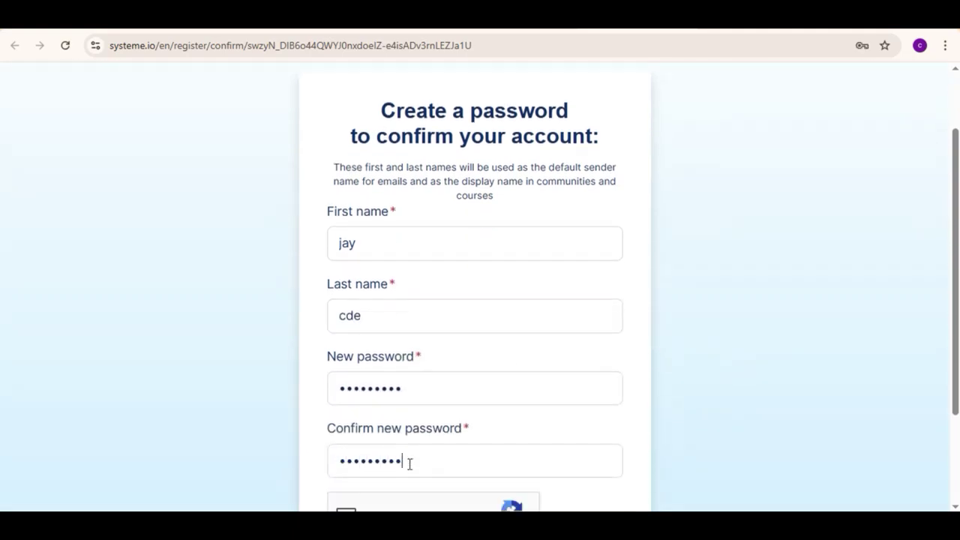
scroll(773, 324, down, 1)
click(345, 462)
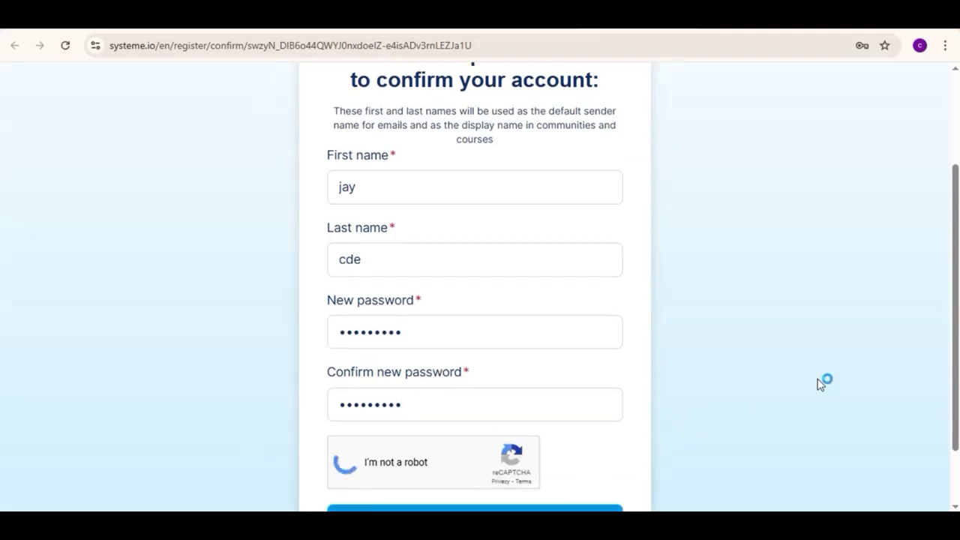
scroll(815, 386, down, 1)
click(523, 462)
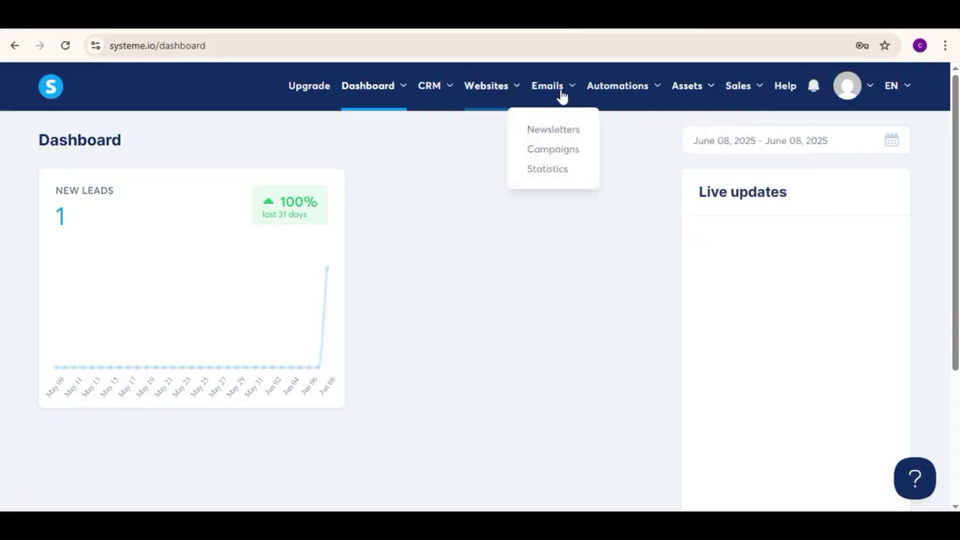
mouse_move(368, 86)
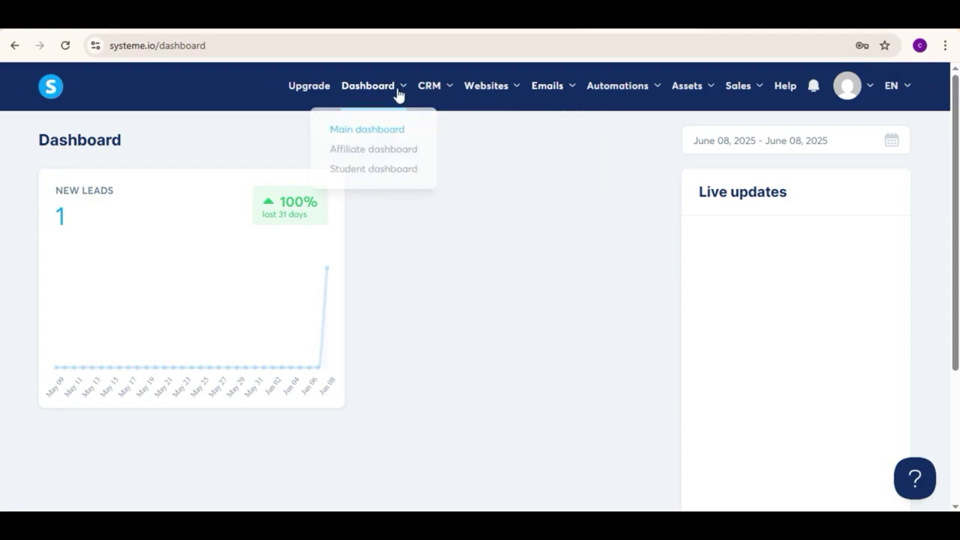
- Open the affiliate dashboard and scroll through its commission, earnings, payments and leads sections
click(387, 150)
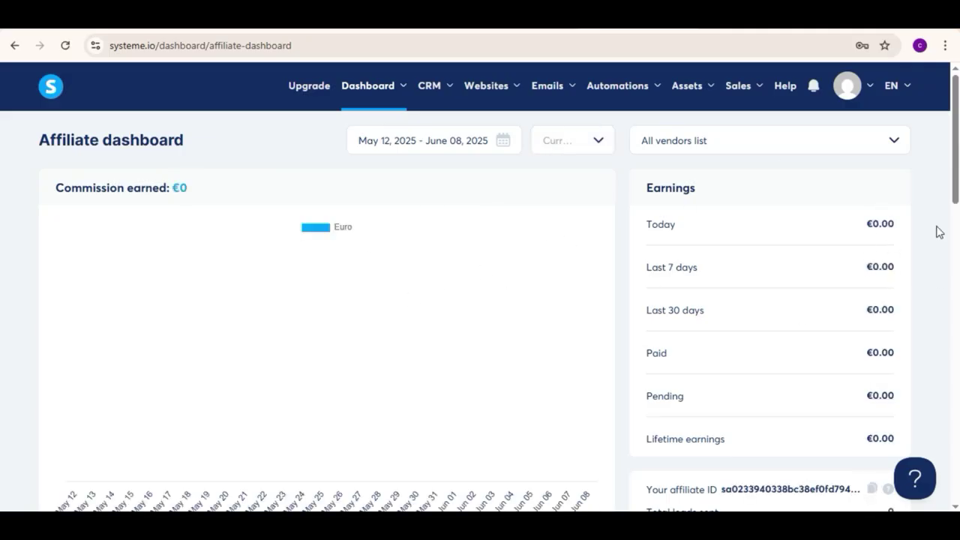
scroll(598, 333, down, 2)
scroll(598, 333, down, 2)
scroll(598, 333, down, 3)
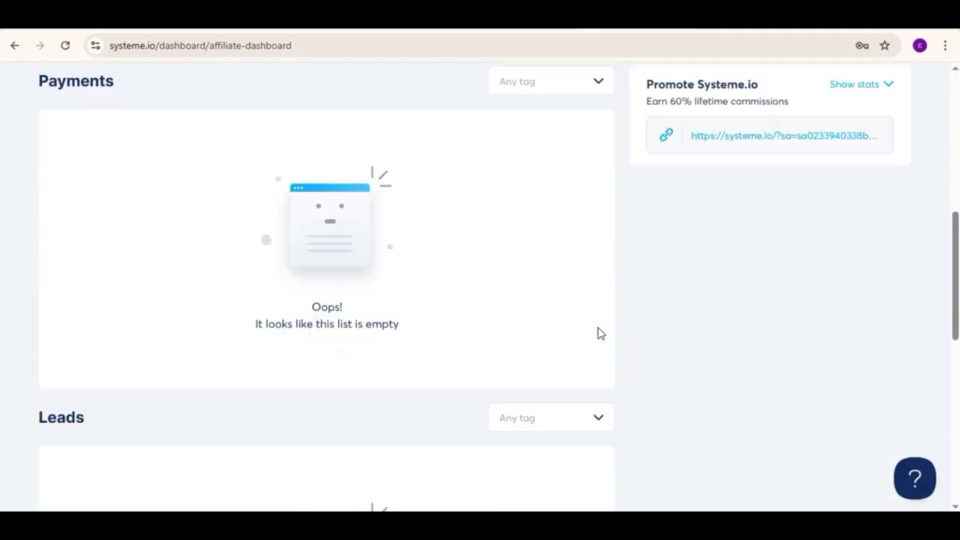
scroll(597, 333, up, 1)
scroll(598, 333, up, 3)
scroll(598, 333, up, 3)
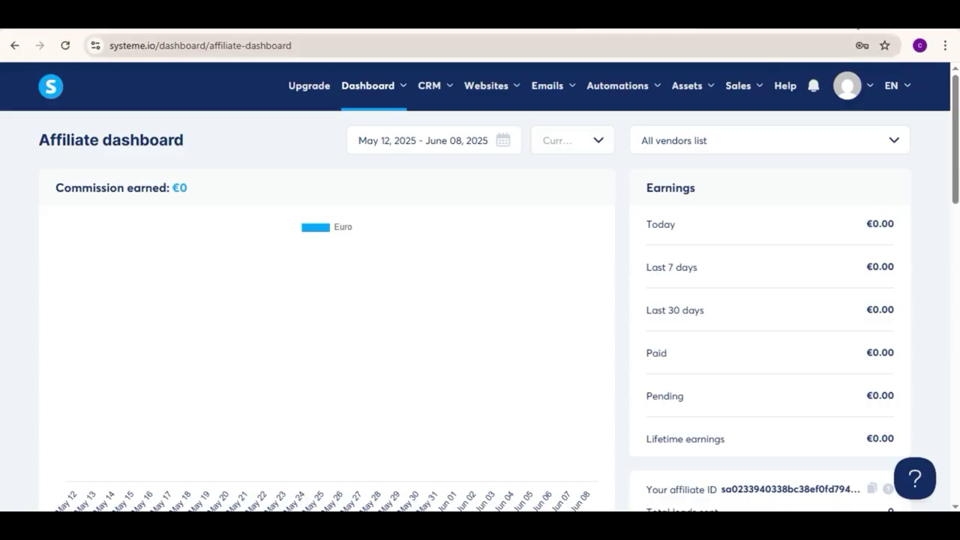
click(517, 92)
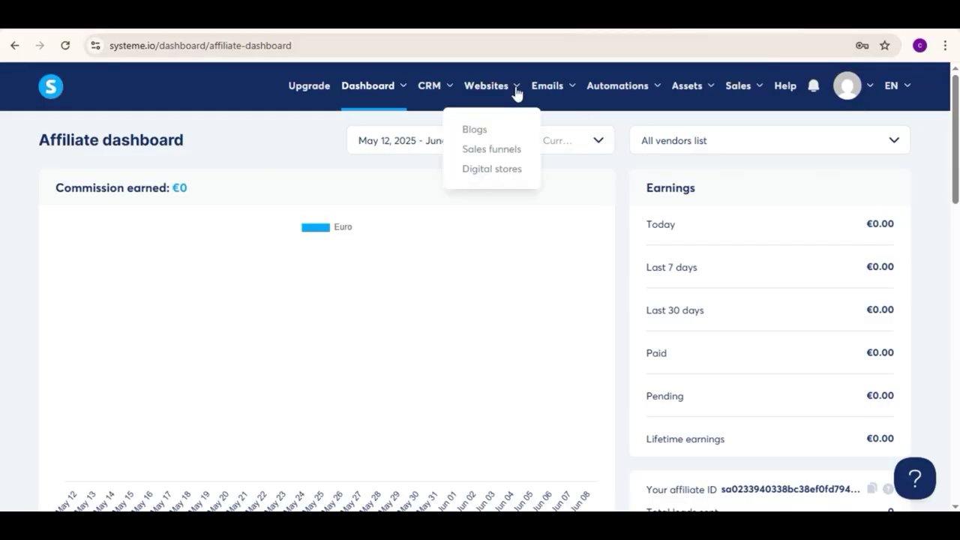
- Create the blog 'affiliate marketing' on jaycde9.systeme.io from the laptop-photo card template
click(474, 131)
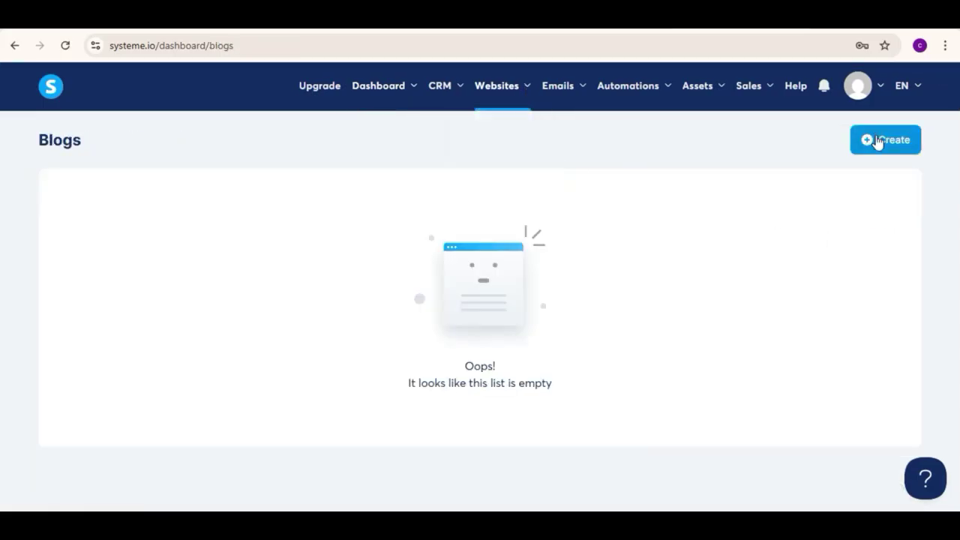
click(879, 141)
click(402, 202)
text(affiliate marketing)
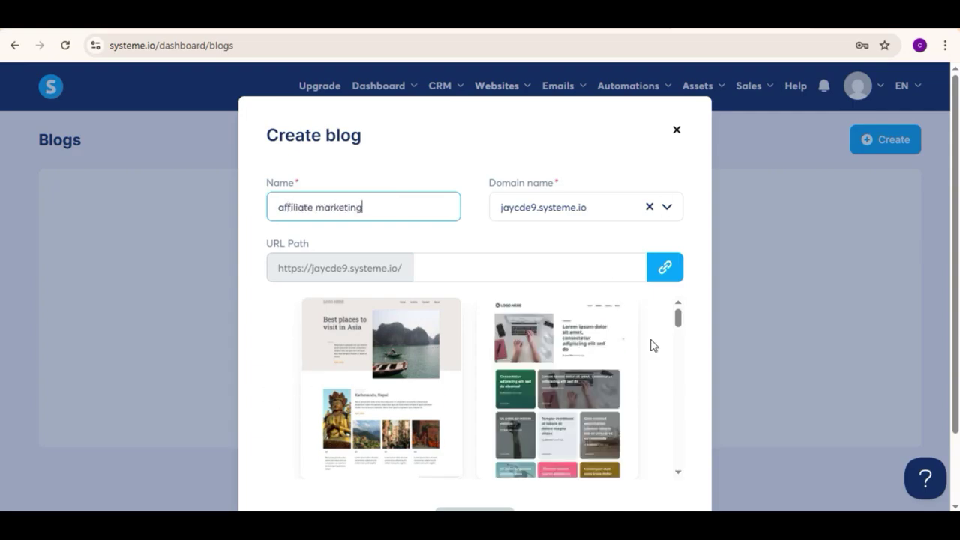
mouse_move(681, 321)
mouse_down()
mouse_move(679, 375)
mouse_move(680, 315)
mouse_up()
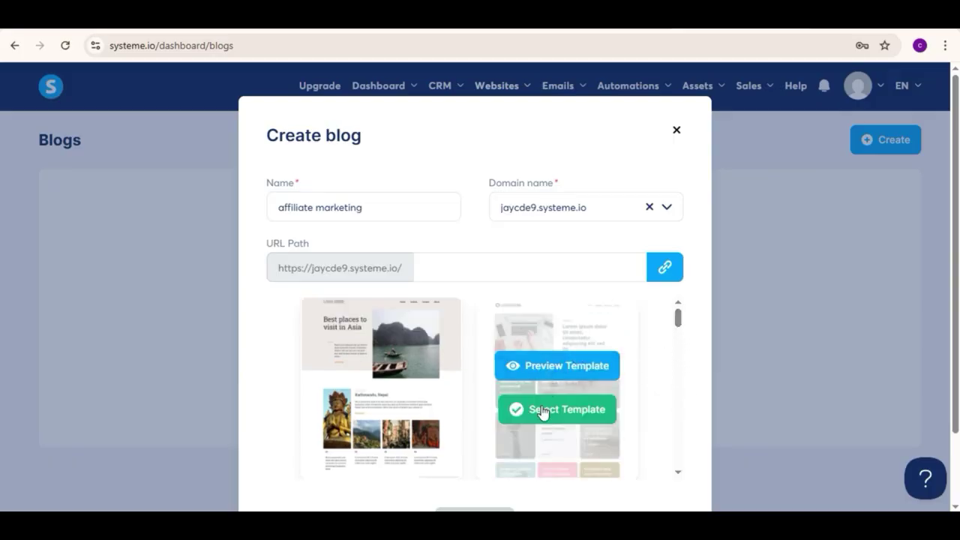
click(544, 410)
scroll(582, 419, down, 2)
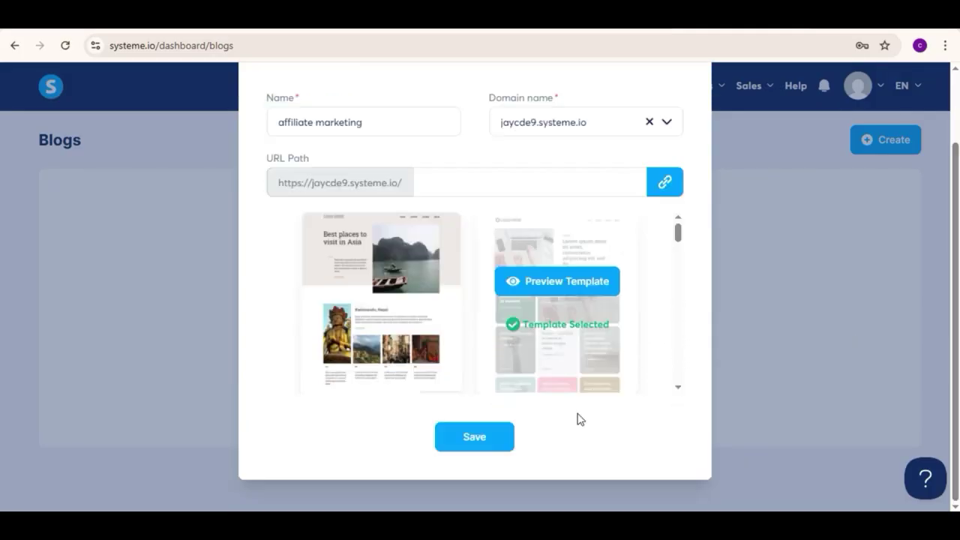
click(481, 441)
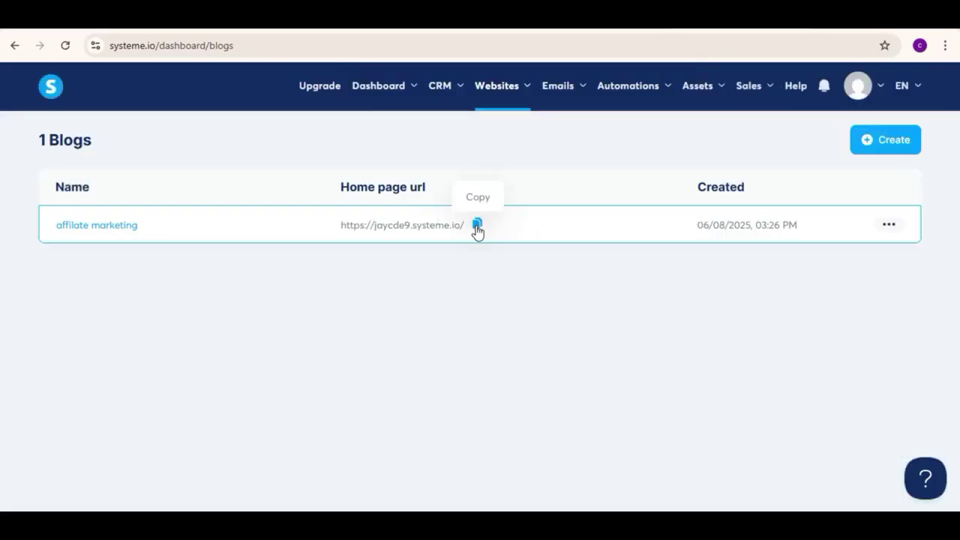
- View the 'affiliate marketing' blog live, close the preview, and list its Home, Post list, Contact and About pages
click(889, 225)
click(833, 237)
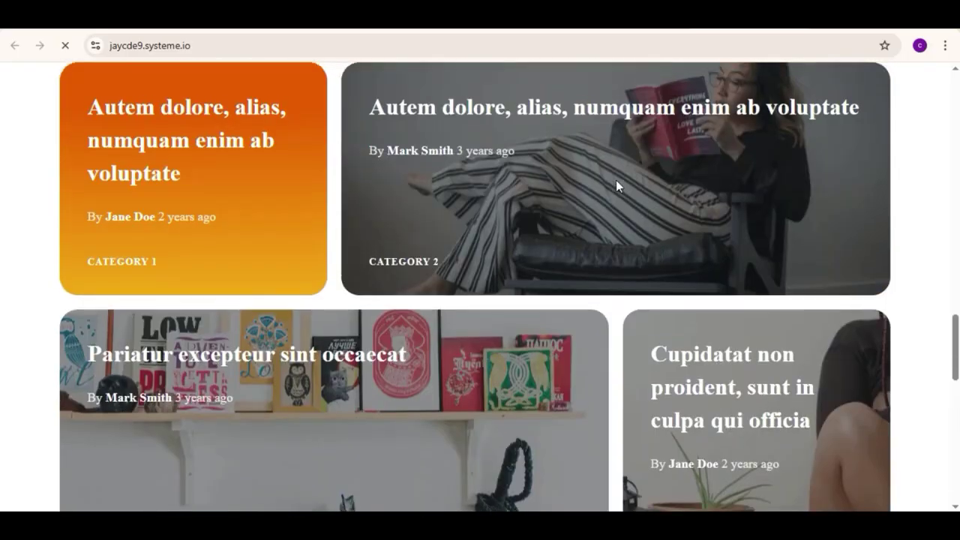
scroll(616, 185, up, 5)
scroll(616, 185, up, 5)
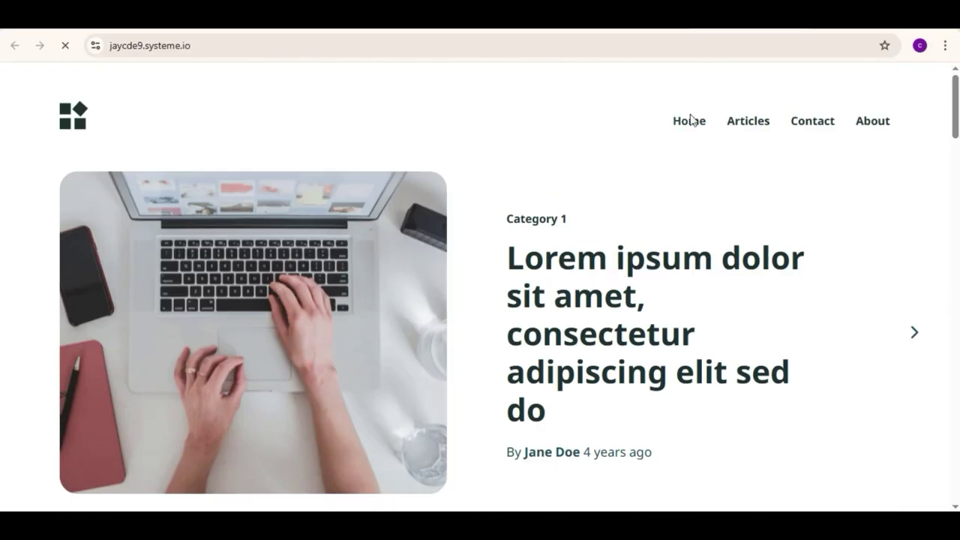
key(ctrl+w)
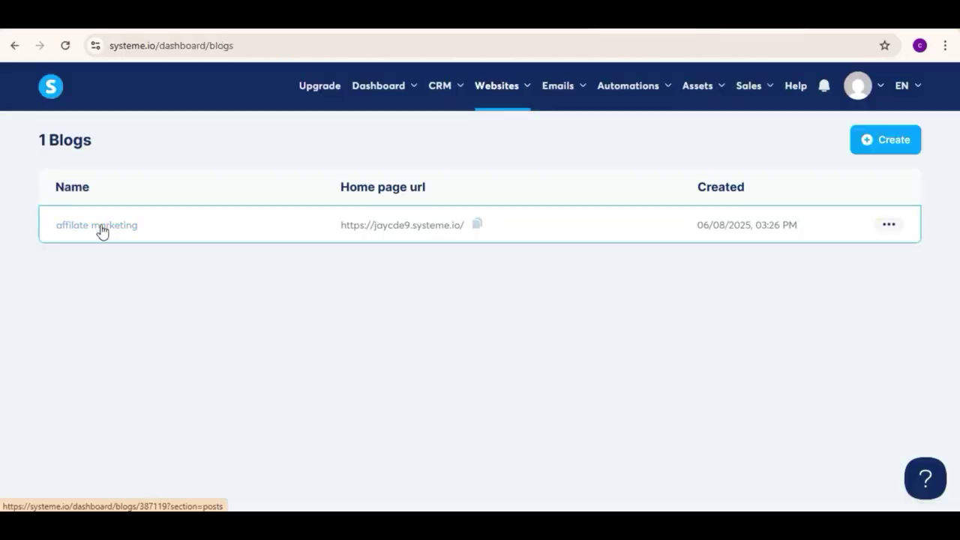
click(101, 227)
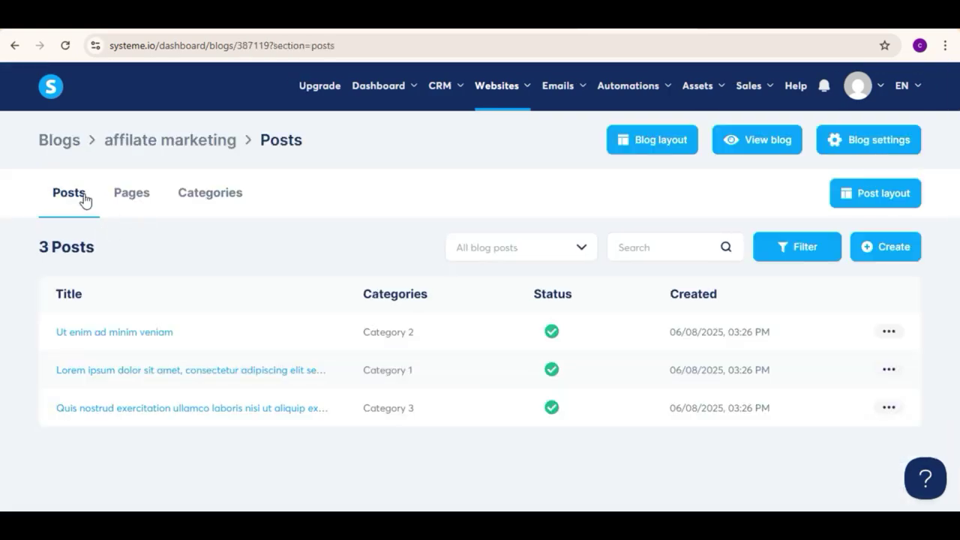
click(135, 199)
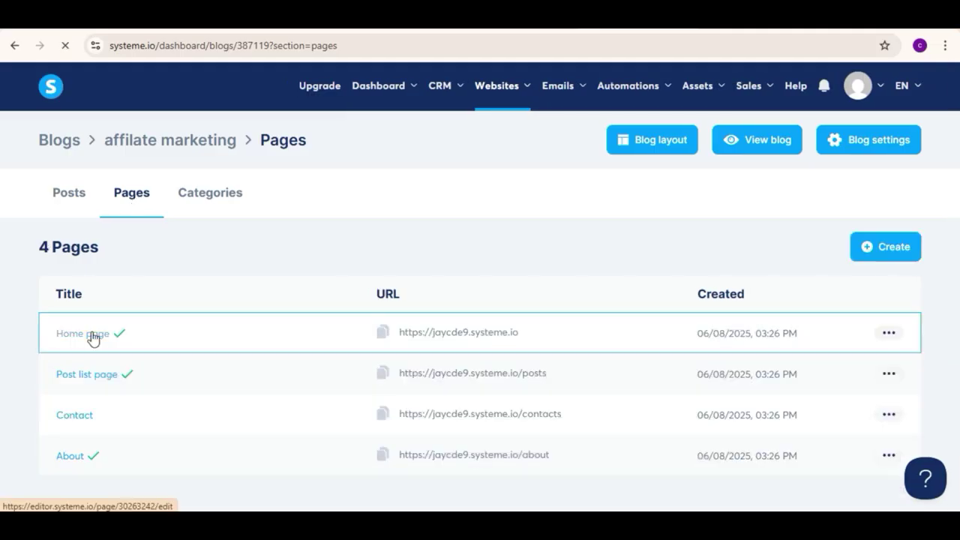
- Retitle the Home page headline to 'Make money online with affiliate marketing'
click(91, 333)
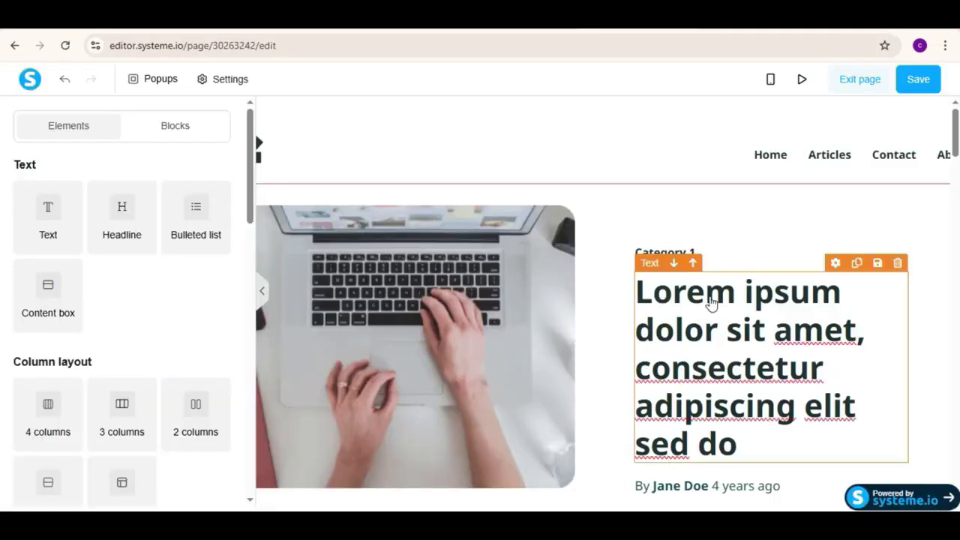
click(711, 302)
scroll(711, 302, down, 3)
triple_click(726, 266)
scroll(731, 273, down, 2)
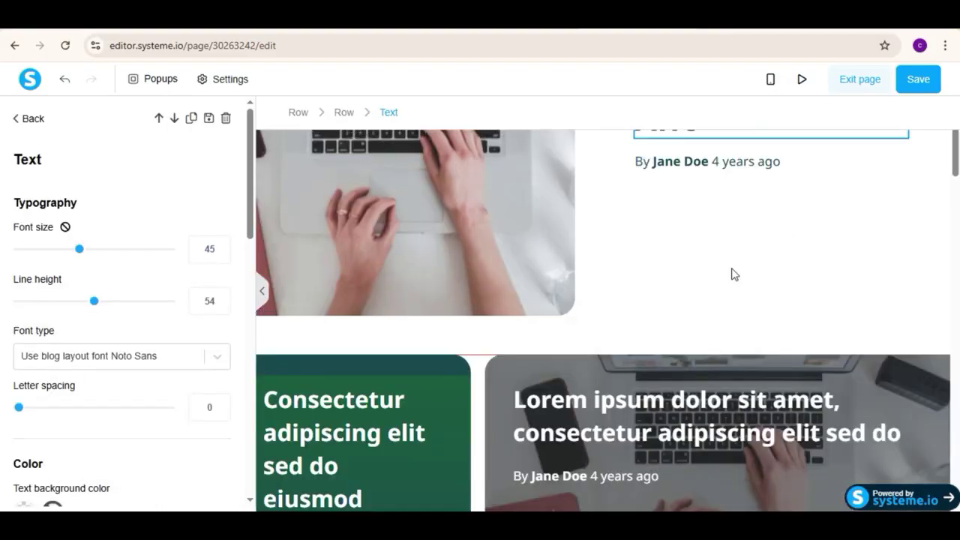
text(Affo)
scroll(712, 225, up, 1)
double_click(694, 203)
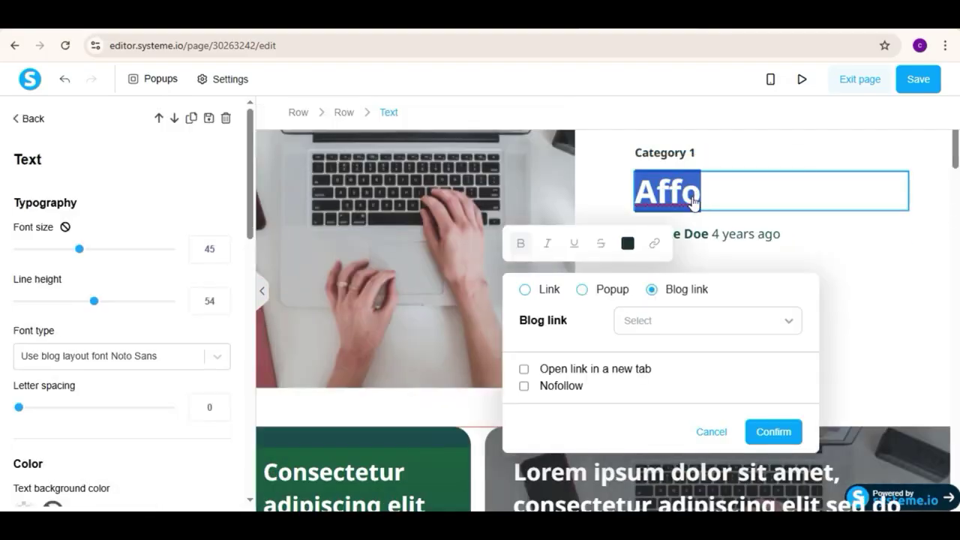
text(Make money online with a)
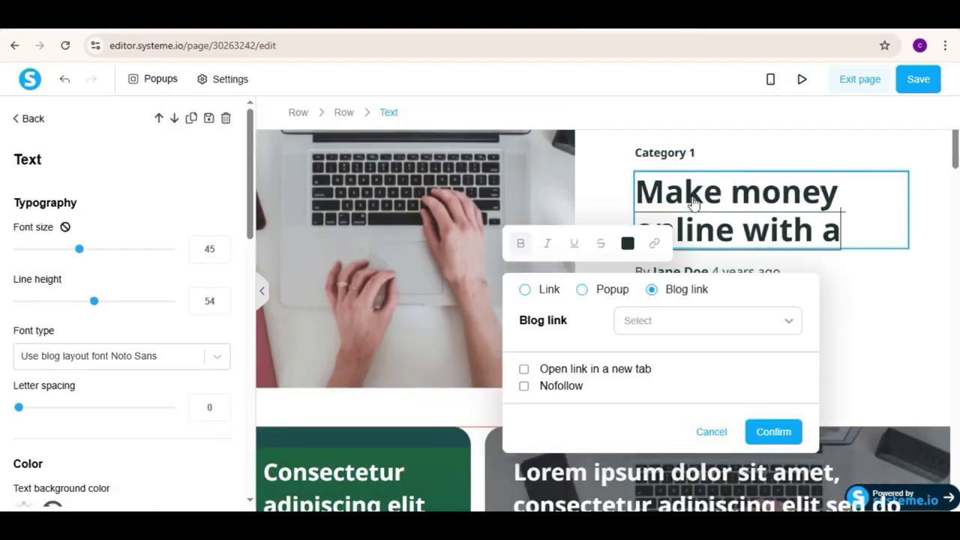
text(ffiliate m)
key(BackSpace)
text(marketing)
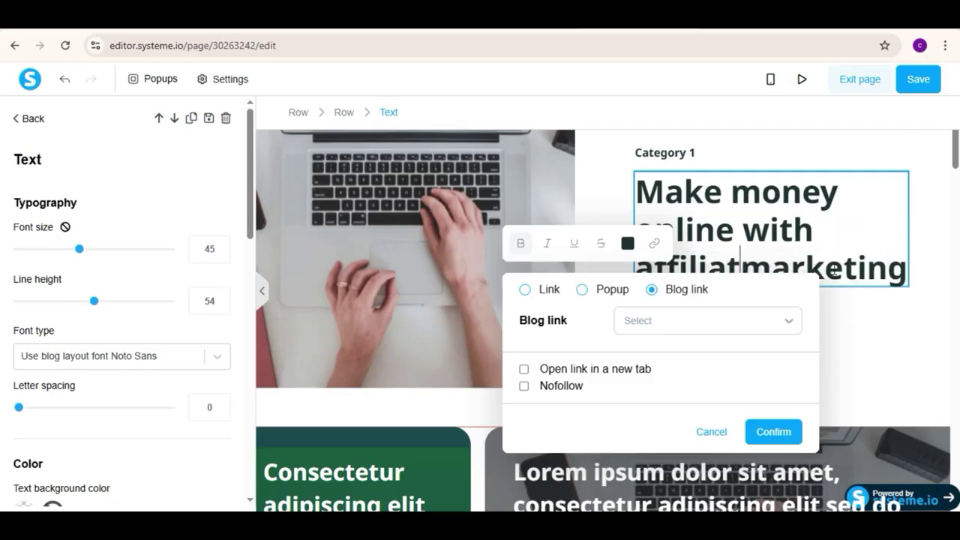
click(777, 431)
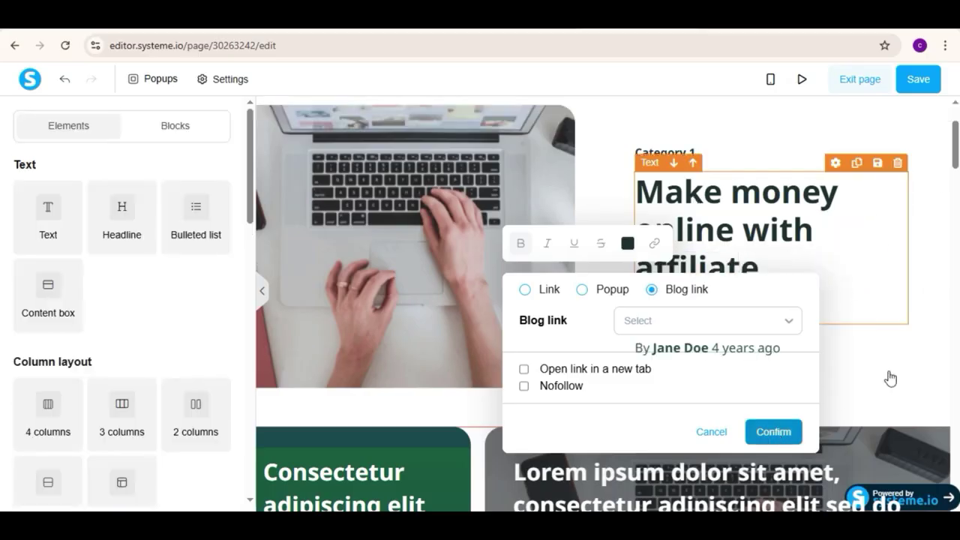
- Delete one row of article cards from the Home page
scroll(705, 348, up, 2)
scroll(706, 347, down, 2)
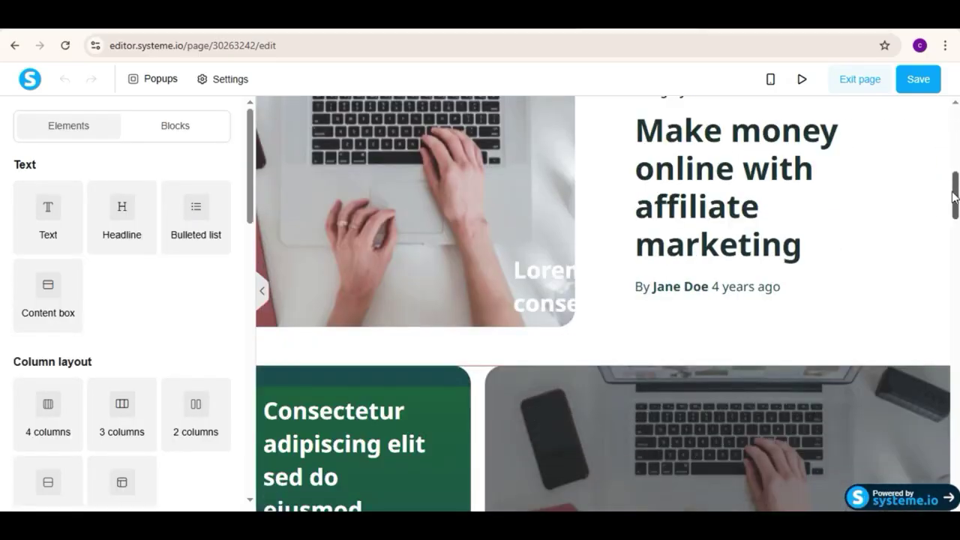
scroll(705, 347, down, 5)
click(711, 208)
key(Return)
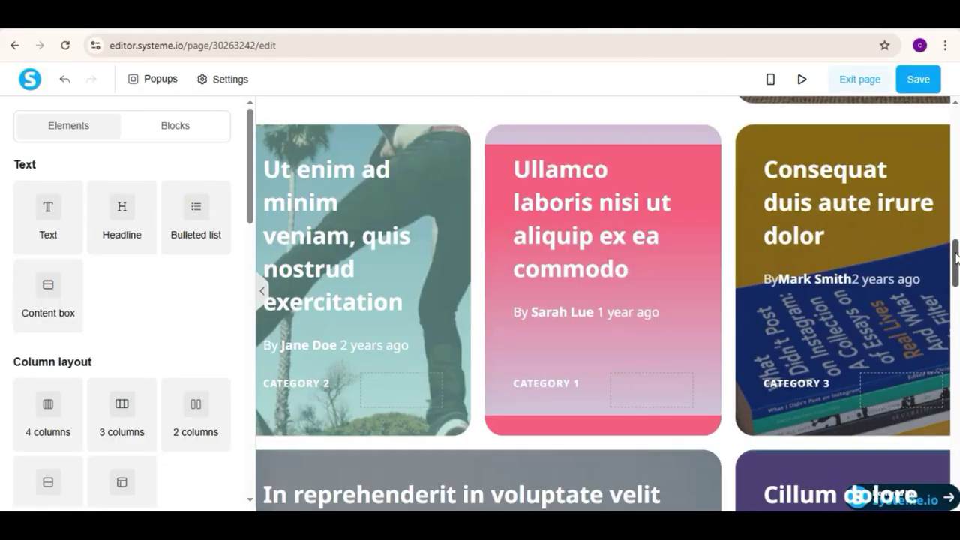
scroll(868, 191, up, 7)
- Exit the page editor and go to the blog's Posts list
click(917, 78)
click(860, 79)
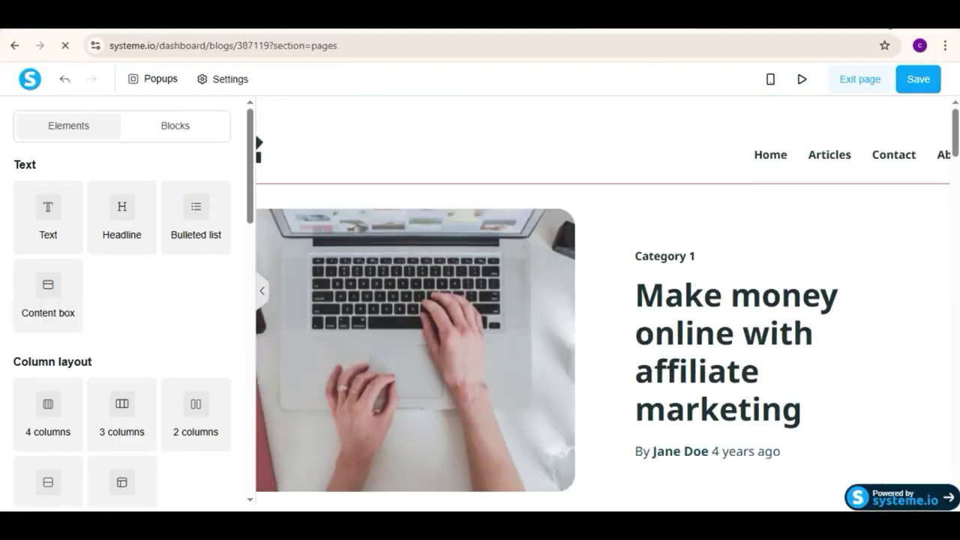
click(80, 196)
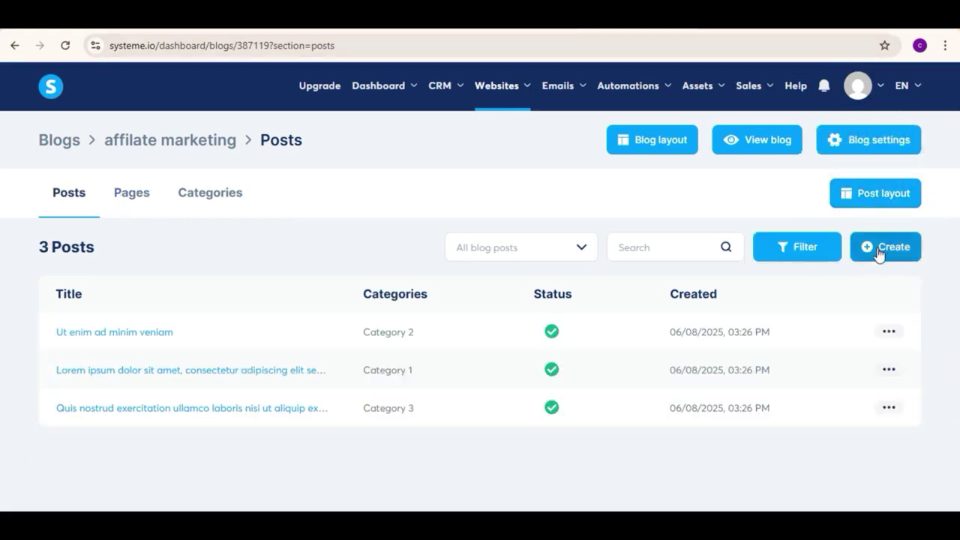
- Create a post titled 'make money online' described as 'how to make money online in 2025'
click(887, 251)
click(297, 205)
text(make money online)
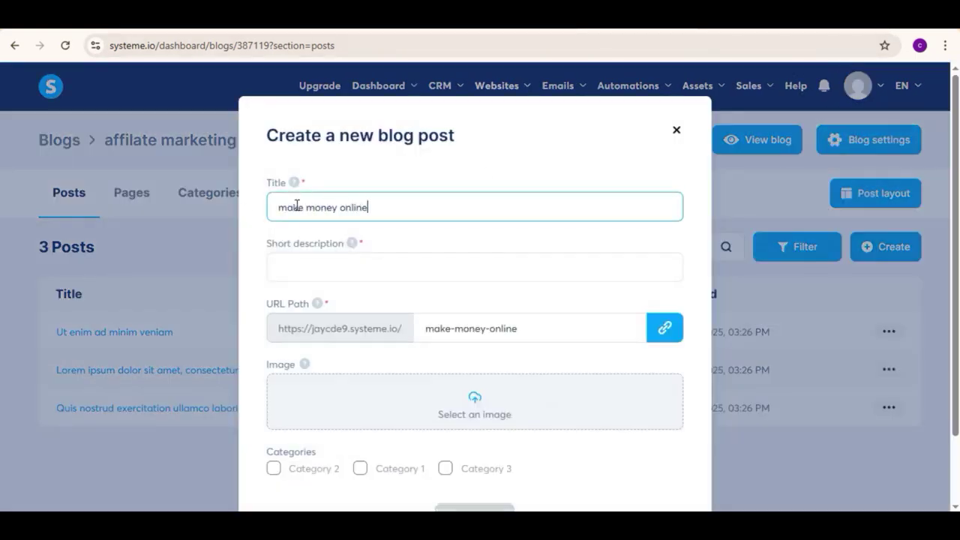
click(325, 268)
text(how to make money online in 2025)
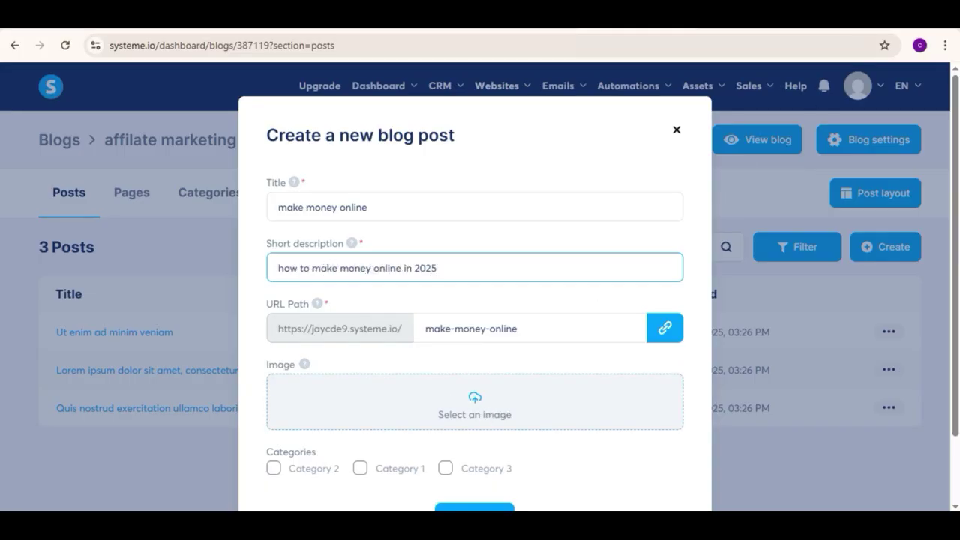
key(ctrl+t)
- Search Google Images for 'make money online in 2025' and save the first image
text(make money onli)
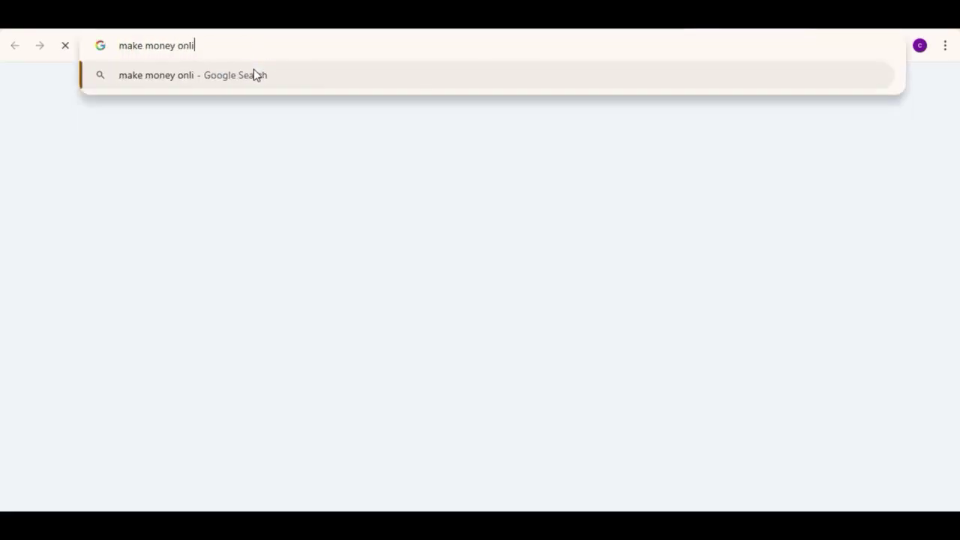
text(ne in 2025)
key(Return)
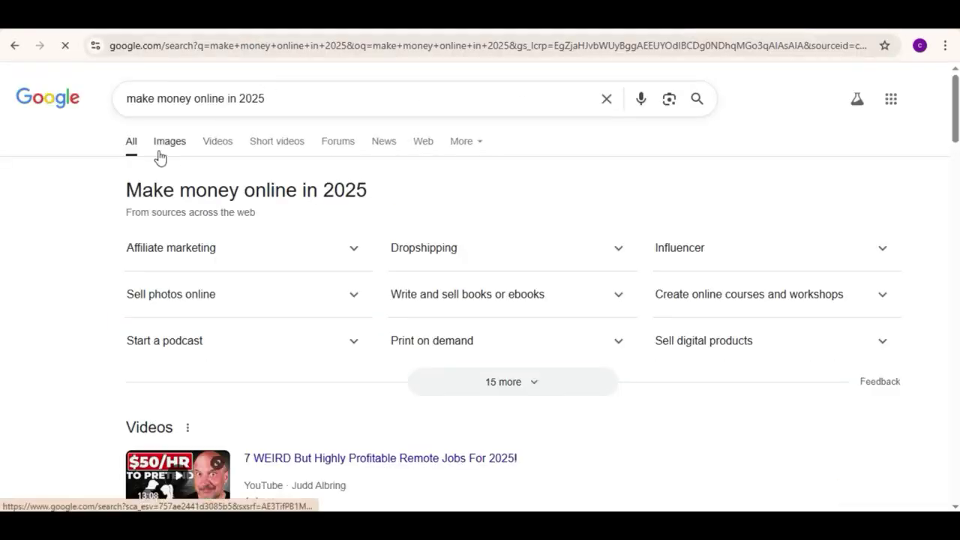
click(170, 148)
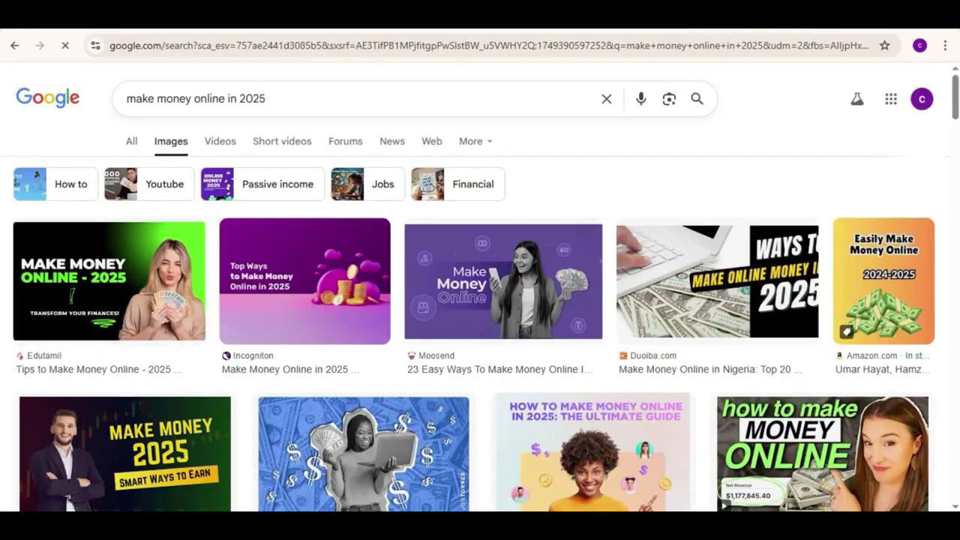
click(109, 281)
right_click(710, 300)
click(736, 414)
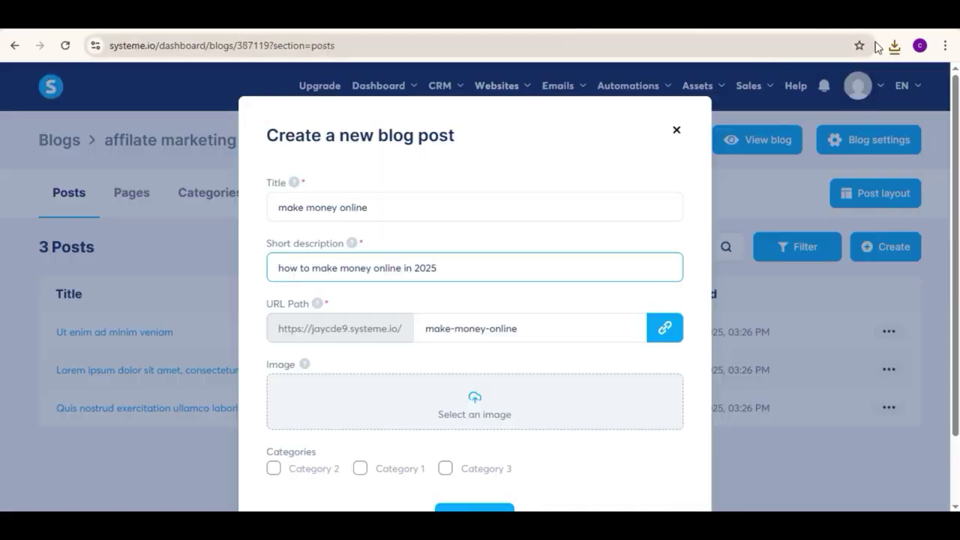
- Drag the downloaded image into the systeme.io post's image slot
key(ctrl+Tab)
click(894, 45)
drag(756, 109, 468, 407)
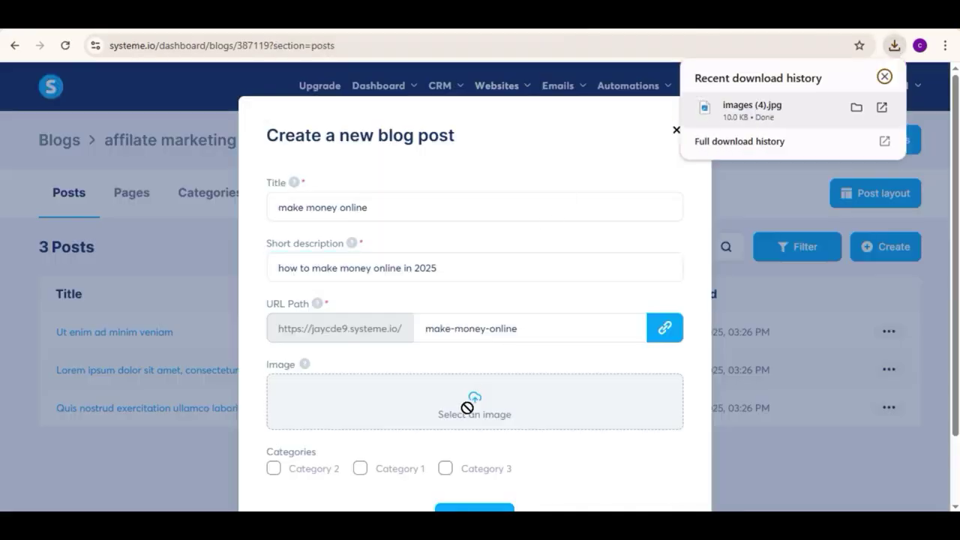
- Create the 'make money online' post with the downloaded image and open it for editing
click(484, 507)
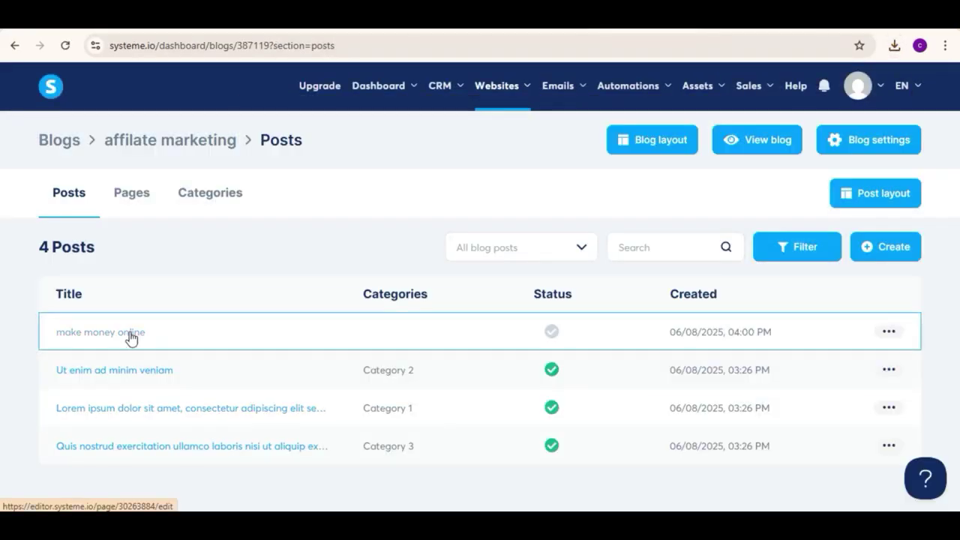
click(130, 334)
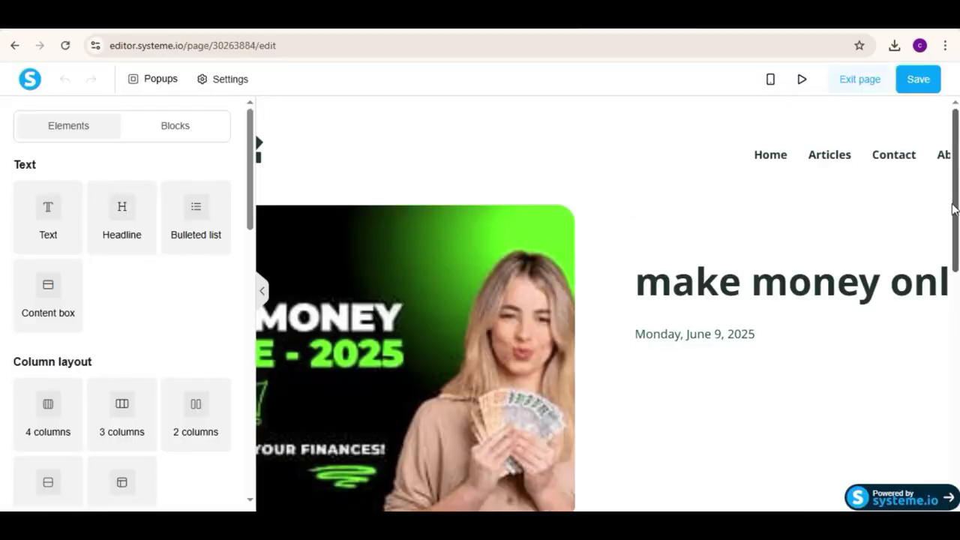
drag(957, 207, 956, 240)
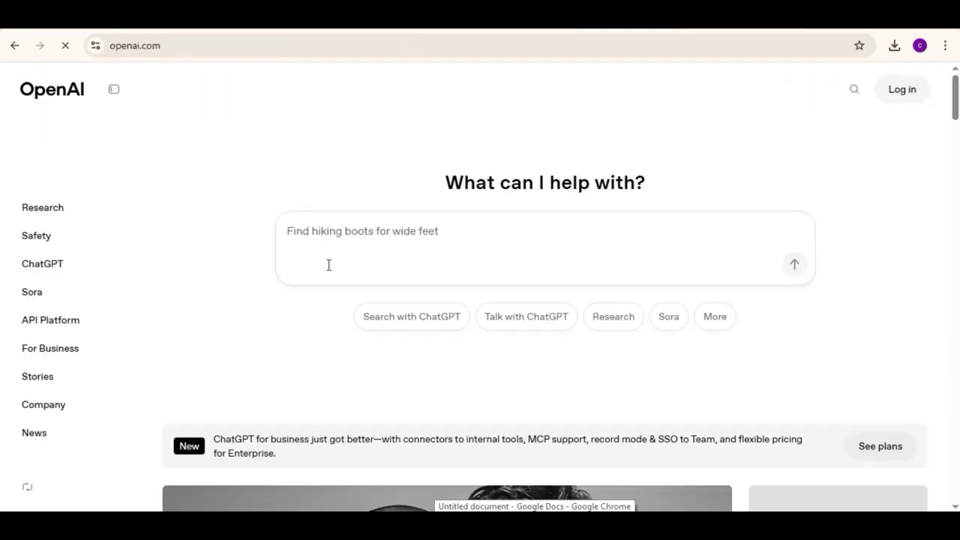
- Paste the blog-post prompt copied from Google Docs into ChatGPT
key(alt+Tab)
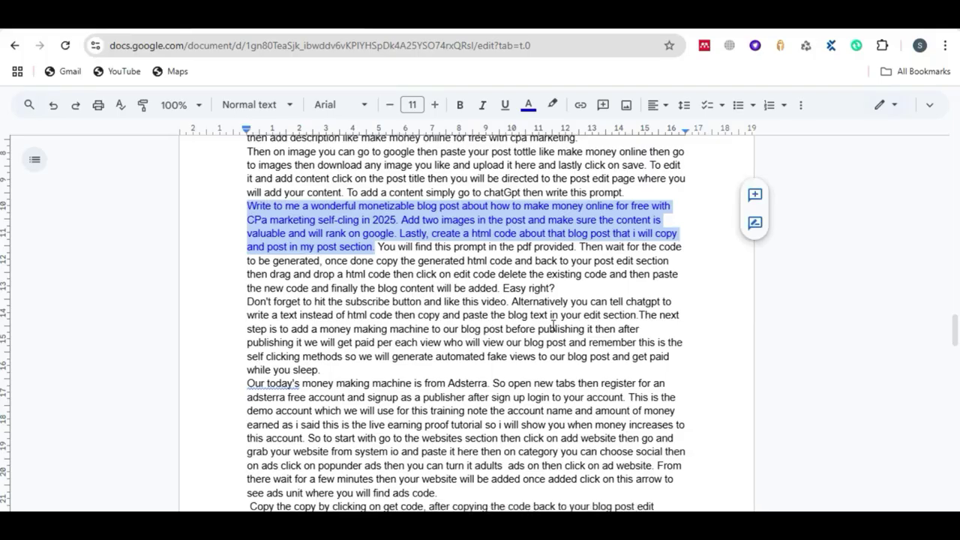
key(alt+Tab)
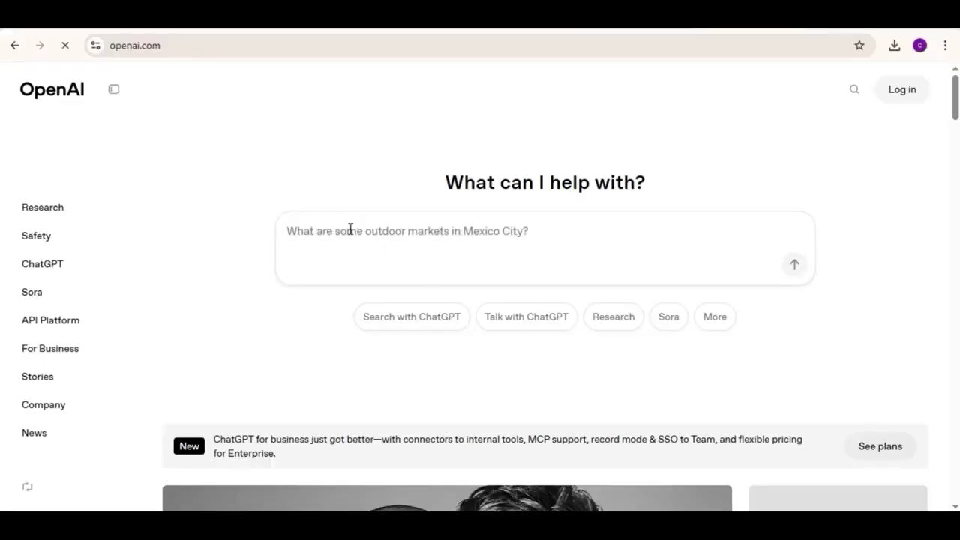
key(ctrl+v)
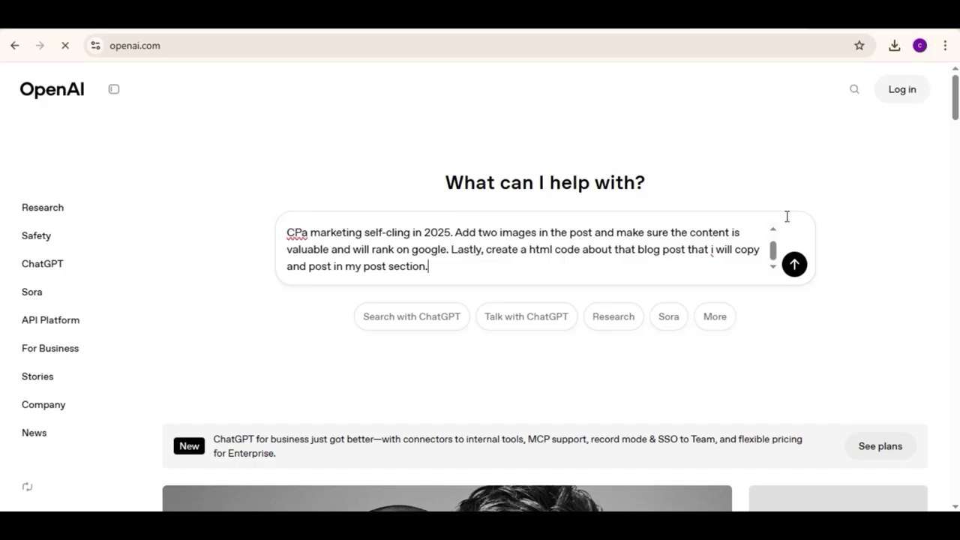
drag(774, 248, 776, 244)
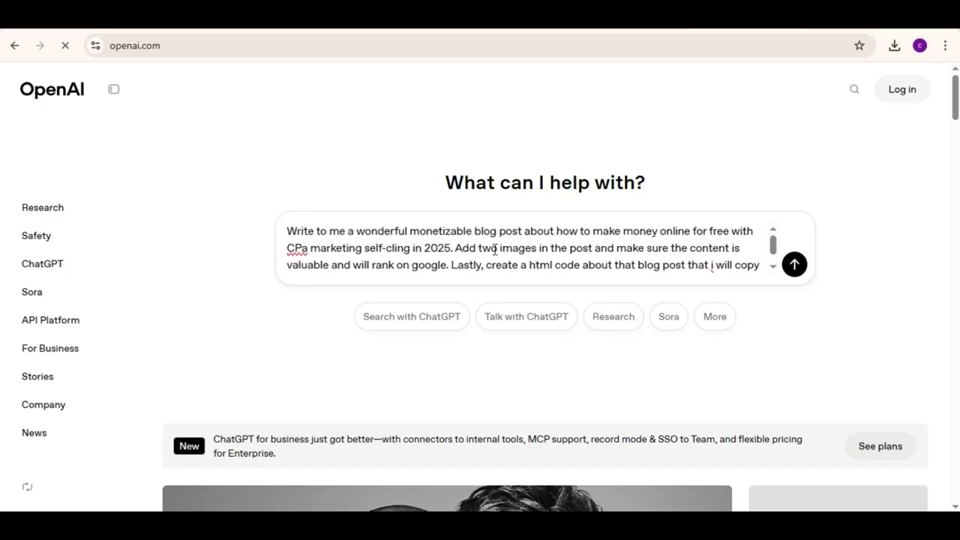
- Highlight the prompt text and scroll down to ChatGPT's HTML code block
drag(287, 231, 345, 235)
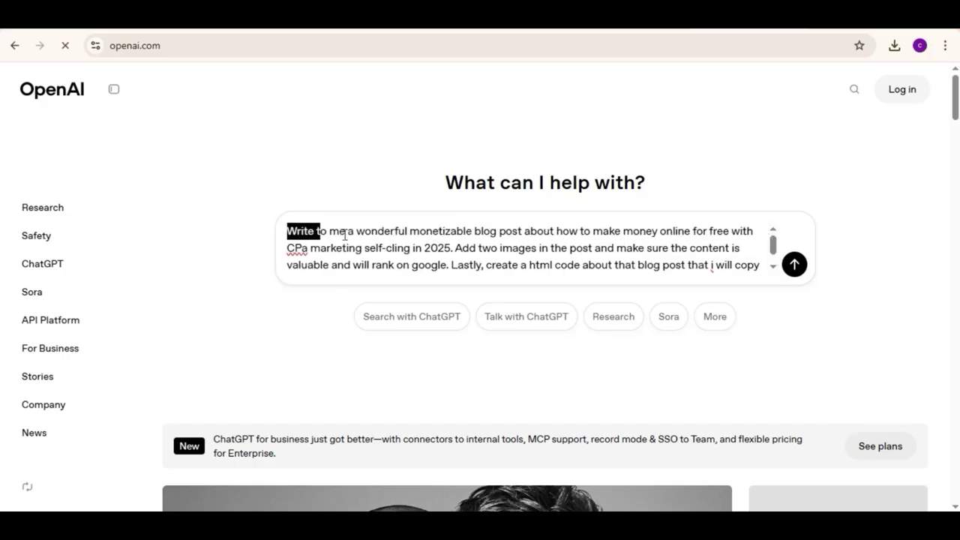
drag(406, 229, 531, 232)
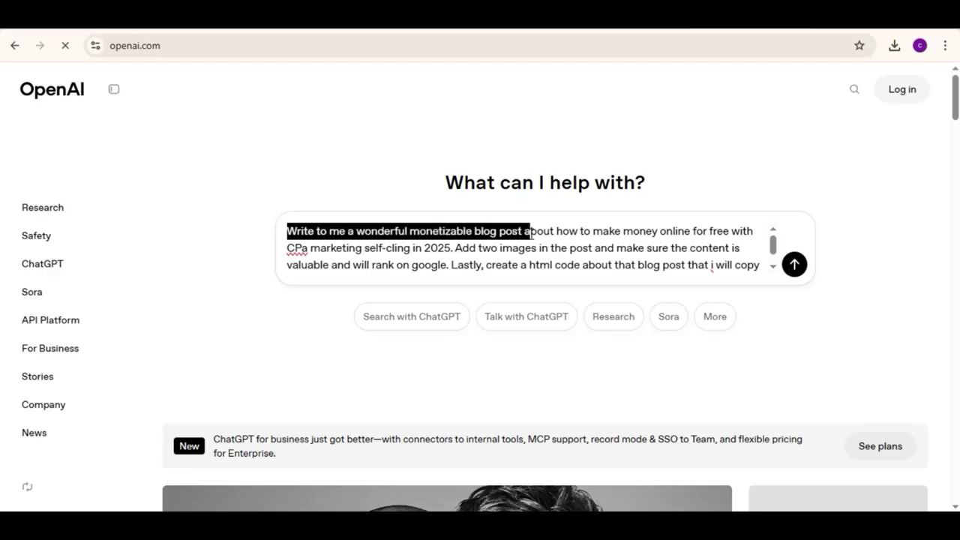
mouse_move(646, 235)
mouse_down()
mouse_move(697, 231)
mouse_move(754, 245)
mouse_move(748, 279)
mouse_up()
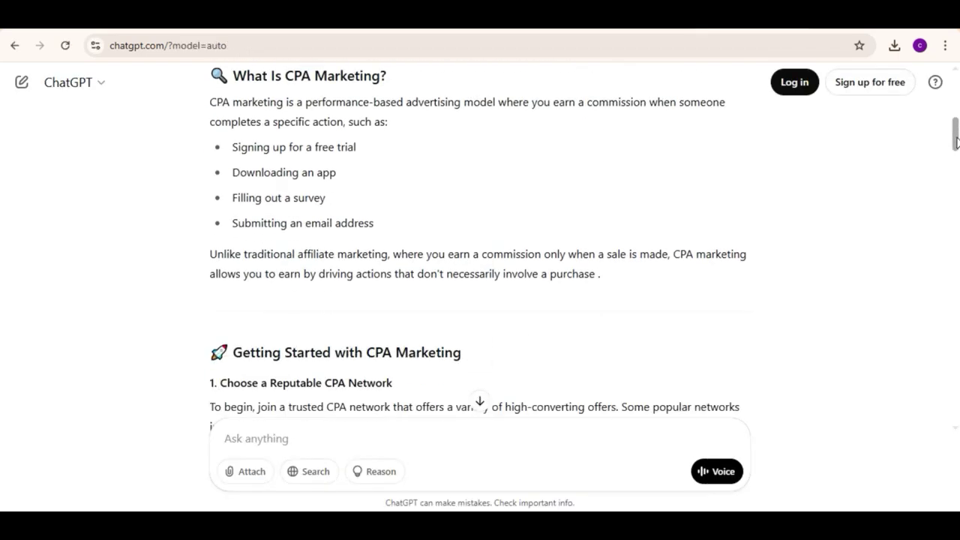
scroll(683, 234, down, 5)
scroll(683, 234, down, 8)
scroll(683, 234, down, 7)
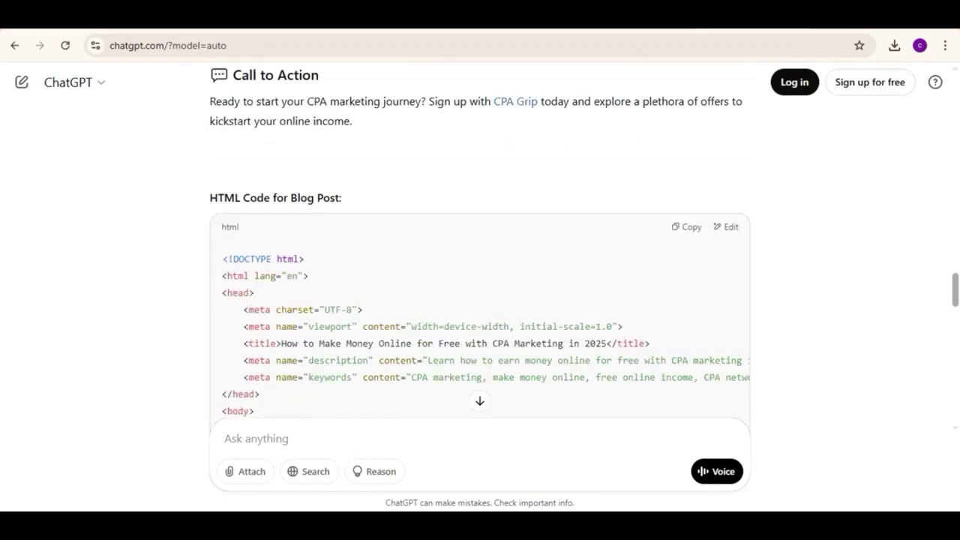
- Copy ChatGPT's HTML code and add a Raw HTML block under the post image
click(683, 234)
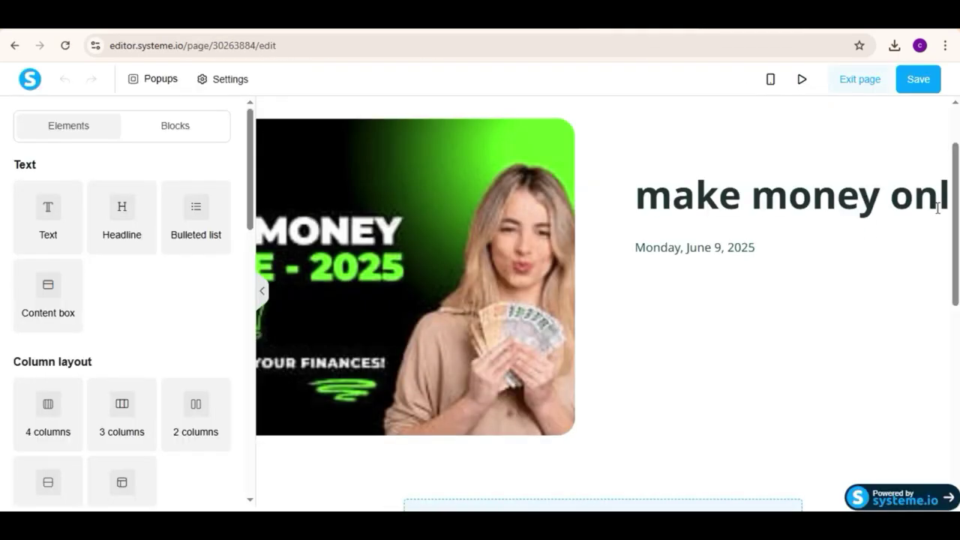
scroll(938, 207, down, 3)
scroll(120, 300, down, 10)
drag(47, 431, 528, 331)
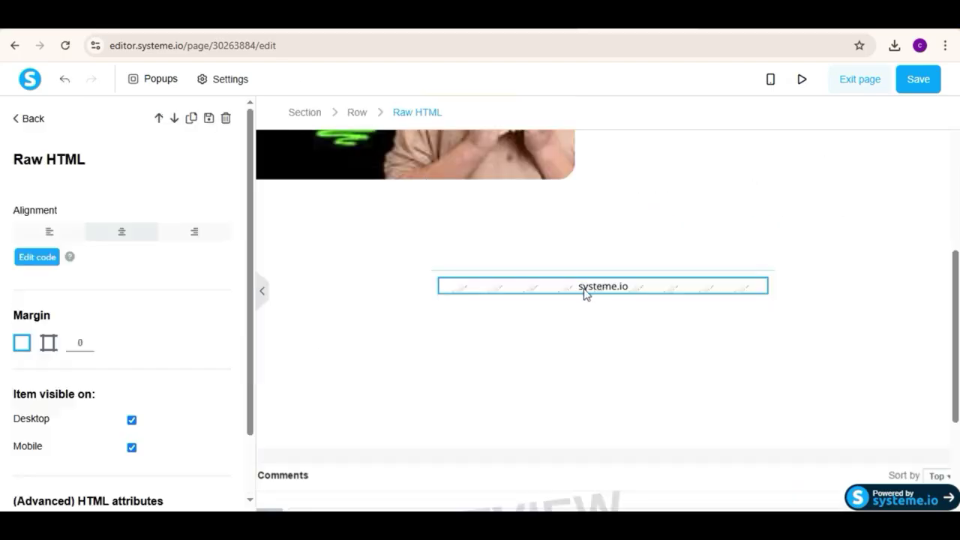
click(575, 289)
- Replace the Raw HTML block's code with the pasted CPA article and save the post
click(43, 256)
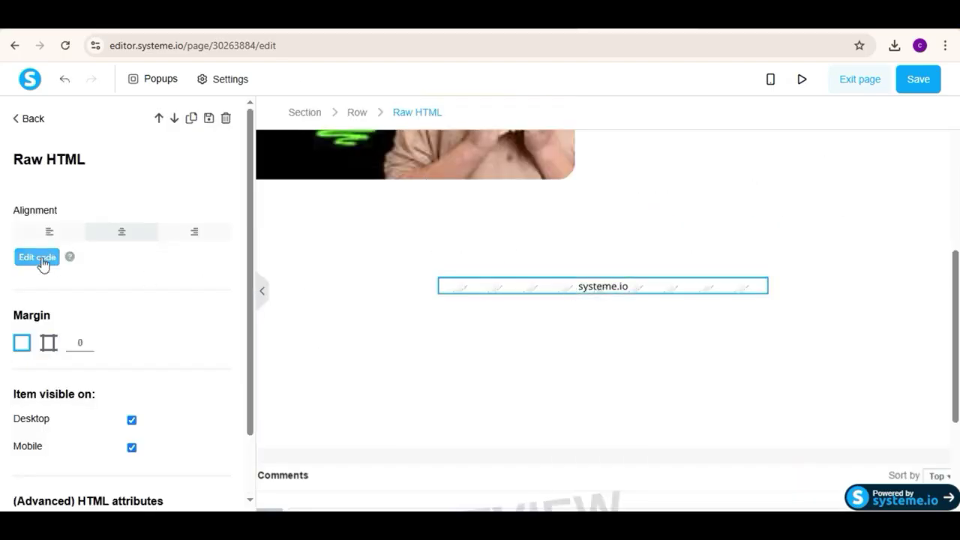
key(ctrl+a)
key(BackSpace)
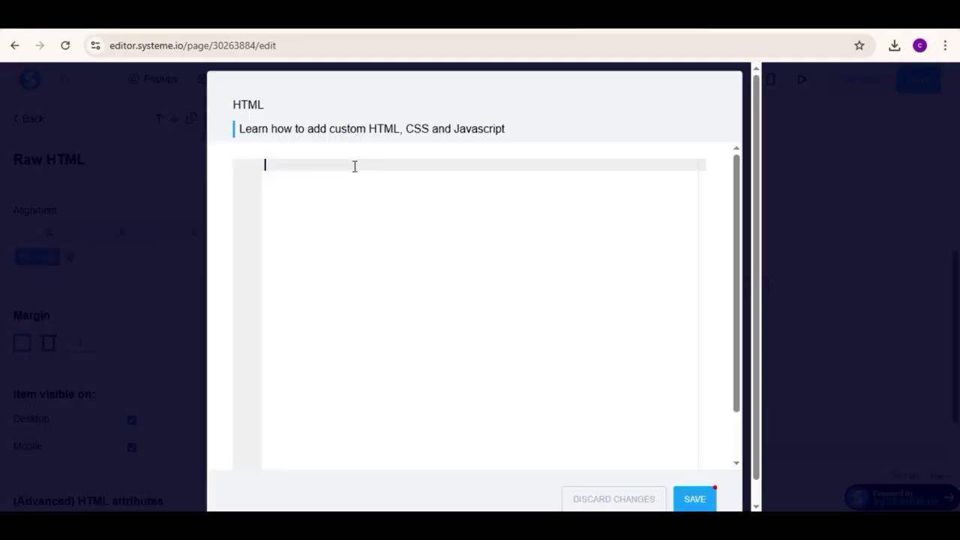
key(ctrl+v)
click(695, 499)
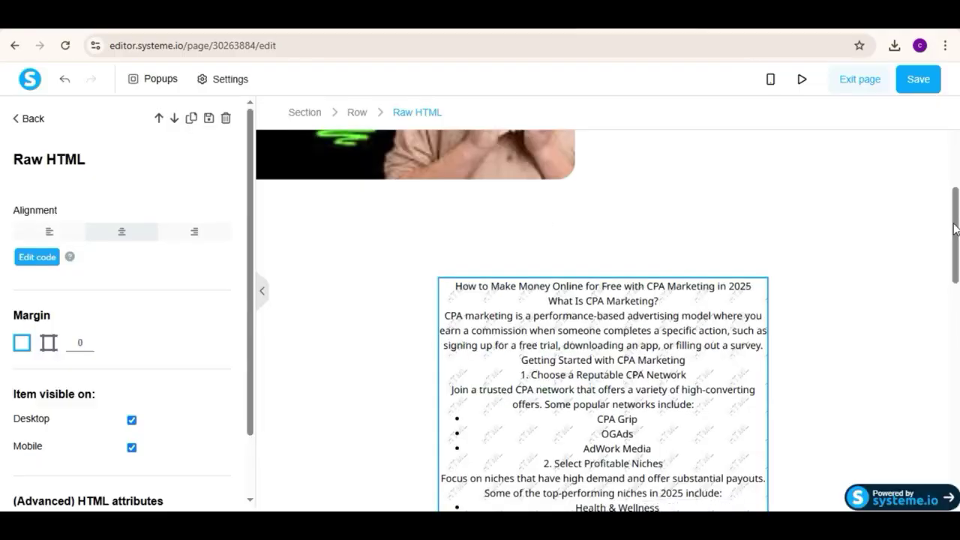
drag(956, 259, 934, 169)
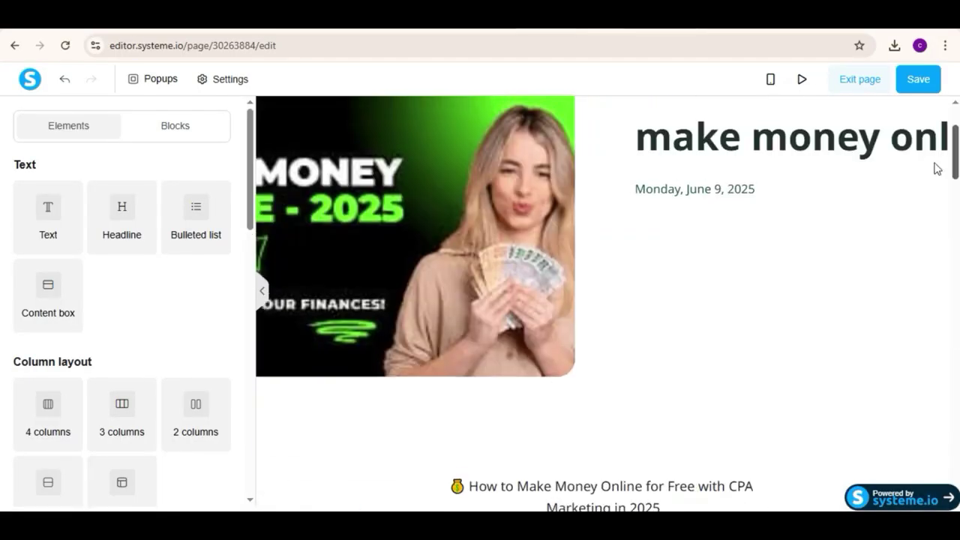
click(922, 81)
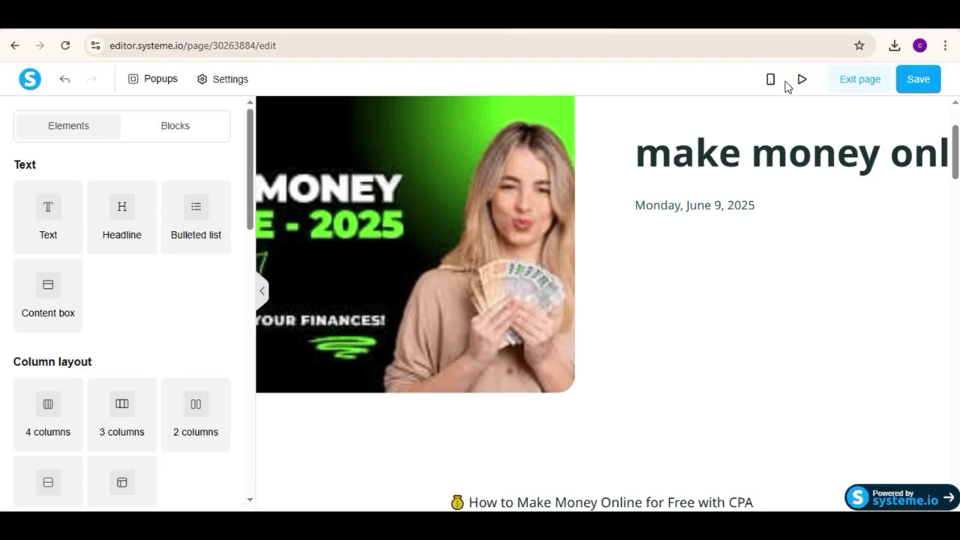
click(801, 79)
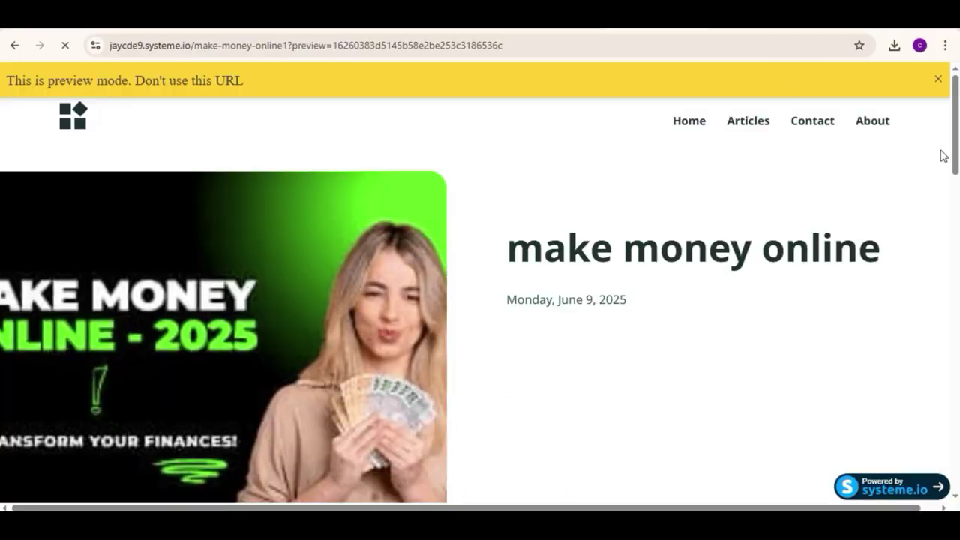
mouse_move(955, 156)
mouse_down()
mouse_move(955, 423)
mouse_move(957, 112)
mouse_up()
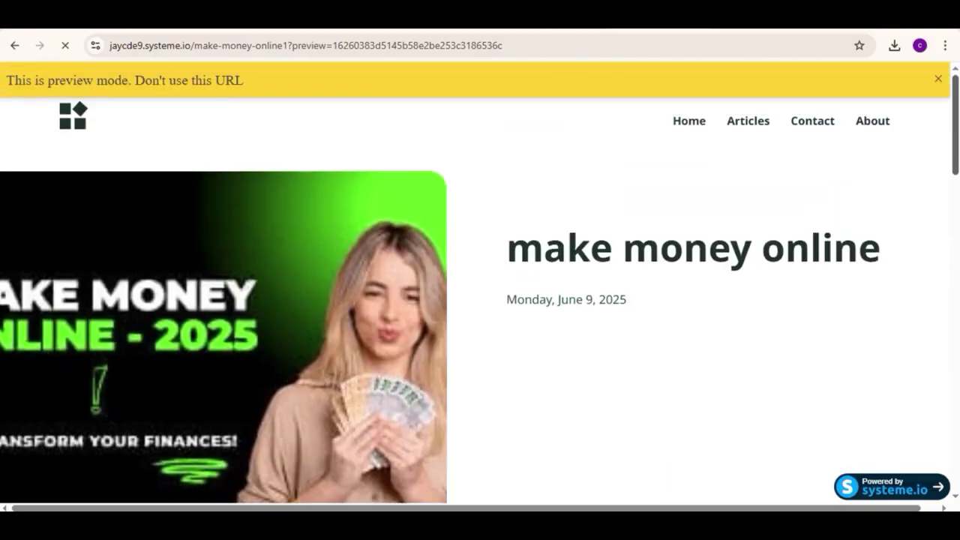
key(ctrl+w)
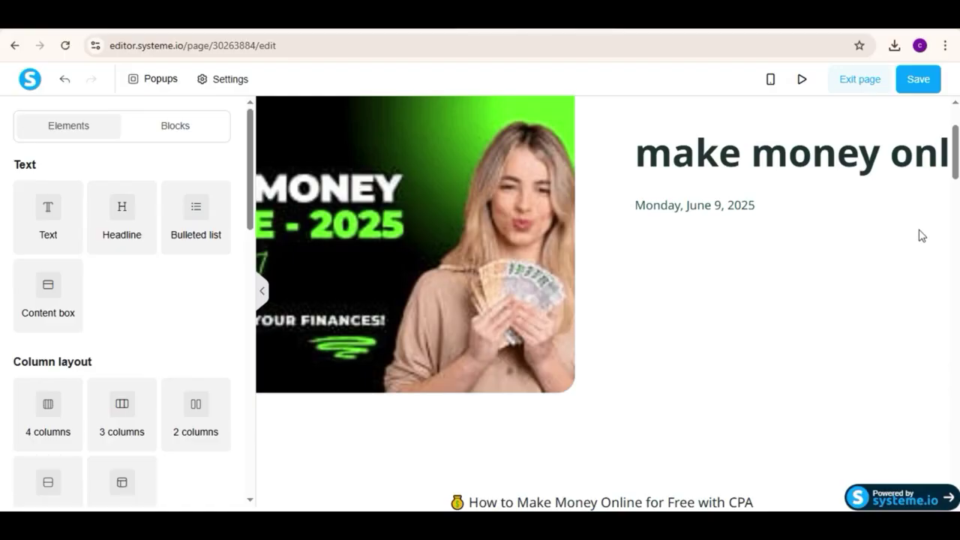
- Sign up on Adsterra as a Publisher and reach the Statistics page
drag(956, 171, 957, 474)
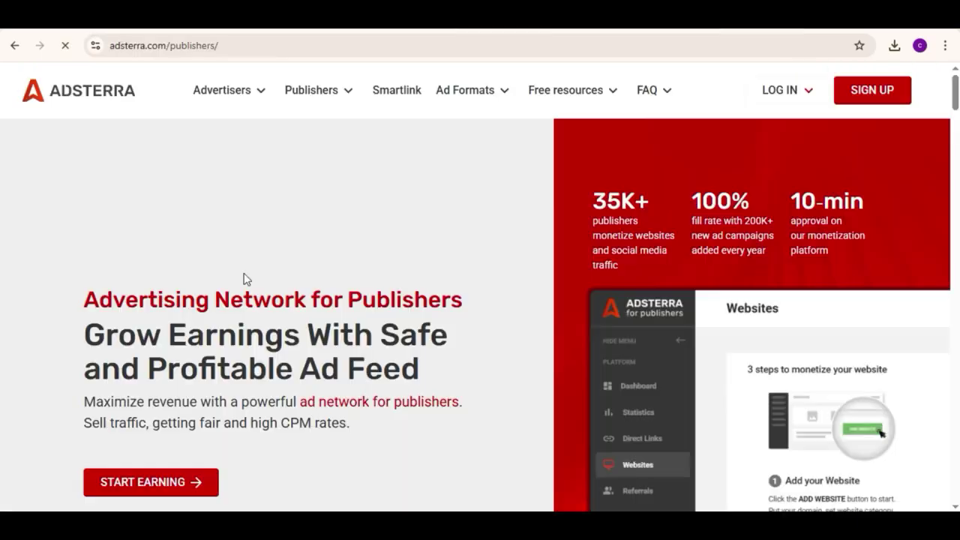
click(880, 92)
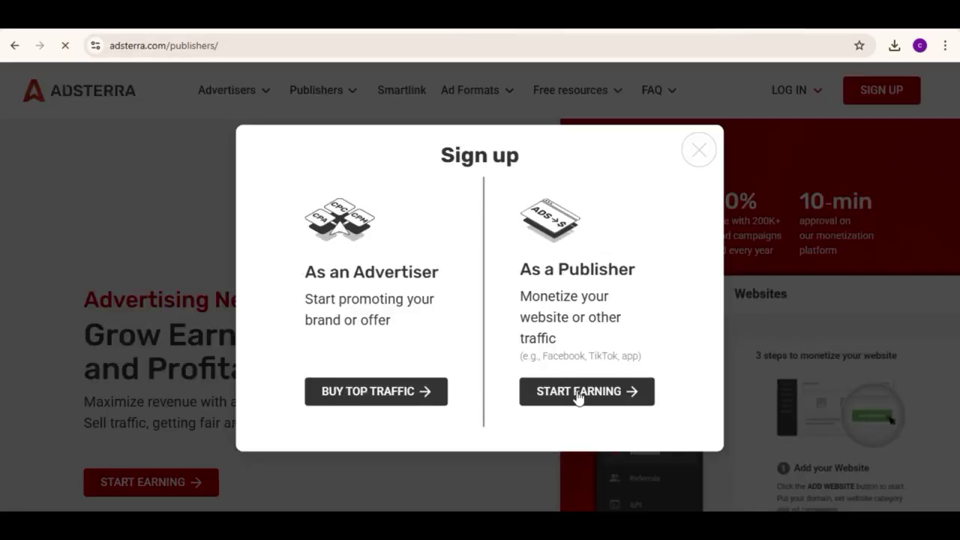
click(579, 394)
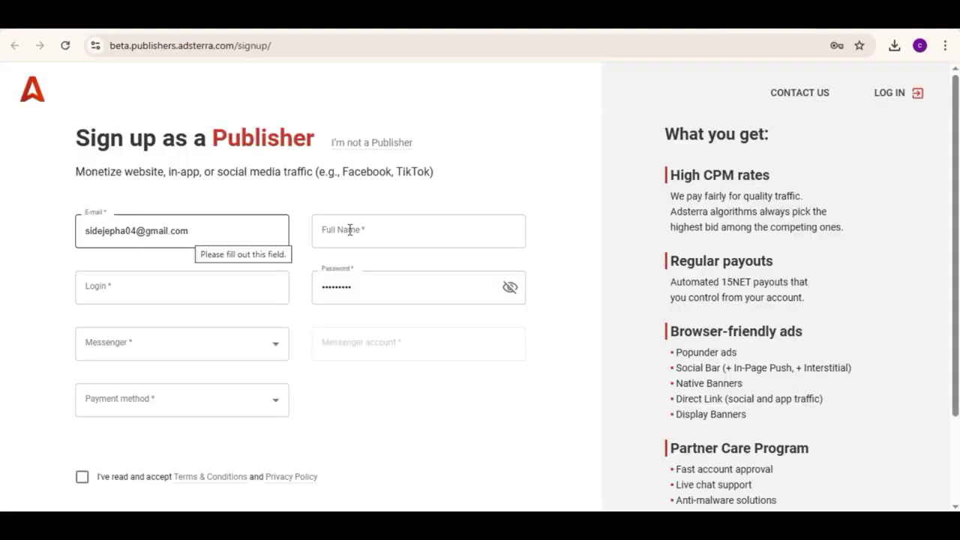
scroll(956, 446, down, 1)
scroll(956, 445, down, 2)
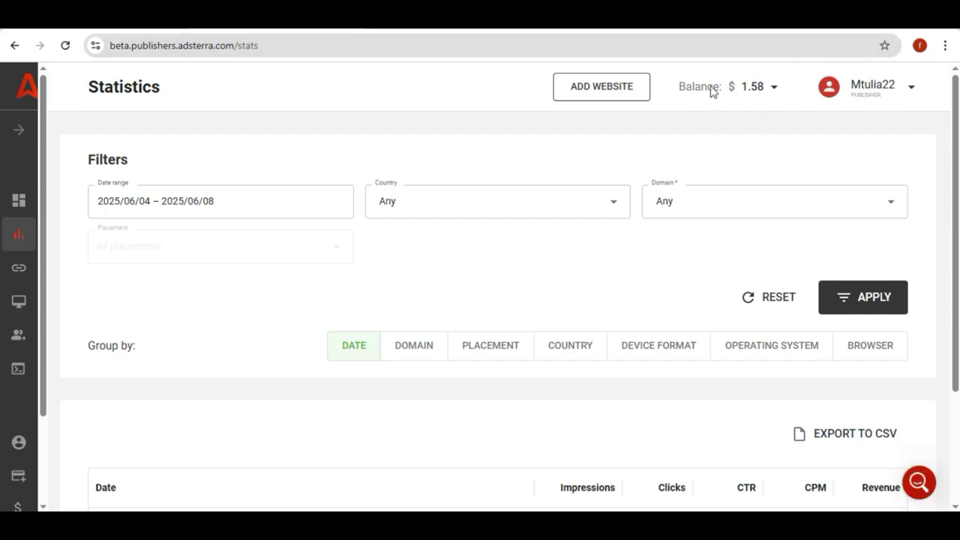
- Submit jaycde9.systeme.io as a Social-category website with a Popunder ad unit
click(607, 98)
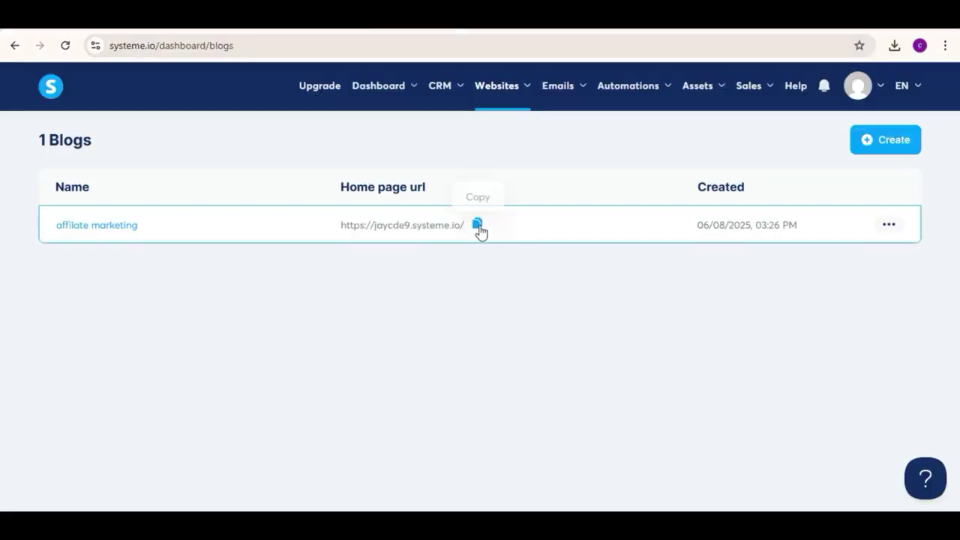
click(477, 225)
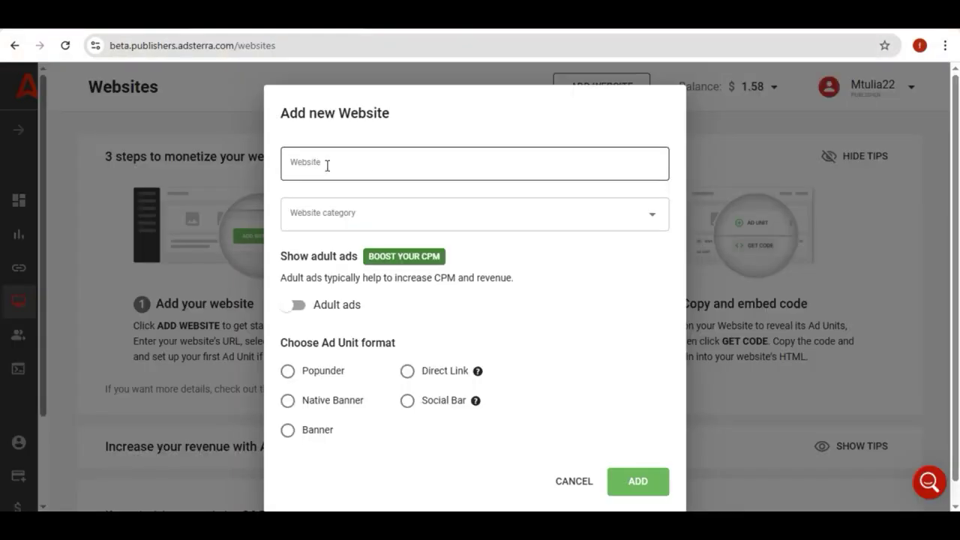
click(337, 164)
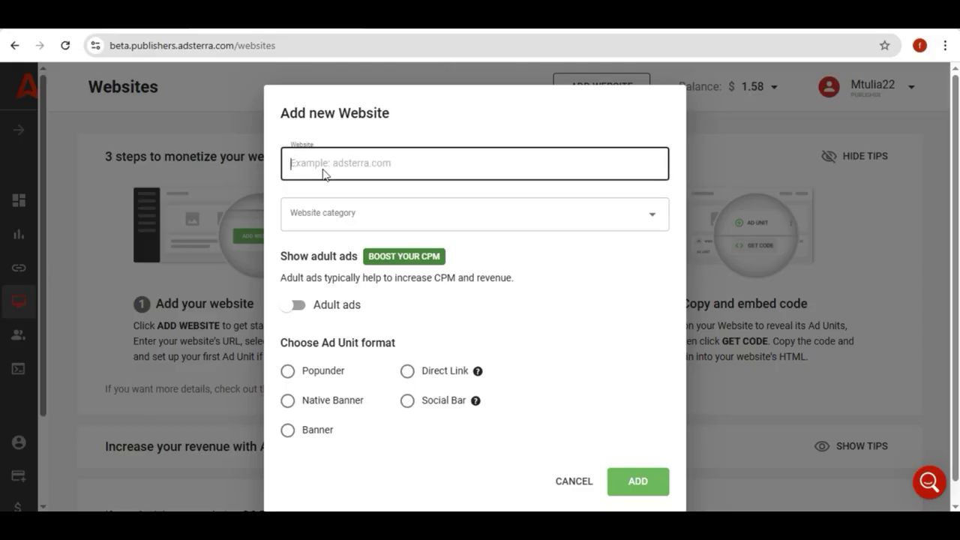
key(ctrl+v)
click(438, 216)
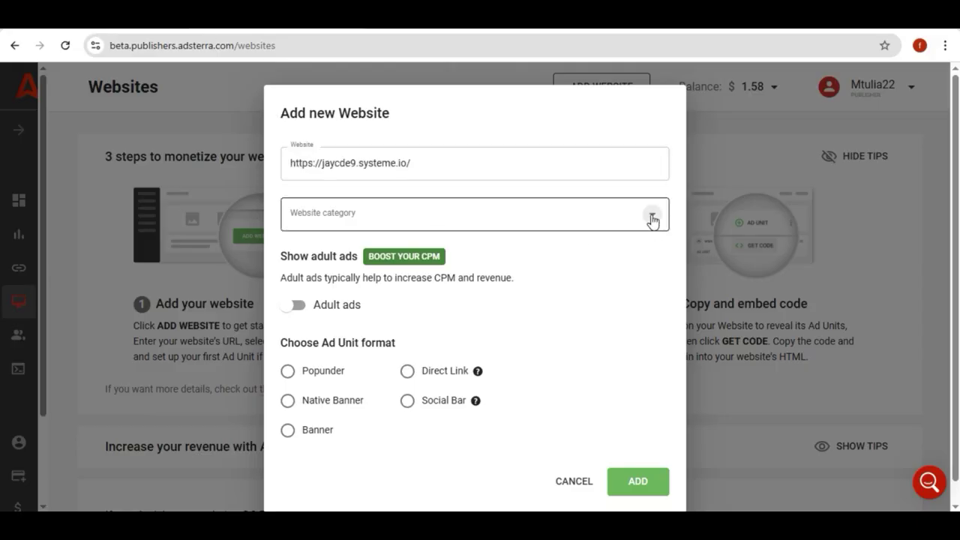
click(653, 217)
click(311, 249)
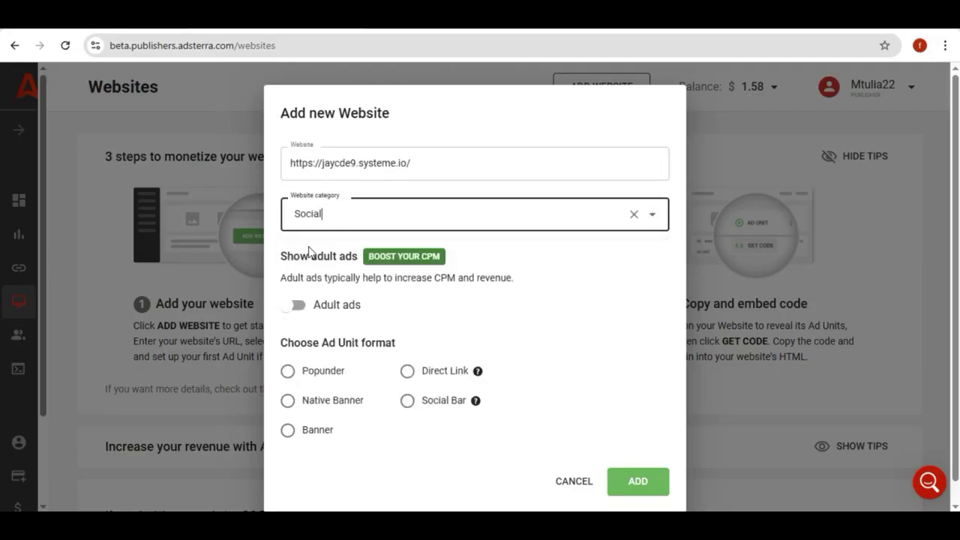
click(288, 371)
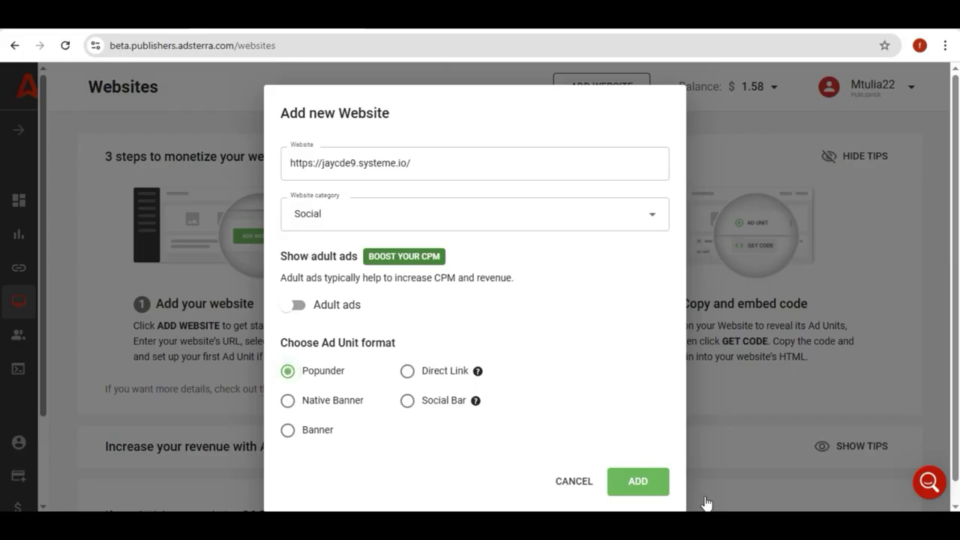
click(638, 481)
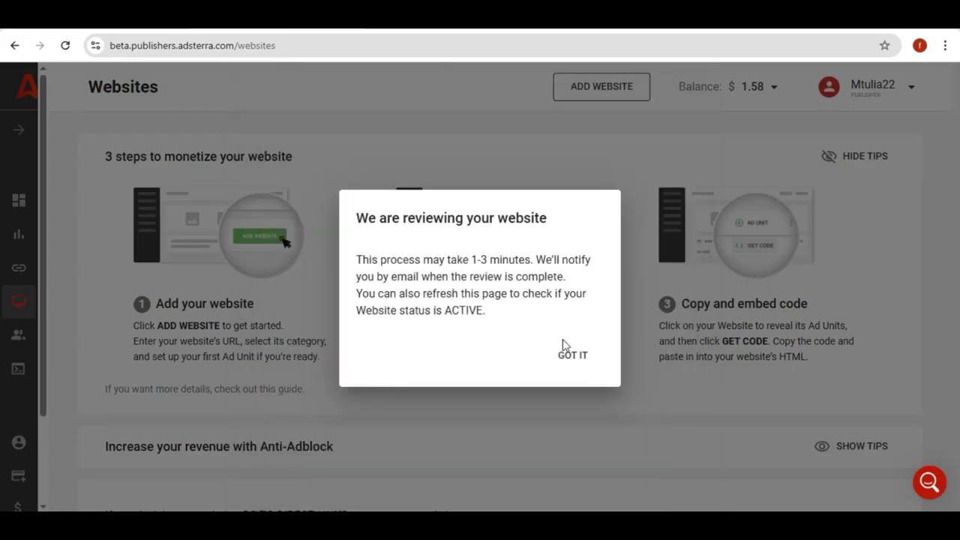
- Copy the jaycde9.systeme.io Popunder unit's embed code from the websites table
click(570, 355)
scroll(553, 112, down, 2)
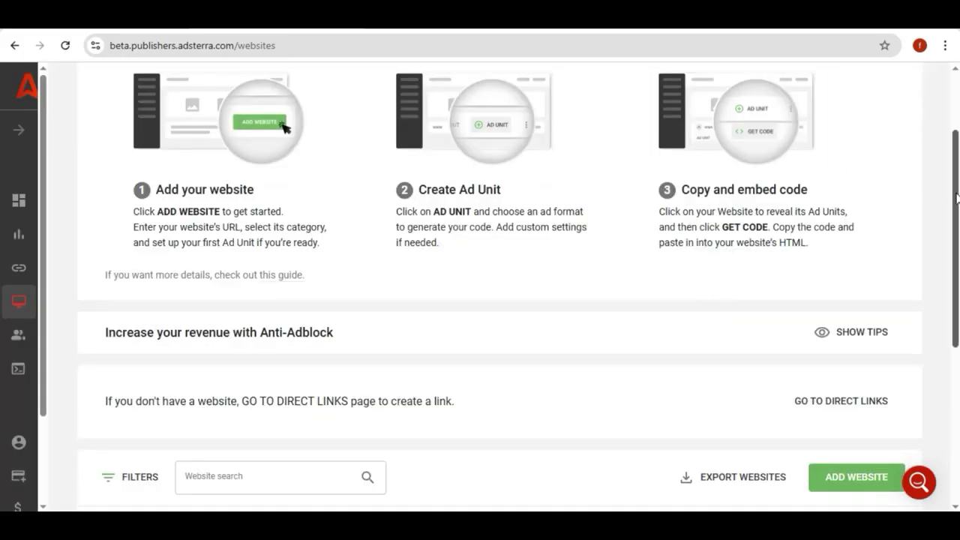
drag(957, 197, 947, 311)
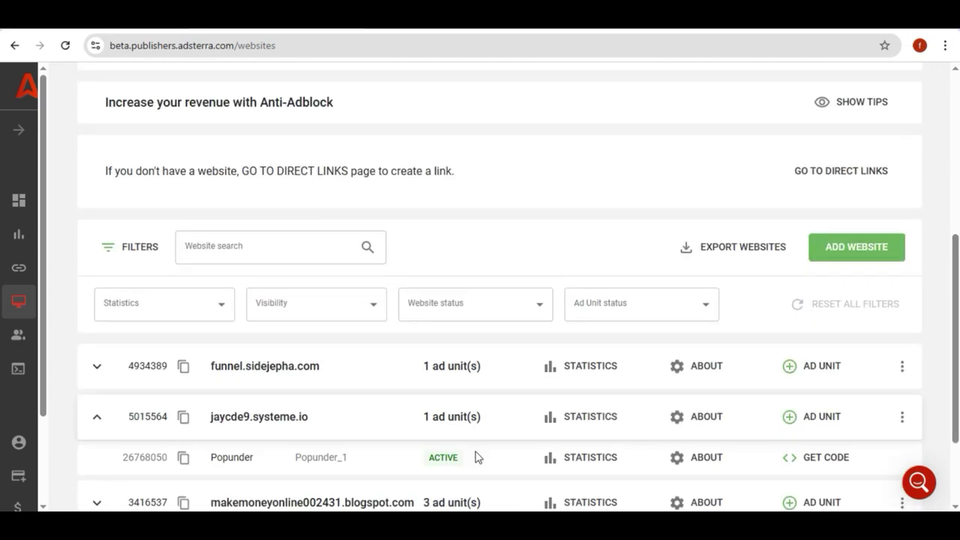
click(817, 461)
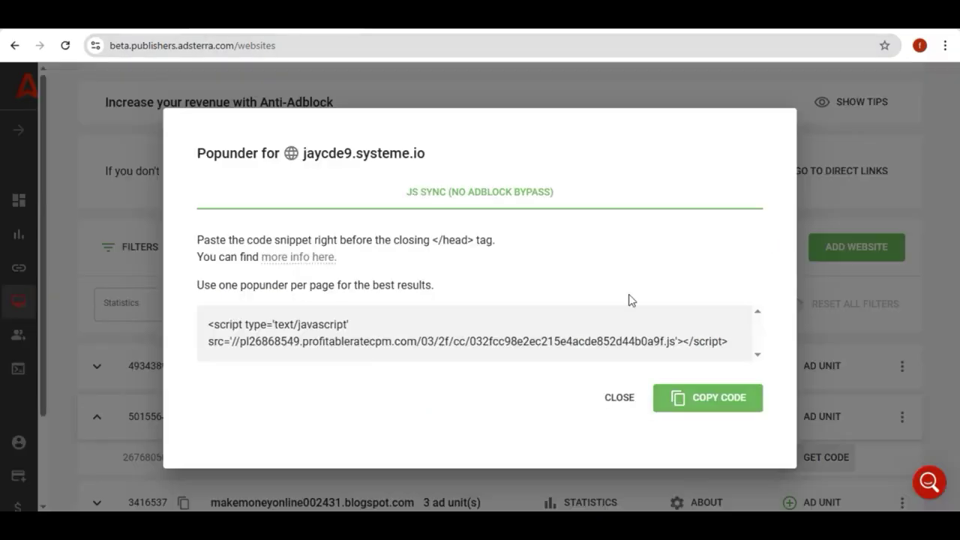
click(712, 398)
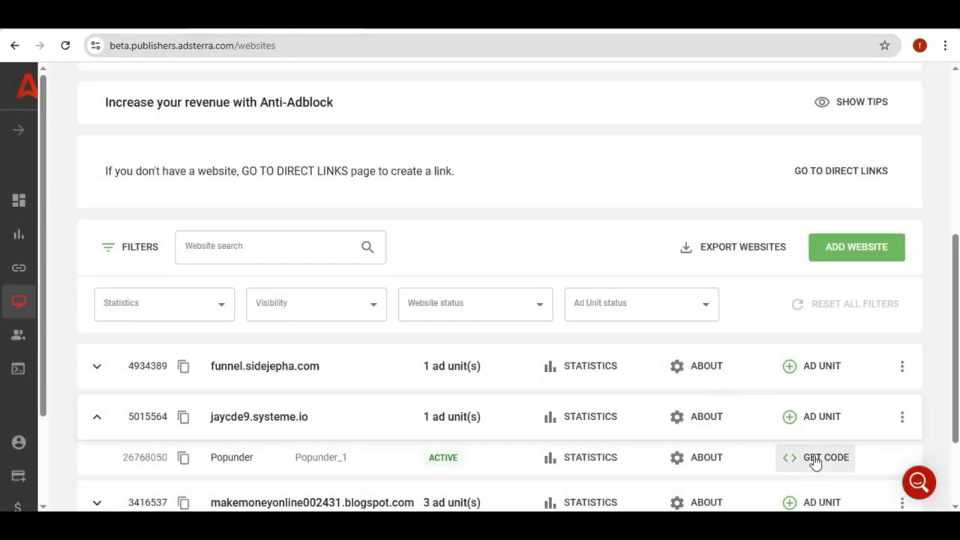
click(816, 463)
click(713, 400)
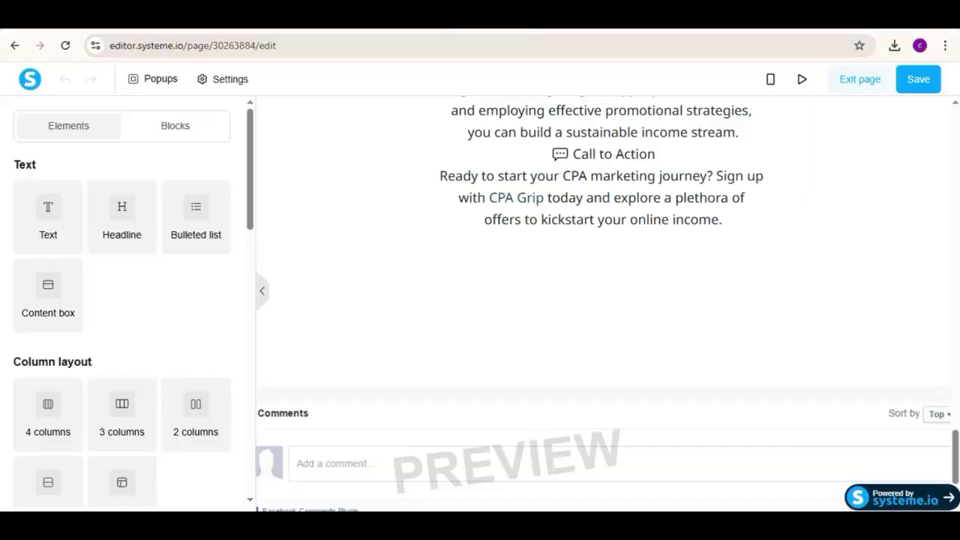
- Add a Raw HTML block below the article containing the Adsterra Popunder script, and save
drag(251, 218, 265, 483)
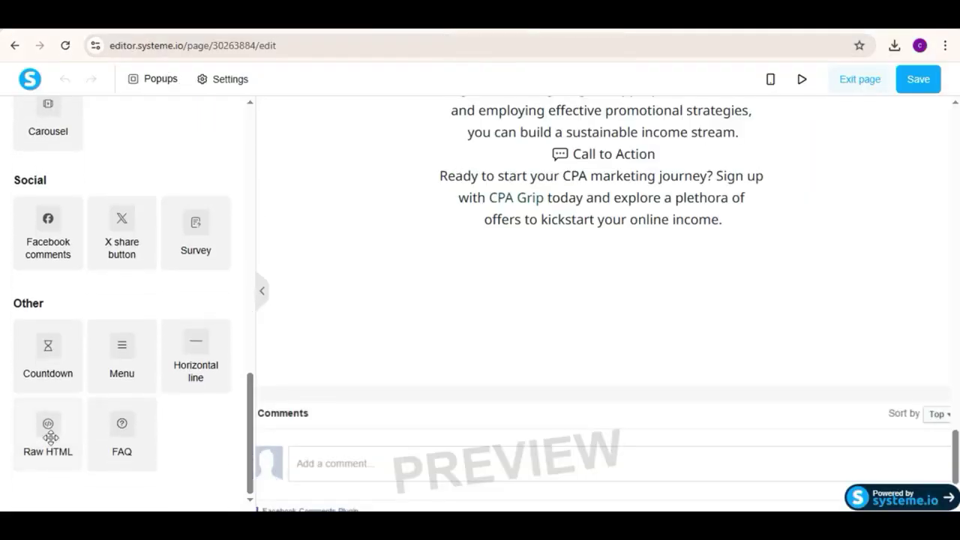
mouse_move(48, 428)
mouse_down()
mouse_move(551, 281)
mouse_move(548, 302)
mouse_up()
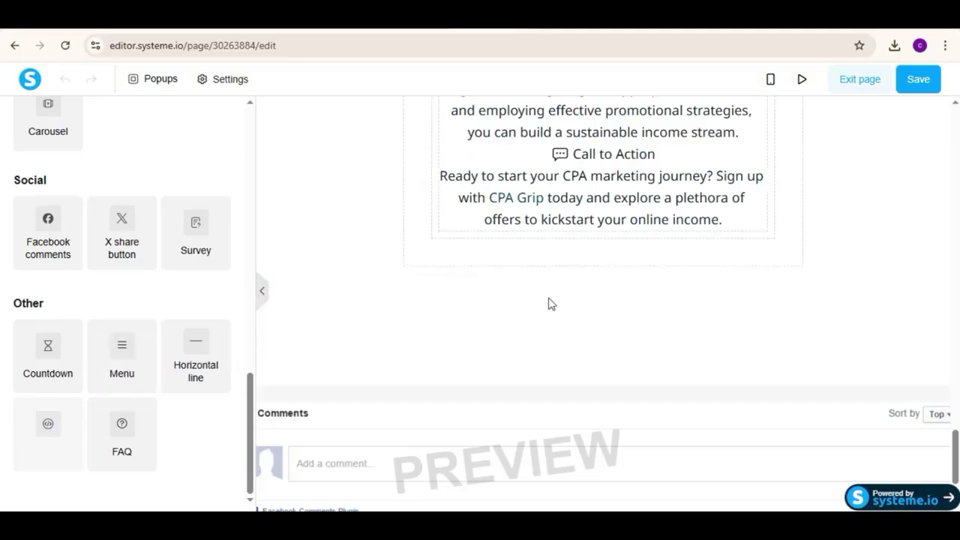
drag(63, 409, 626, 158)
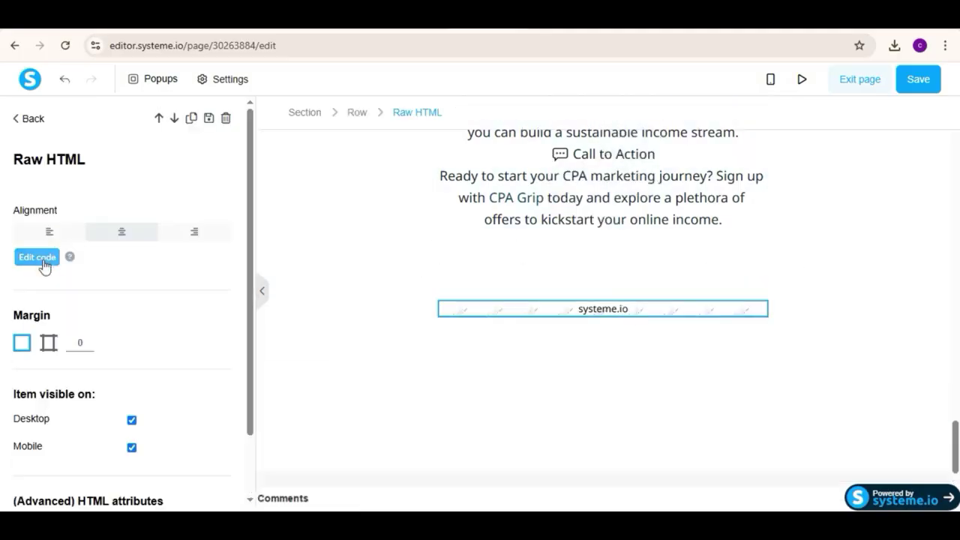
click(41, 261)
key(ctrl+a)
key(ctrl+v)
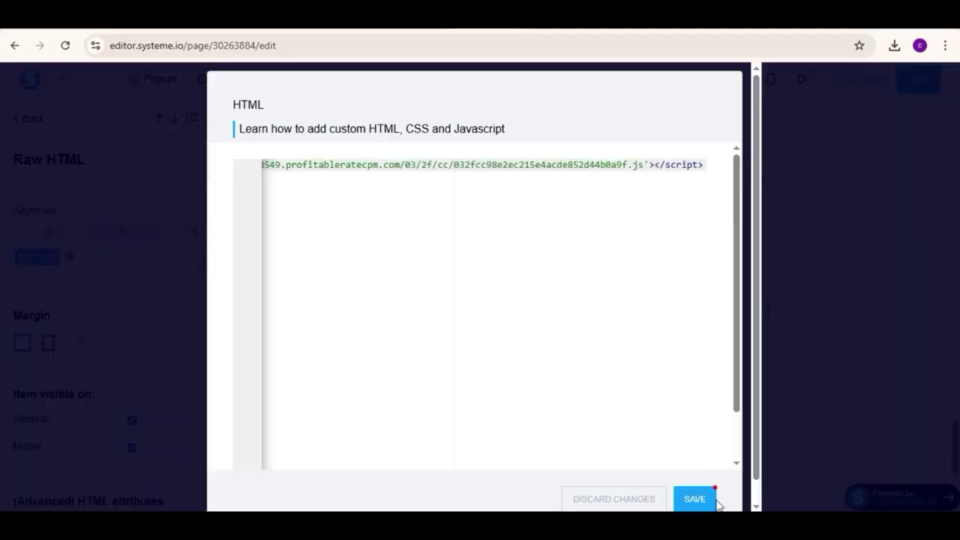
click(694, 499)
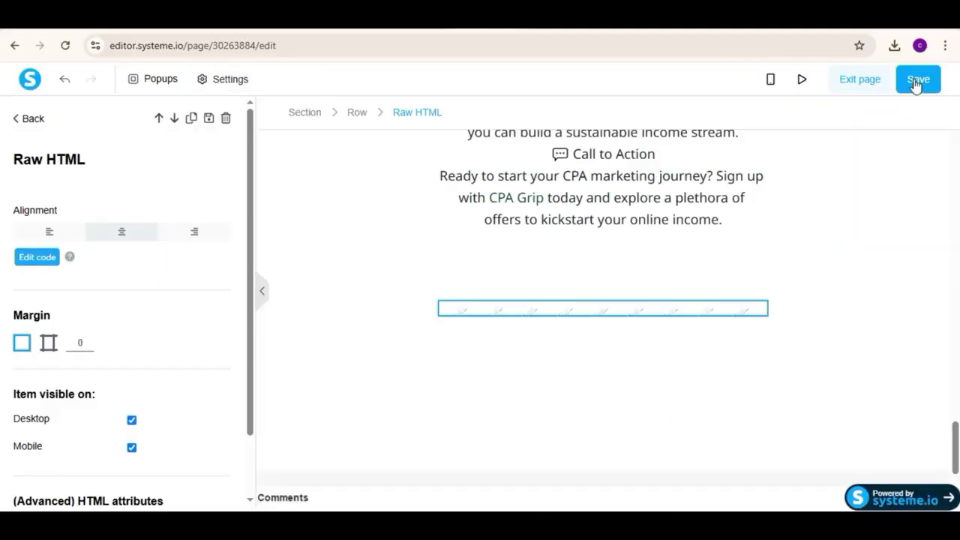
click(918, 80)
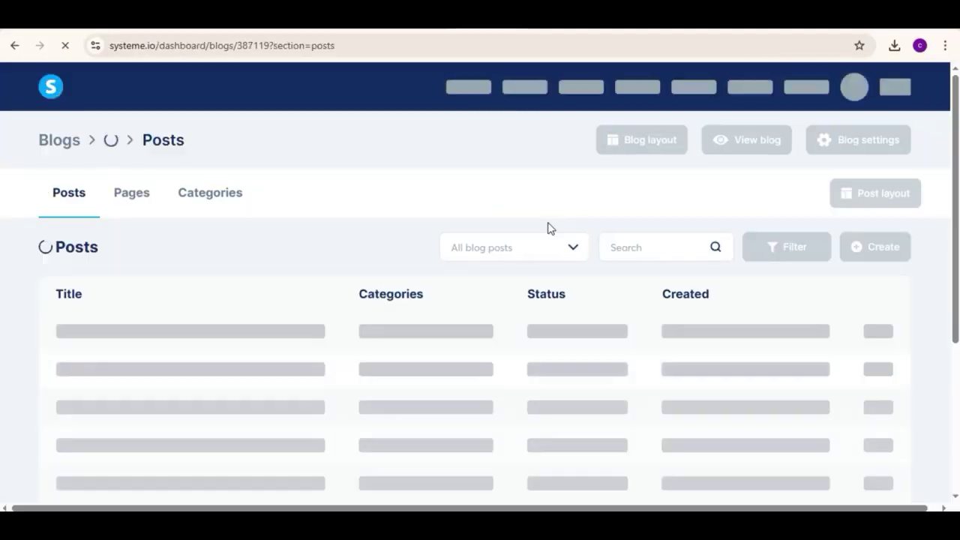
- Activate the 'make money online' post and view it live, triggering the WPS popunder
click(889, 331)
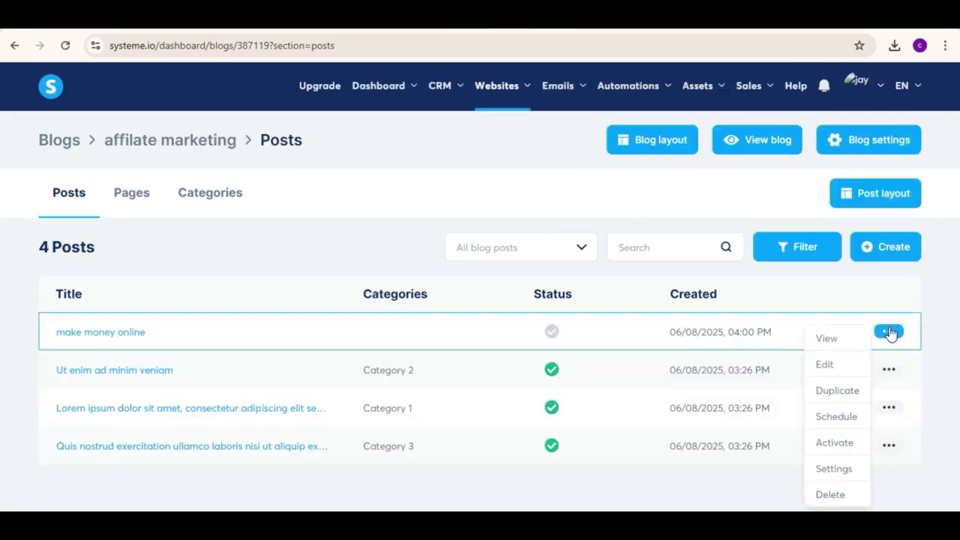
click(834, 443)
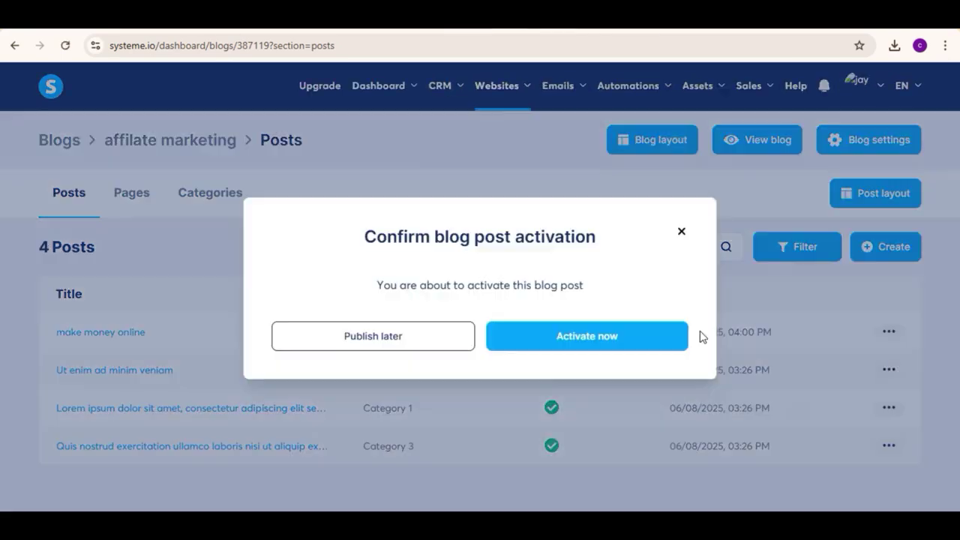
click(605, 344)
click(889, 332)
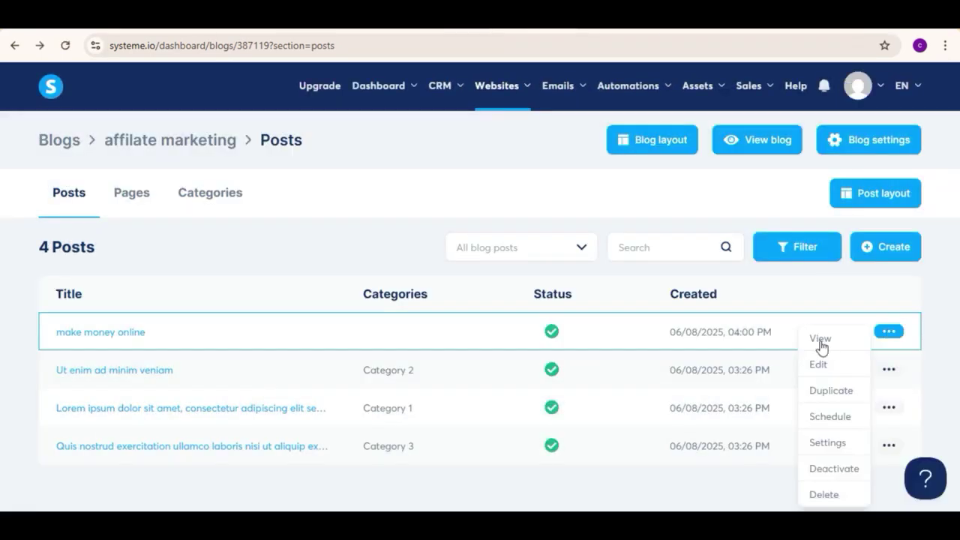
click(823, 340)
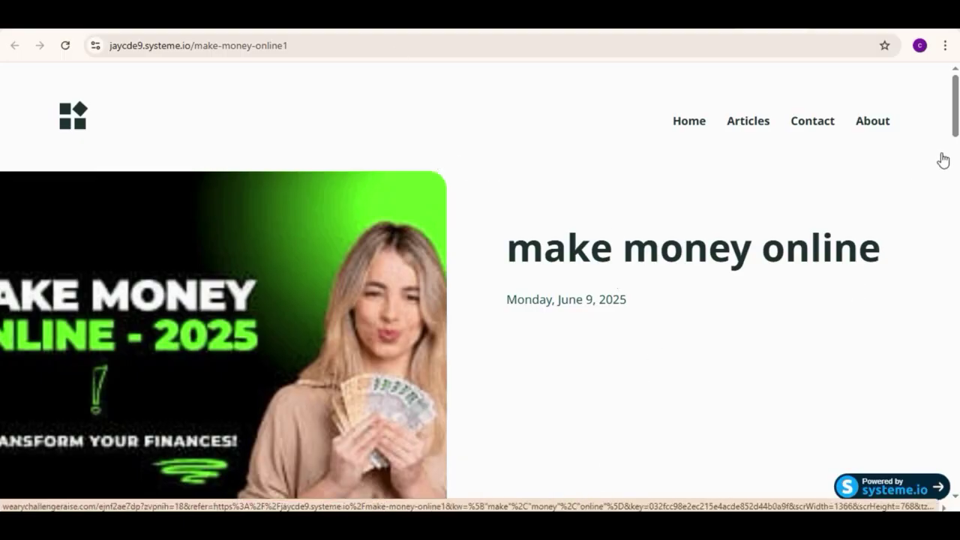
drag(955, 132, 956, 283)
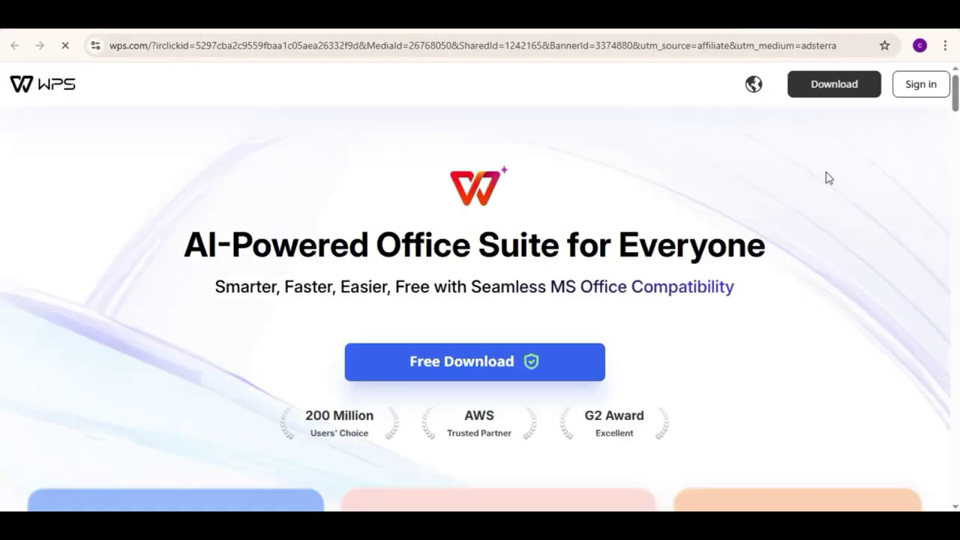
- Scroll through the WPS and Betway ad landing pages opened from the blog
scroll(828, 178, down, 4)
scroll(828, 178, down, 5)
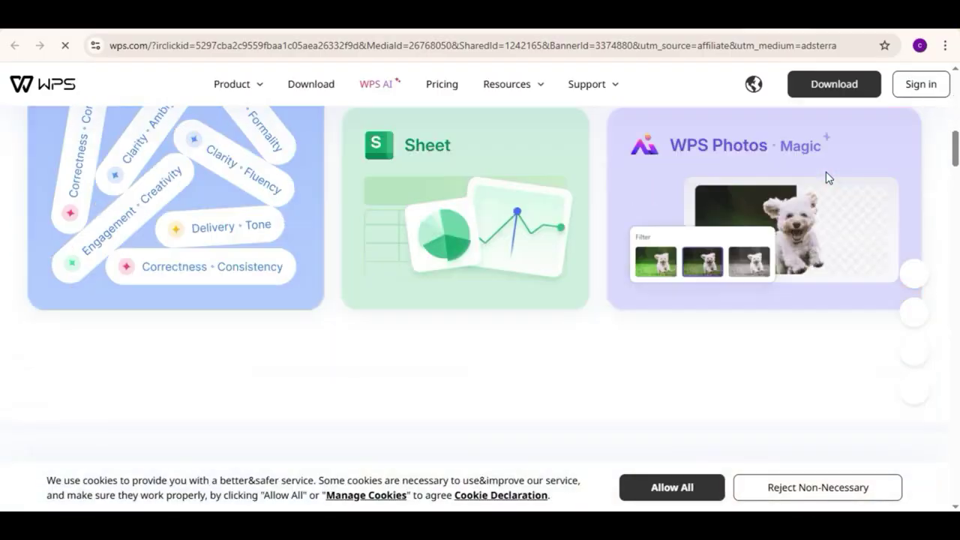
scroll(829, 178, down, 5)
scroll(829, 178, down, 5)
scroll(829, 178, down, 5)
scroll(829, 178, down, 5)
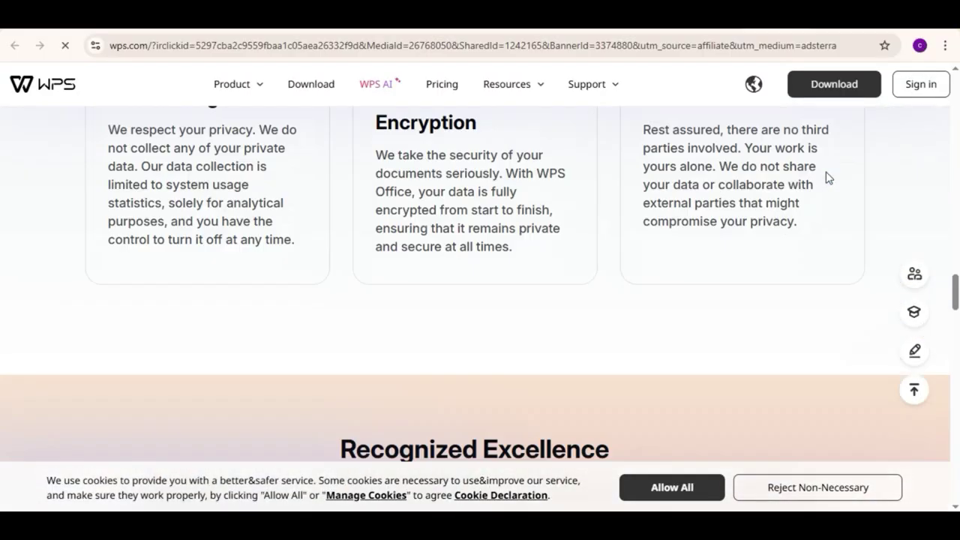
scroll(828, 178, up, 6)
scroll(829, 178, up, 5)
scroll(828, 178, up, 5)
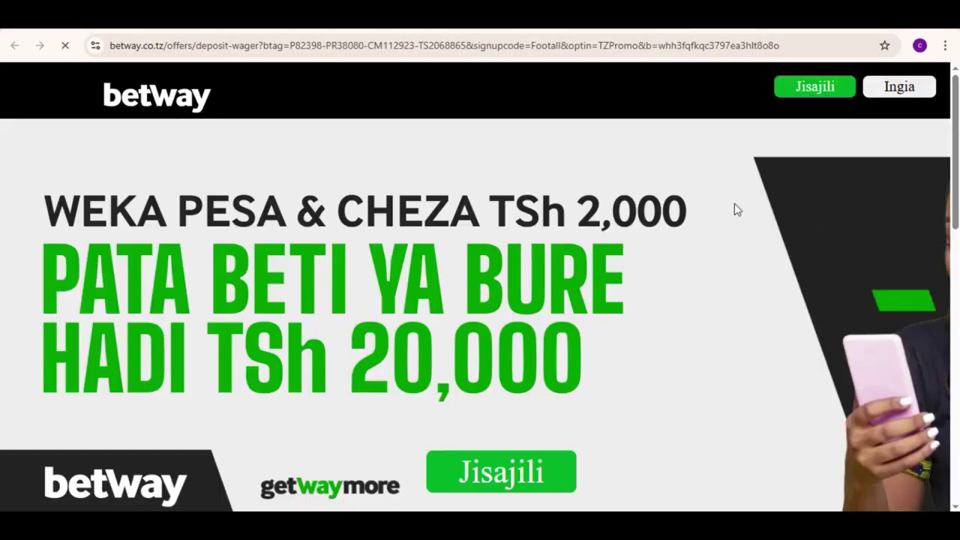
scroll(735, 207, down, 5)
scroll(735, 207, down, 10)
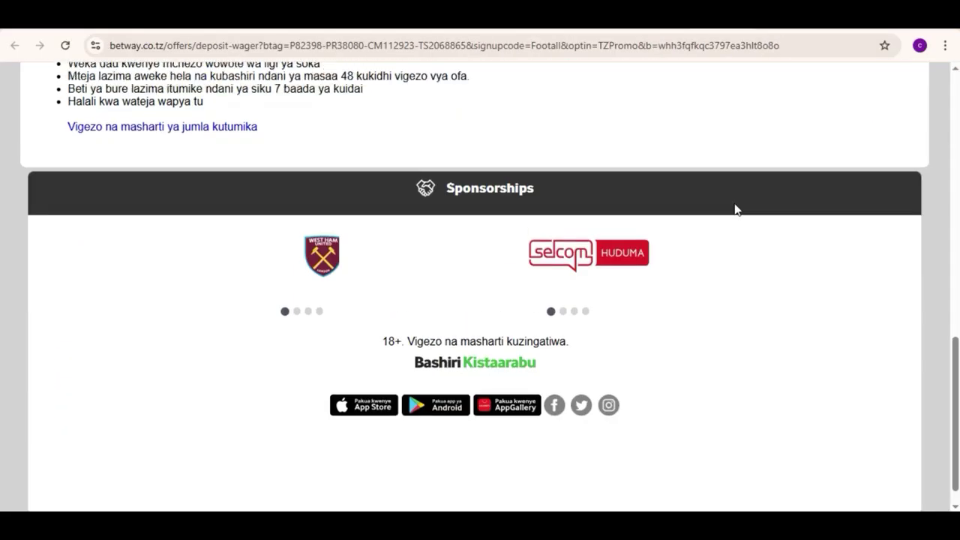
scroll(736, 210, up, 10)
scroll(735, 210, up, 2)
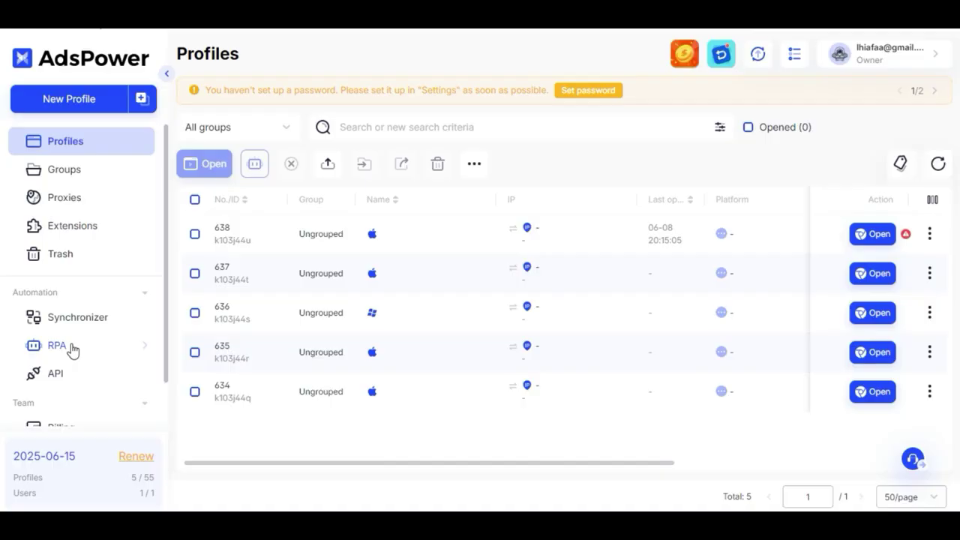
- Create a new RPA process named blog1 whose first step is New Tab
click(72, 348)
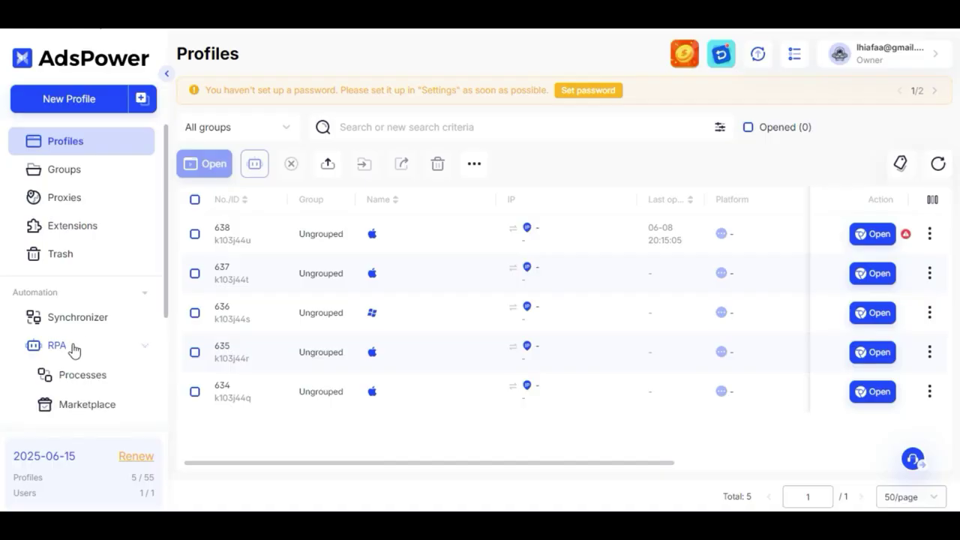
click(82, 383)
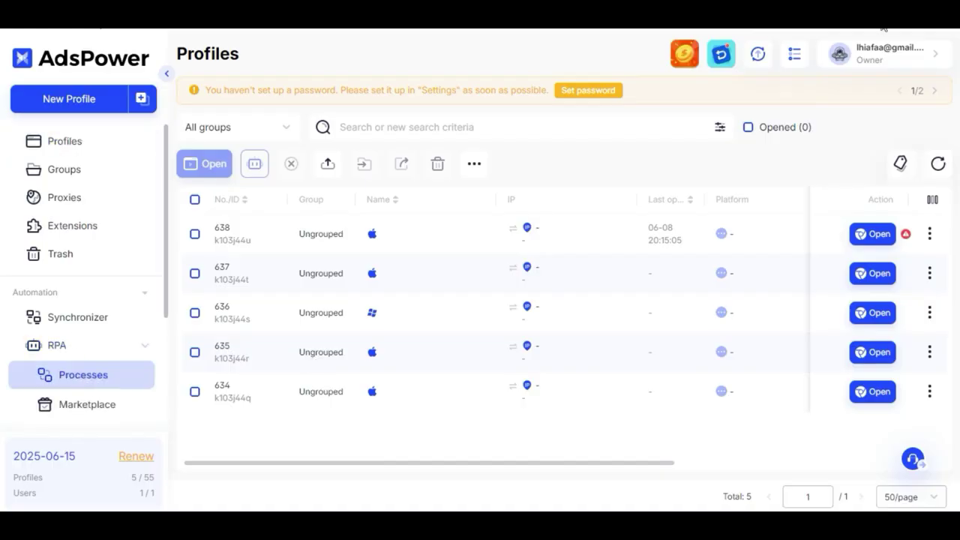
click(220, 129)
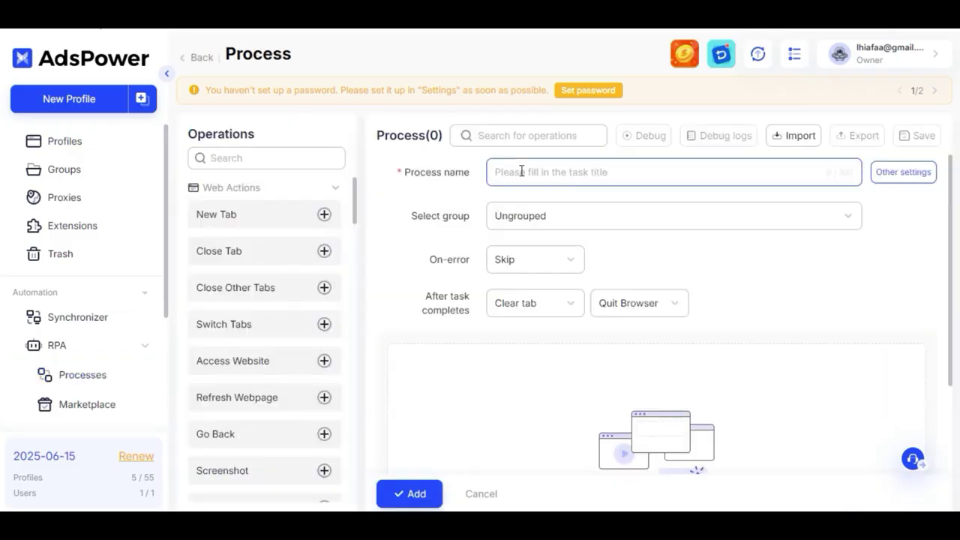
text(blog1)
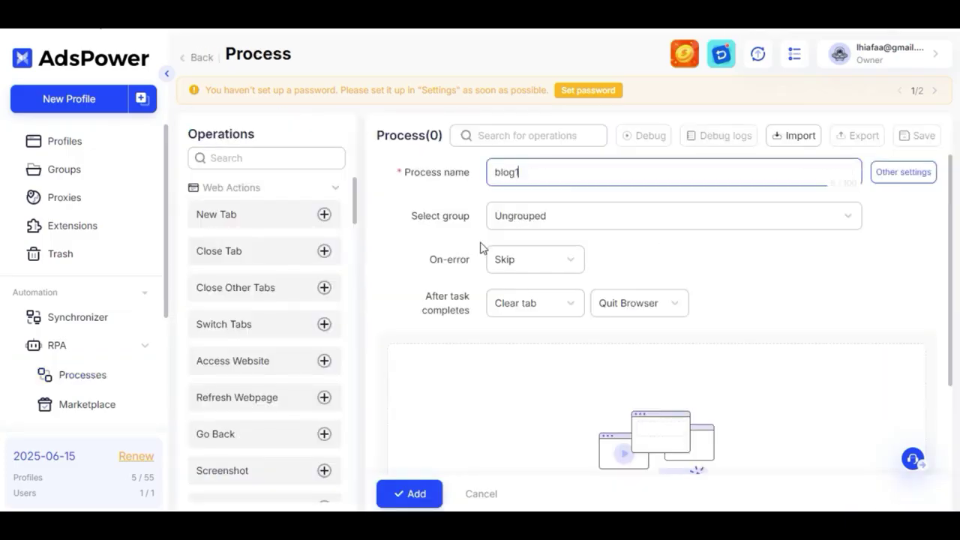
drag(323, 226, 487, 355)
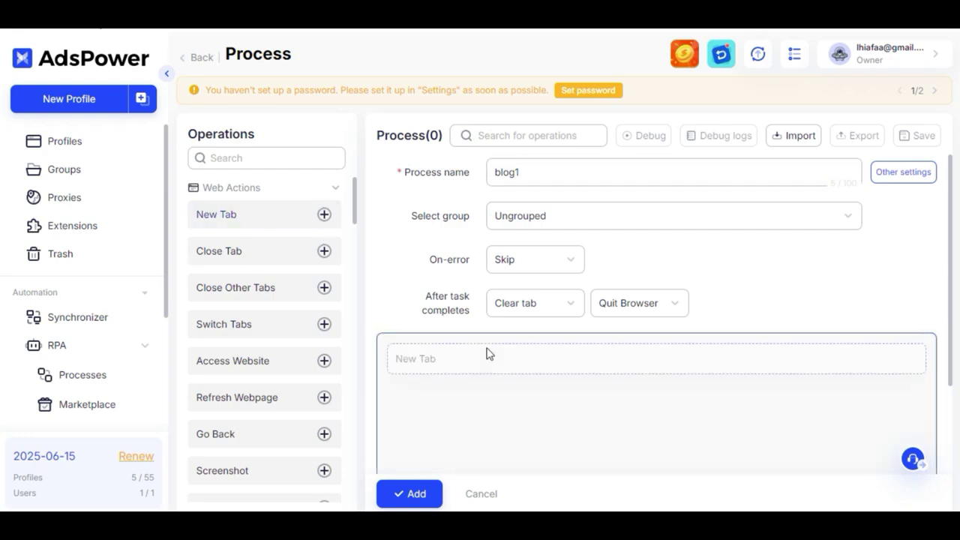
- Add an Access Website step with the pasted make-money-online1 blog post URL
click(324, 363)
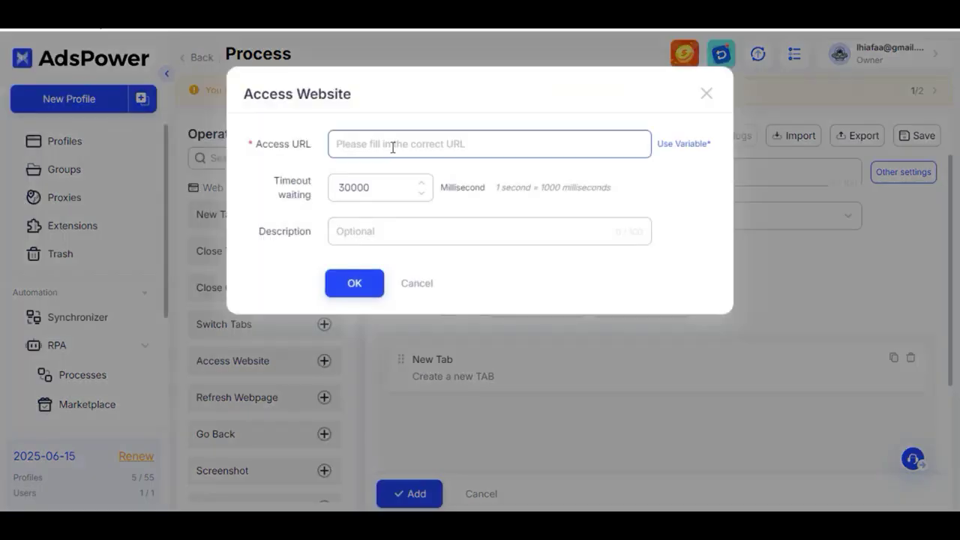
key(ctrl+v)
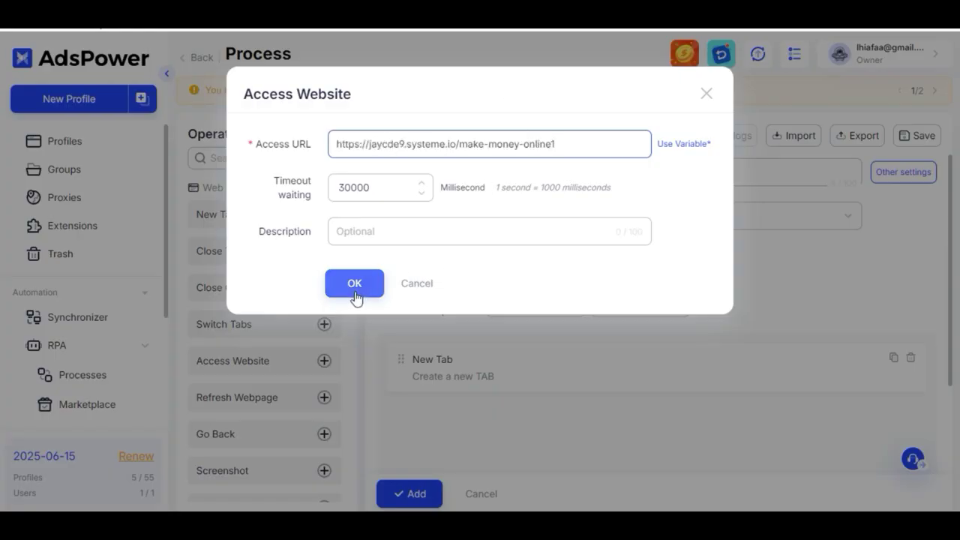
click(355, 290)
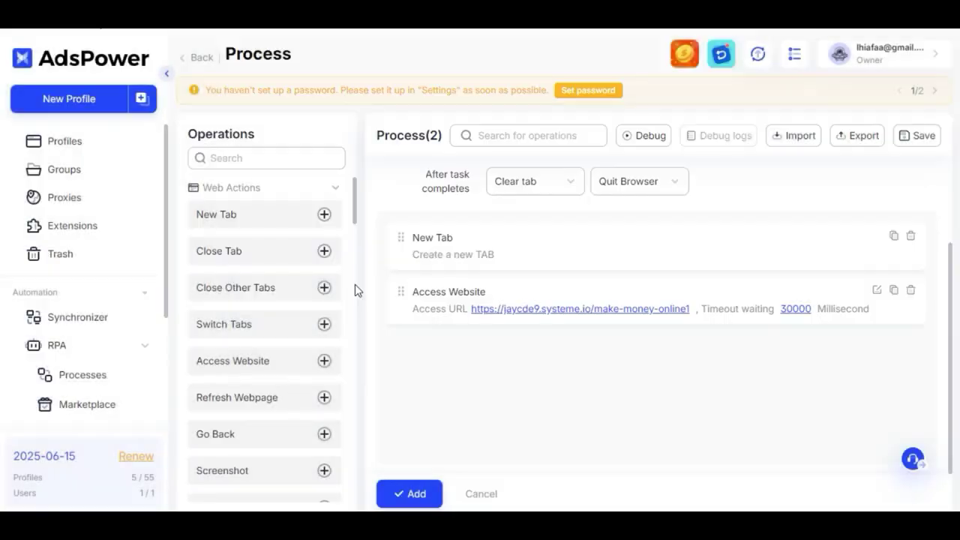
- Add a Time step that waits a random 1000–20000 milliseconds
click(268, 158)
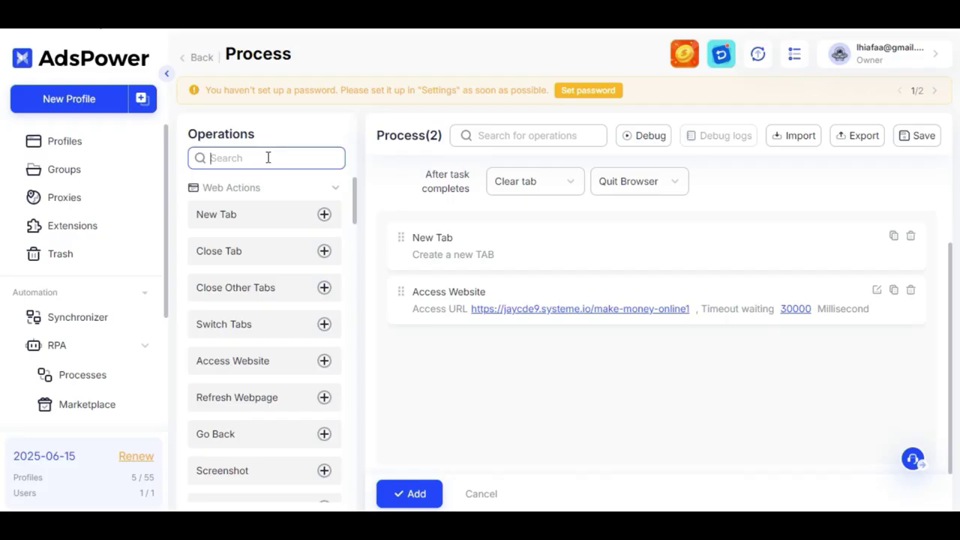
text(time)
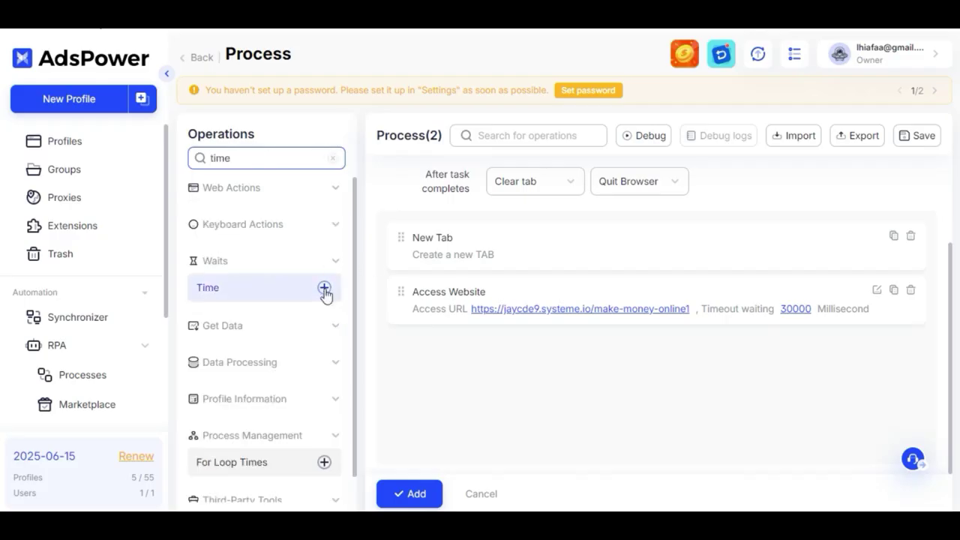
click(325, 288)
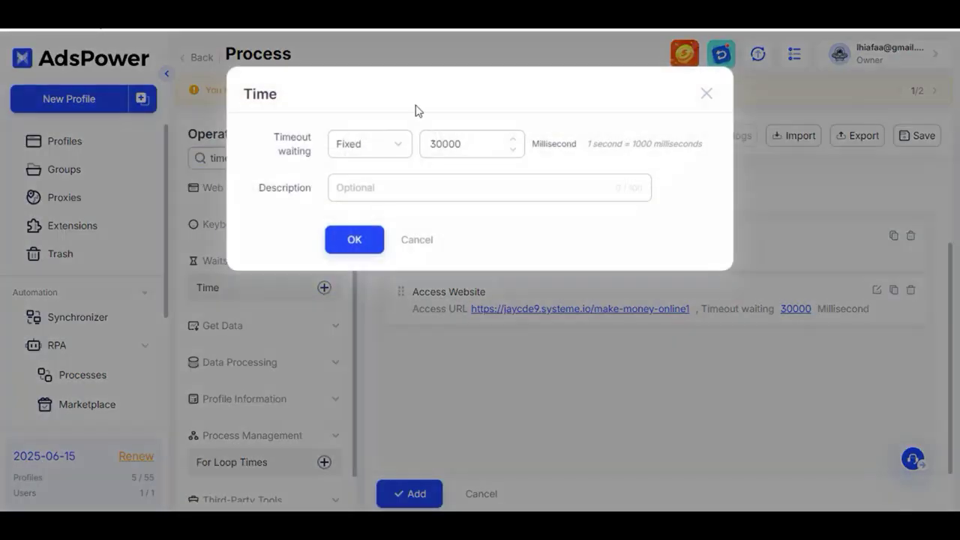
click(398, 150)
click(358, 201)
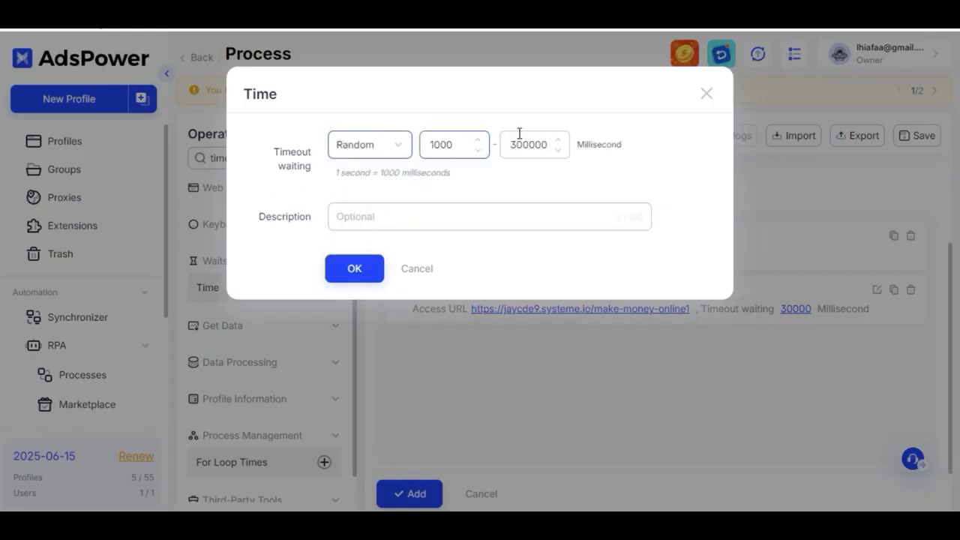
click(523, 145)
key(BackSpace)
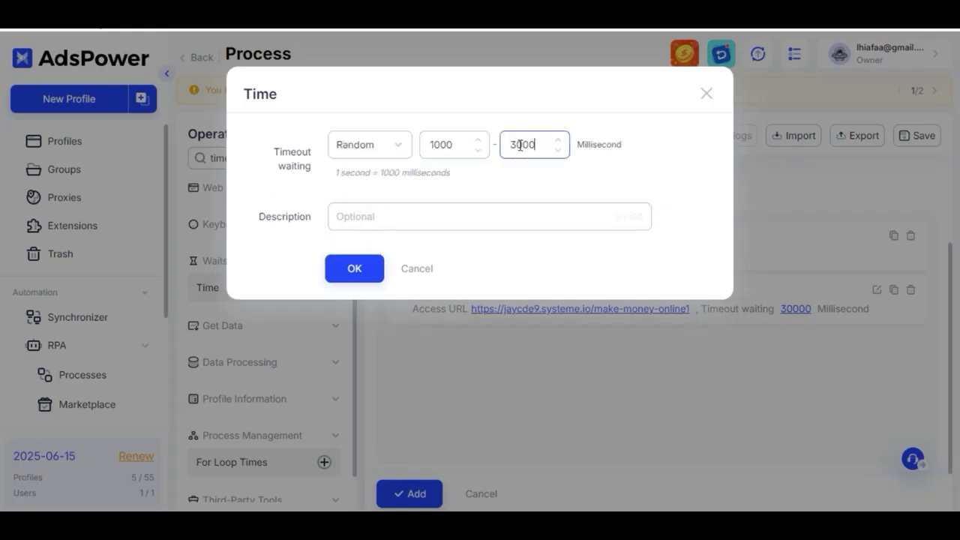
text(2)
click(356, 272)
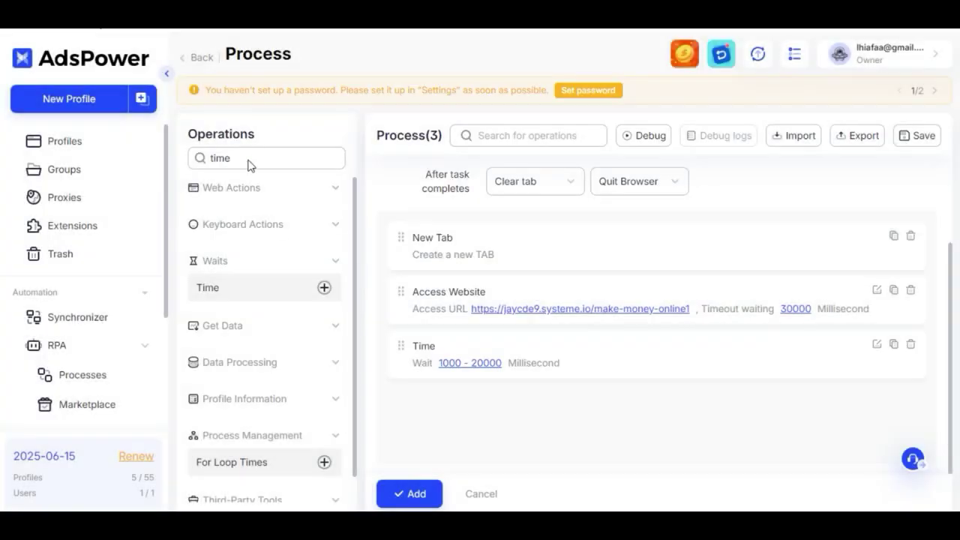
click(246, 158)
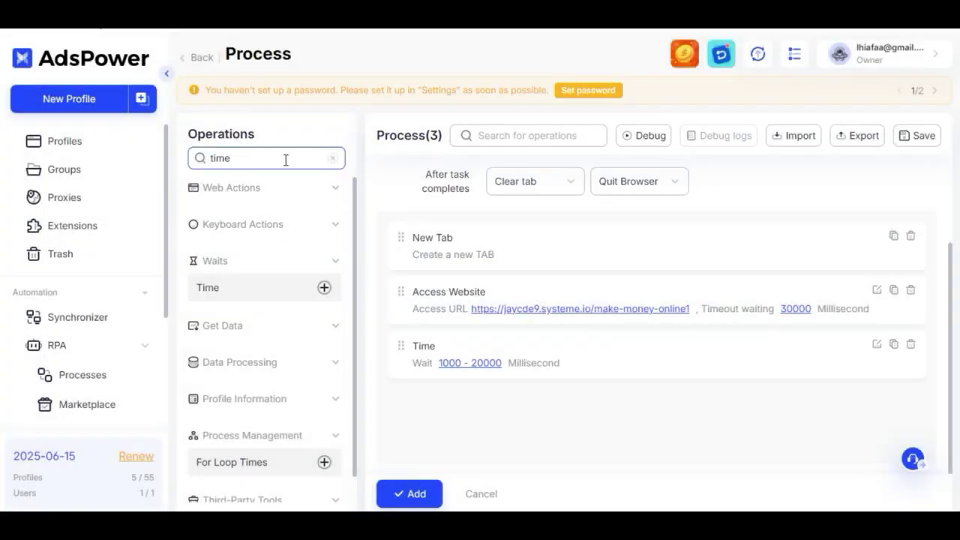
key(BackSpace)
key(BackSpace)
key(BackSpace)
key(BackSpace)
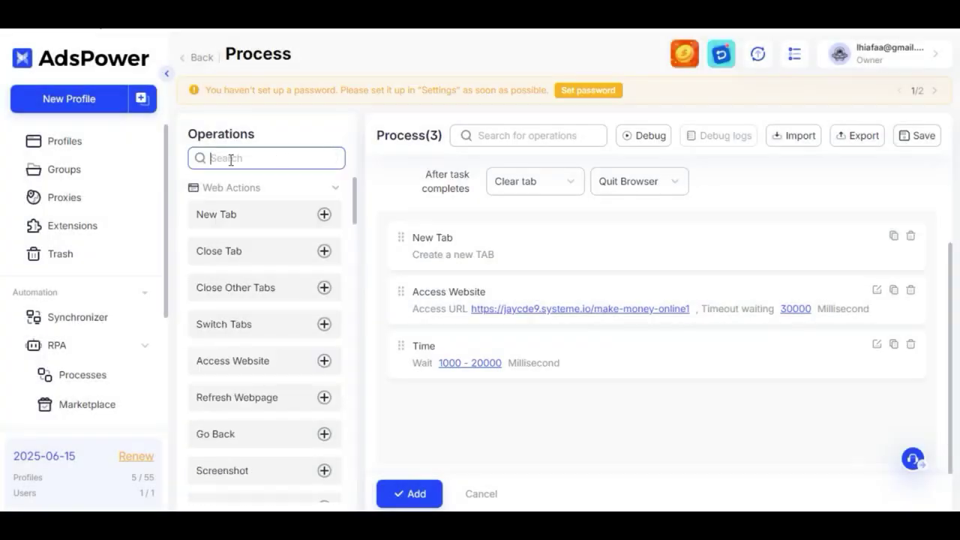
- Add a Scroll step that scrolls the page smoothly to the bottom
text(scroll)
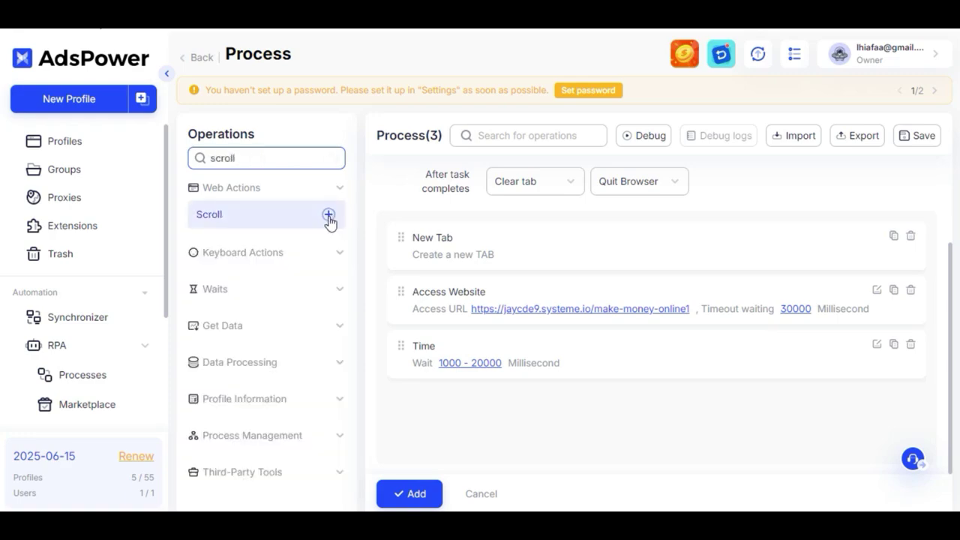
click(328, 215)
click(460, 191)
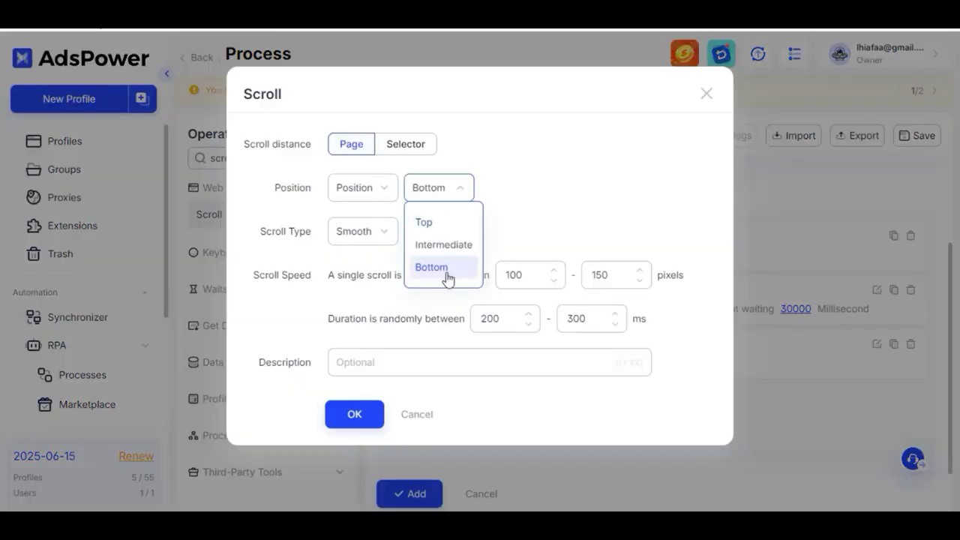
click(444, 272)
click(351, 414)
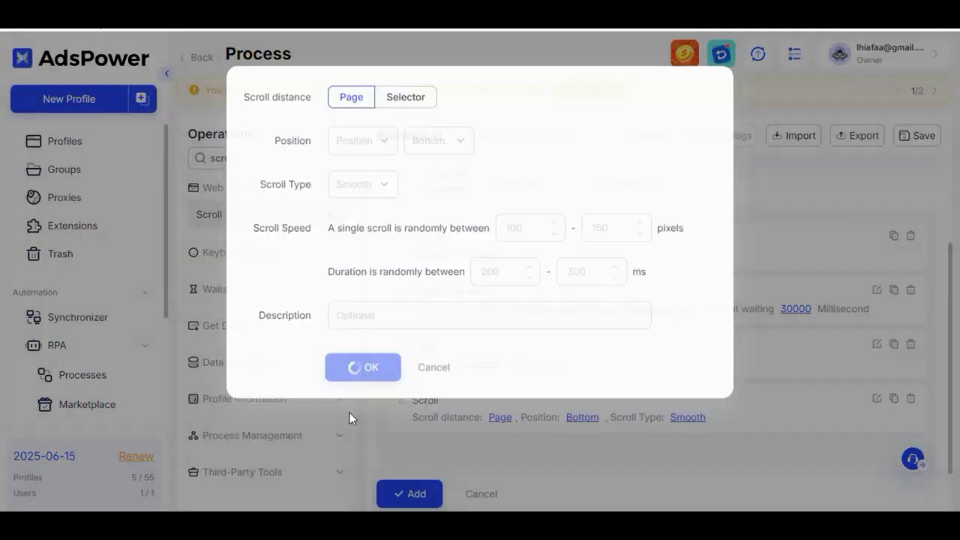
- Begin adding a Click step and set it to target a page element
click(254, 154)
key(BackSpace)
key(BackSpace)
key(BackSpace)
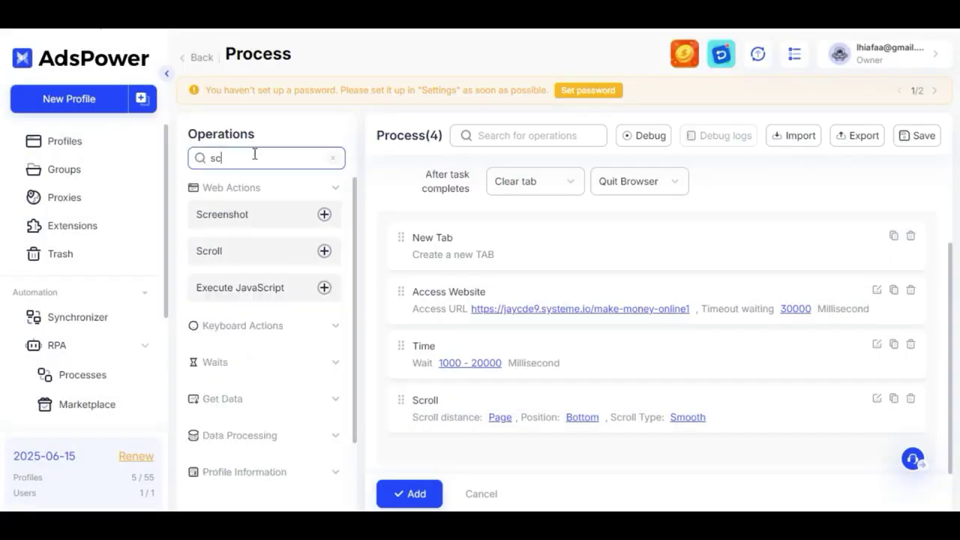
key(BackSpace)
key(BackSpace)
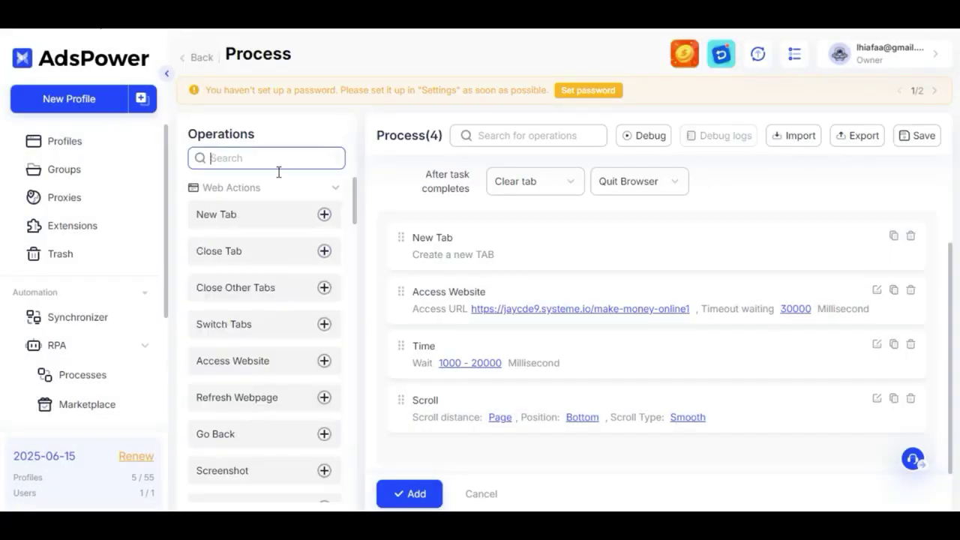
text(click)
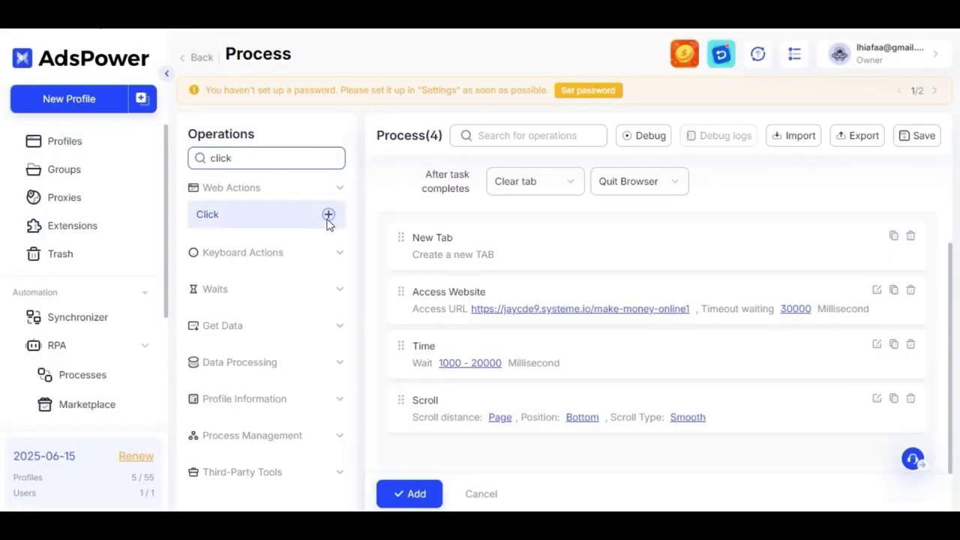
click(328, 215)
click(386, 203)
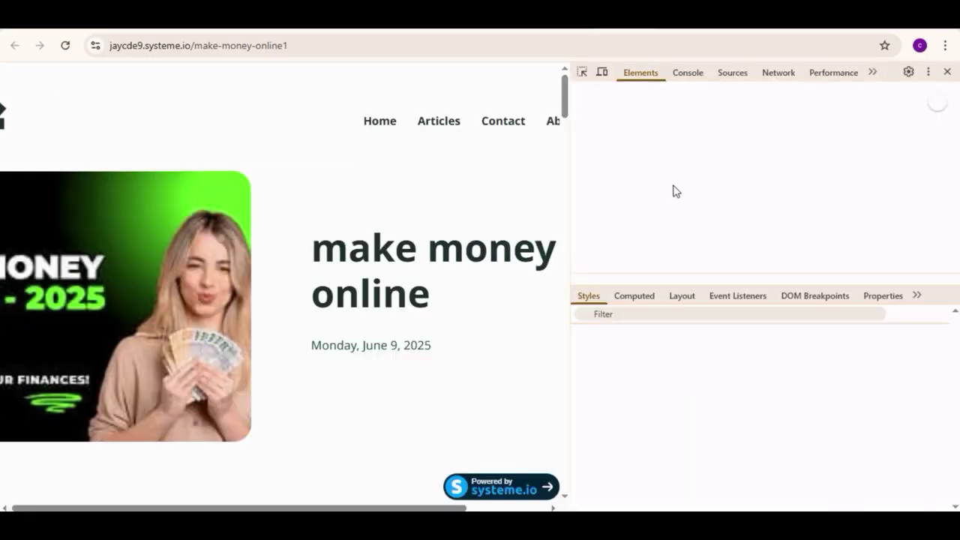
- Copy the ad section's selector in Chrome DevTools and focus AdsPower's Selector field
click(584, 73)
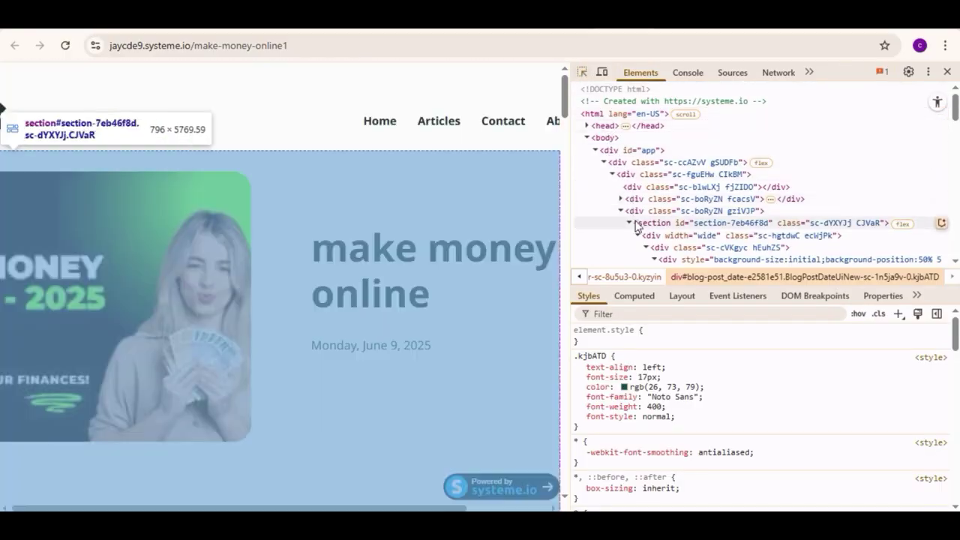
right_click(636, 224)
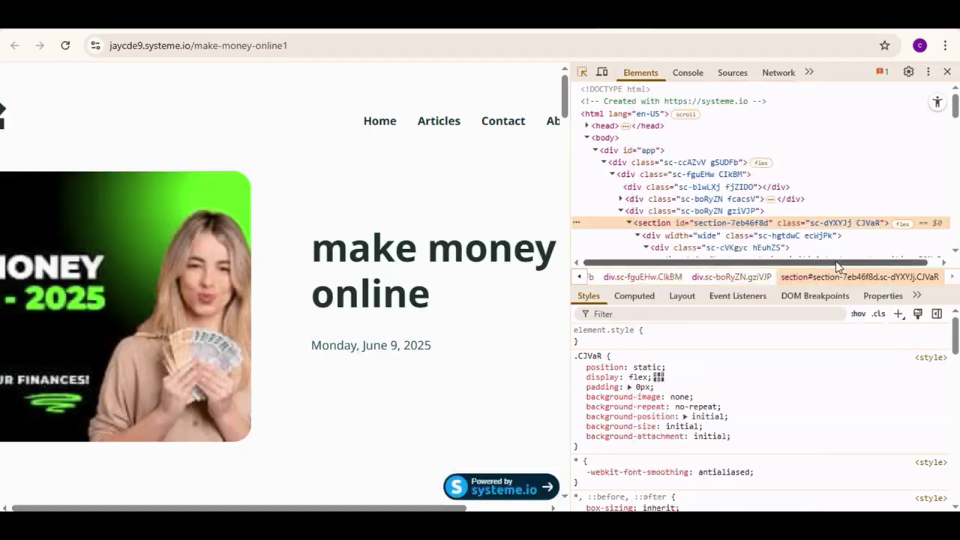
click(816, 262)
key(alt+Tab)
click(387, 207)
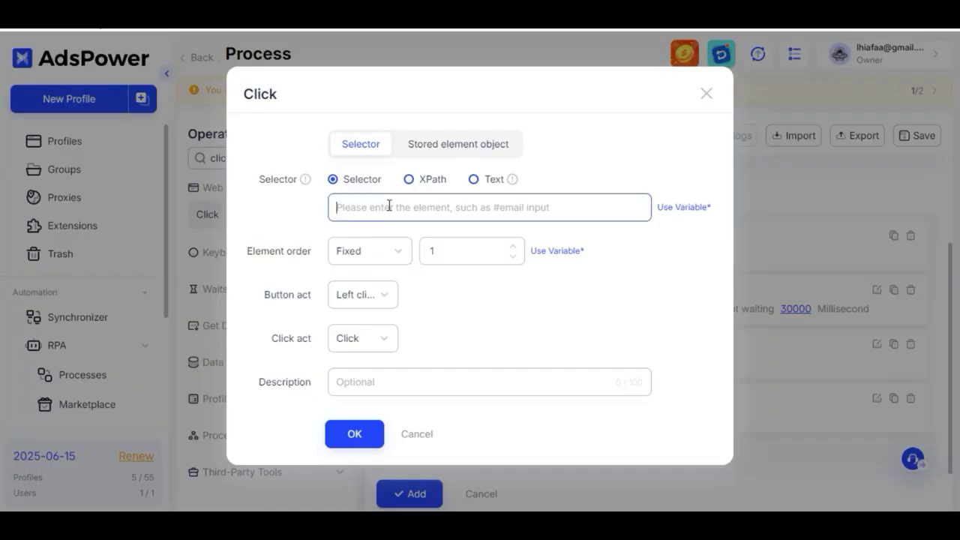
- Add the ad Click step with the pasted selector and a final scroll-to-bottom, then save blog2
text(#section-7eb46f8d)
click(350, 435)
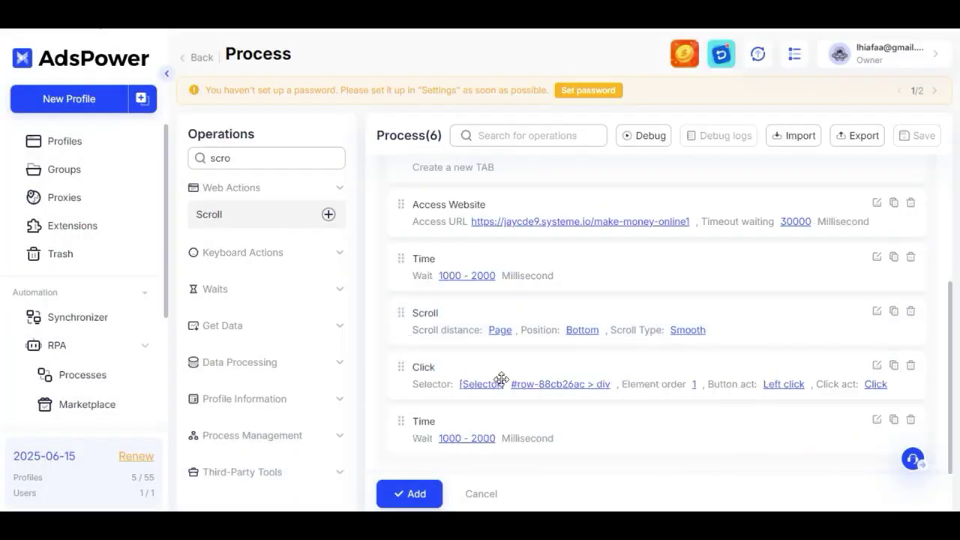
click(894, 313)
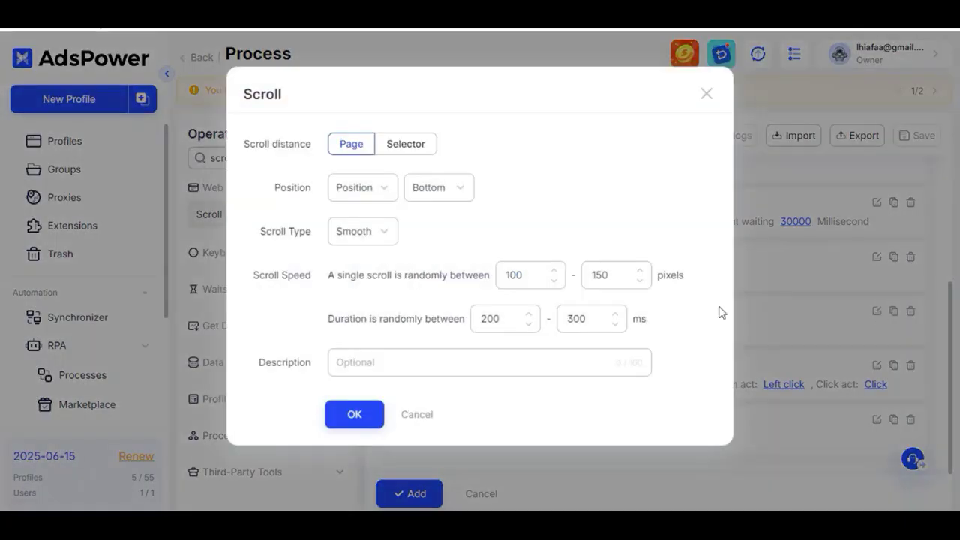
click(354, 415)
drag(487, 317, 475, 475)
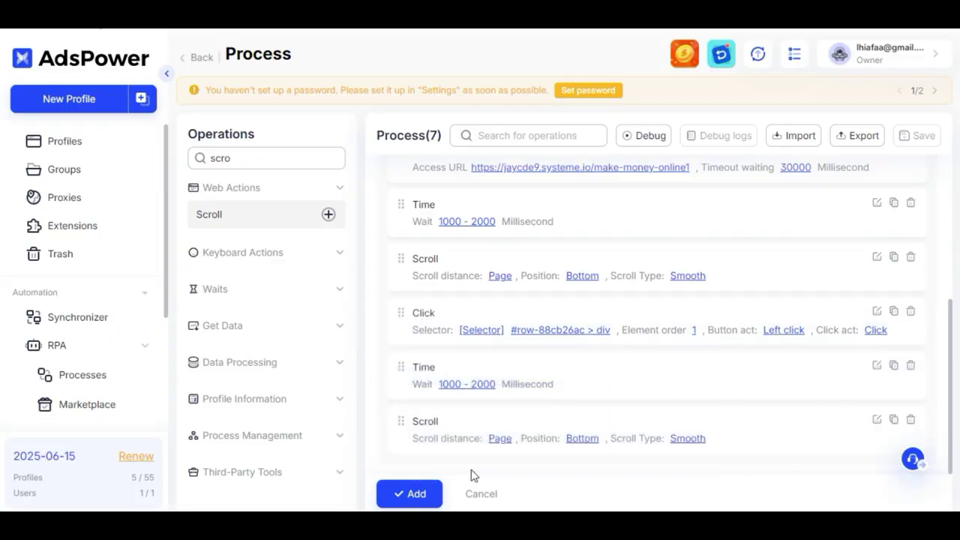
click(415, 490)
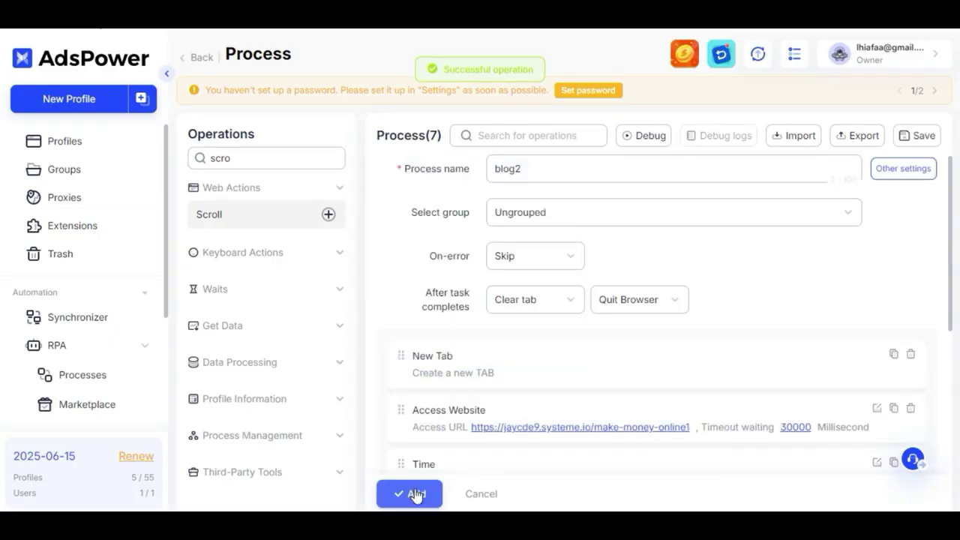
- Run the blog2 process on profile 638 from the Profiles list
click(70, 149)
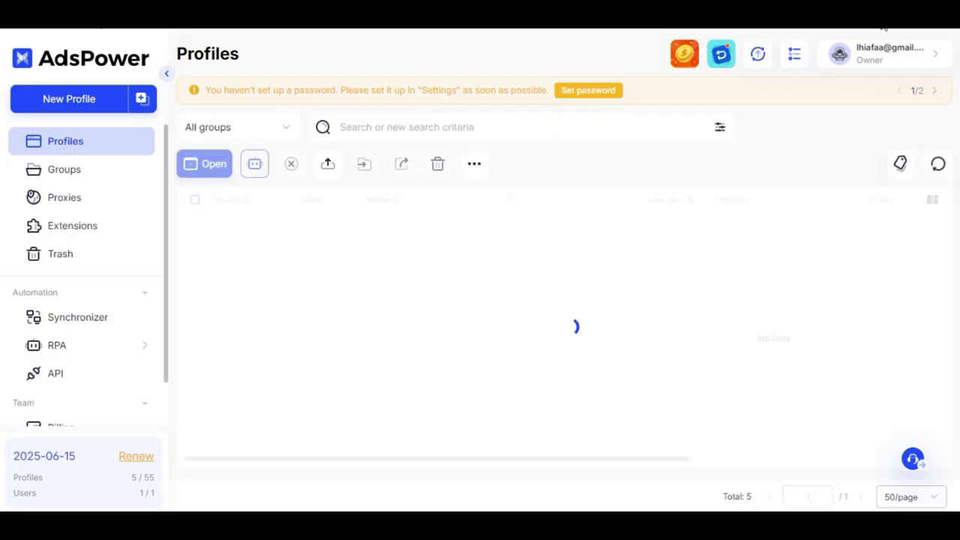
click(195, 235)
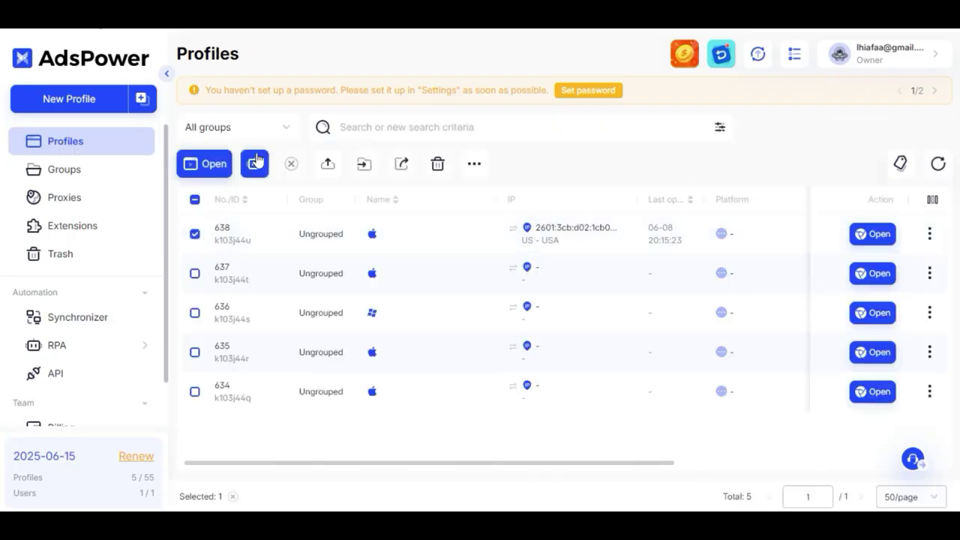
click(255, 165)
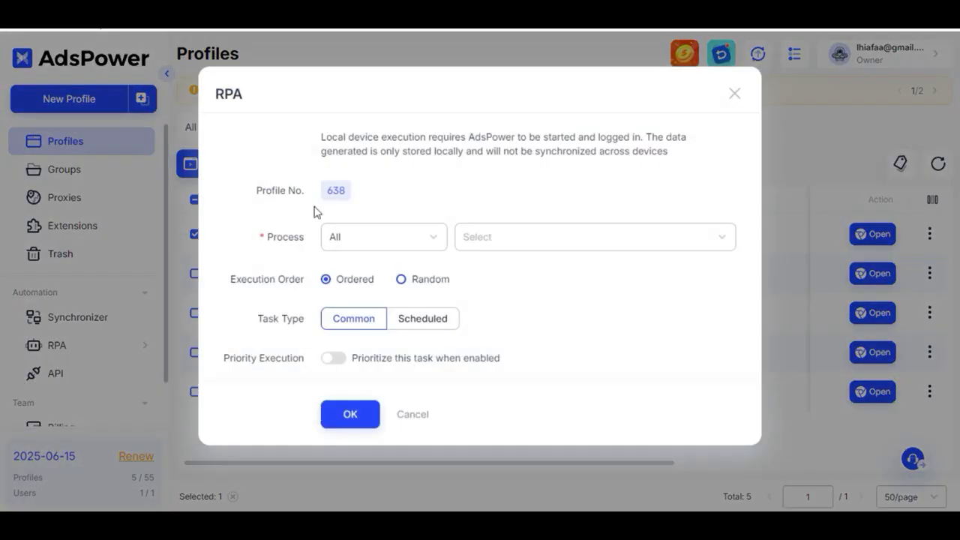
click(506, 241)
click(489, 274)
click(350, 414)
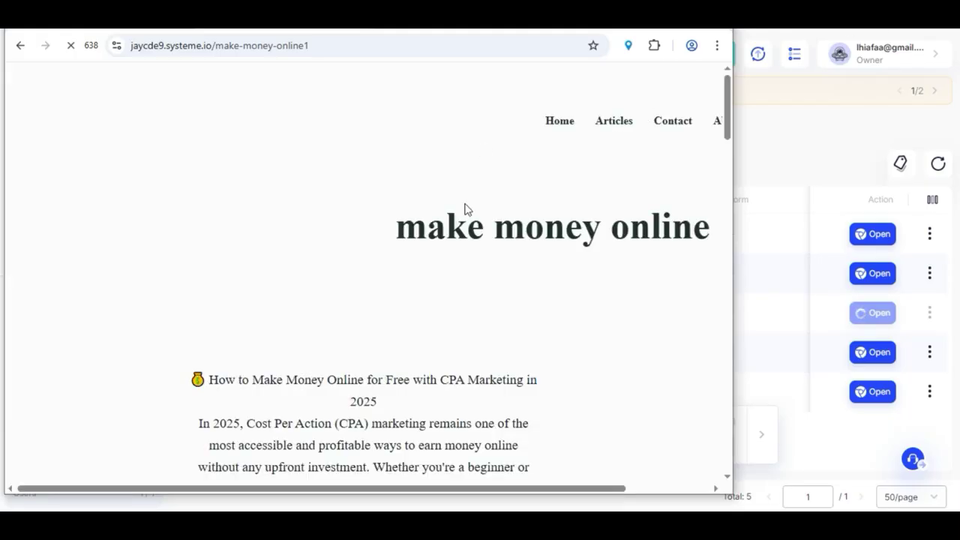
- Follow blog2 scrolling profile 638's article to the bottom and clicking the ad, then return to AdsPower
scroll(417, 206, down, 3)
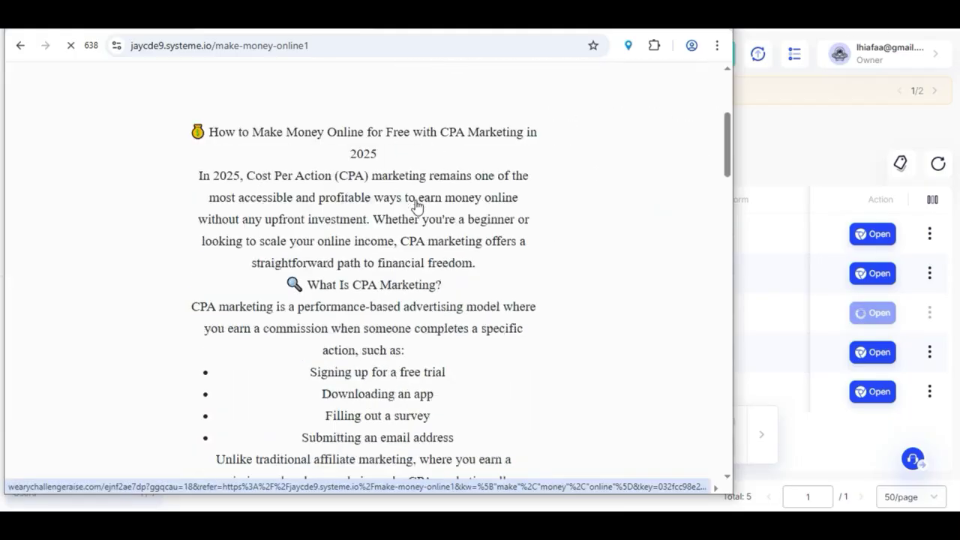
scroll(417, 206, down, 2)
scroll(417, 206, down, 1)
scroll(417, 206, down, 1)
scroll(417, 206, down, 1)
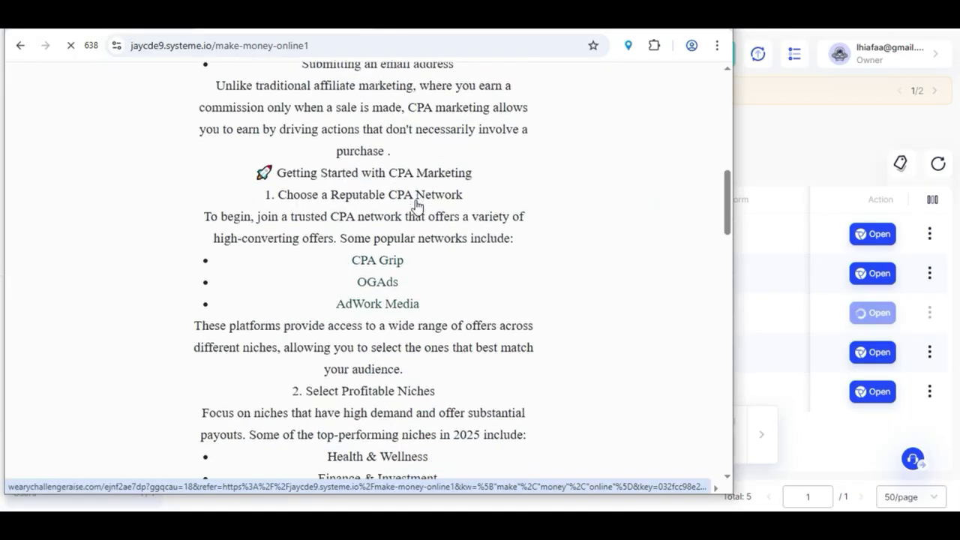
scroll(417, 206, down, 2)
scroll(417, 206, down, 1)
scroll(418, 207, down, 2)
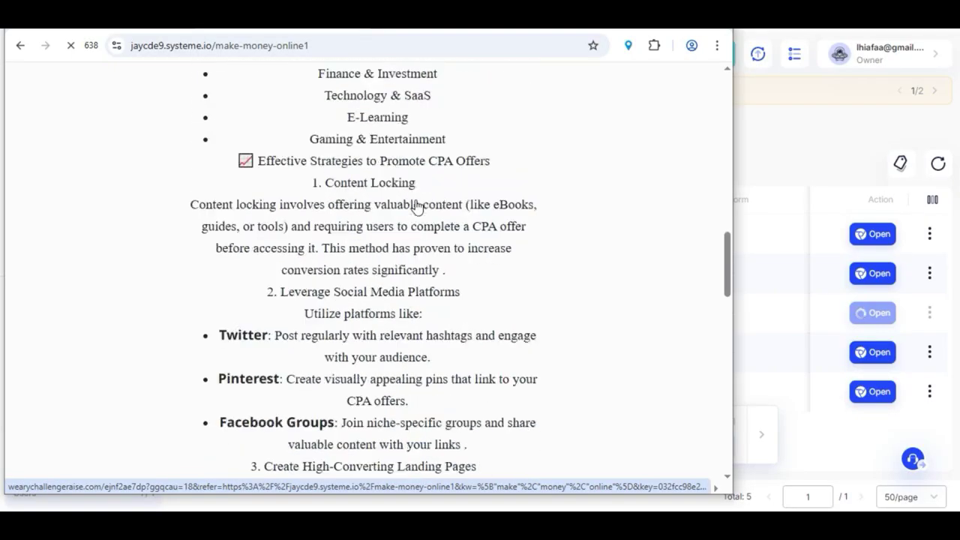
scroll(417, 206, down, 1)
scroll(417, 207, down, 1)
scroll(417, 206, down, 1)
scroll(417, 206, down, 1)
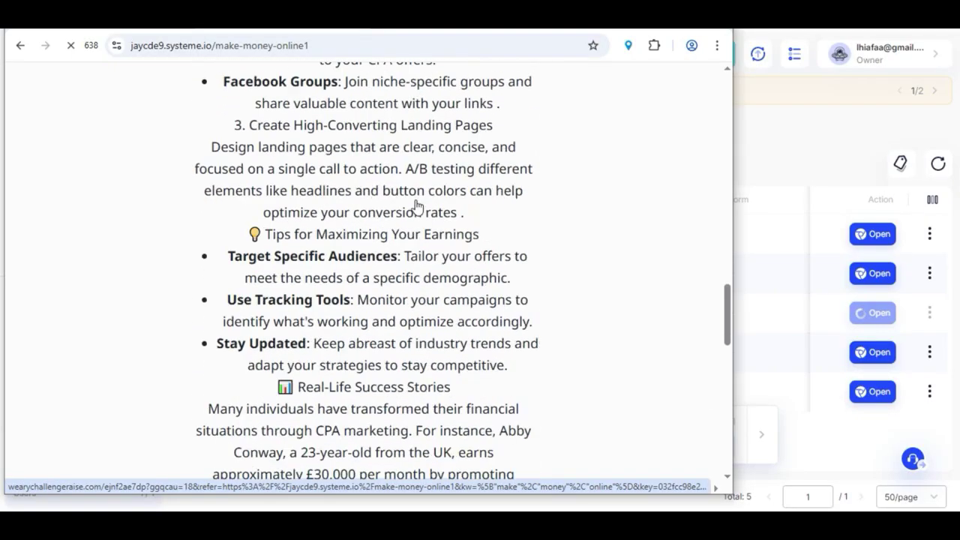
scroll(417, 206, down, 1)
scroll(417, 206, down, 1)
scroll(418, 207, down, 3)
scroll(418, 206, down, 3)
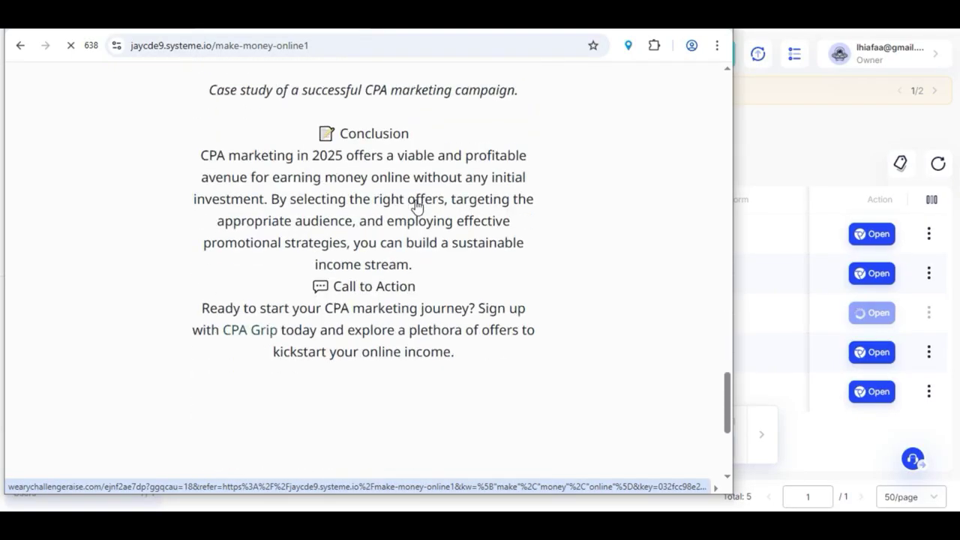
scroll(417, 207, down, 2)
scroll(417, 206, down, 1)
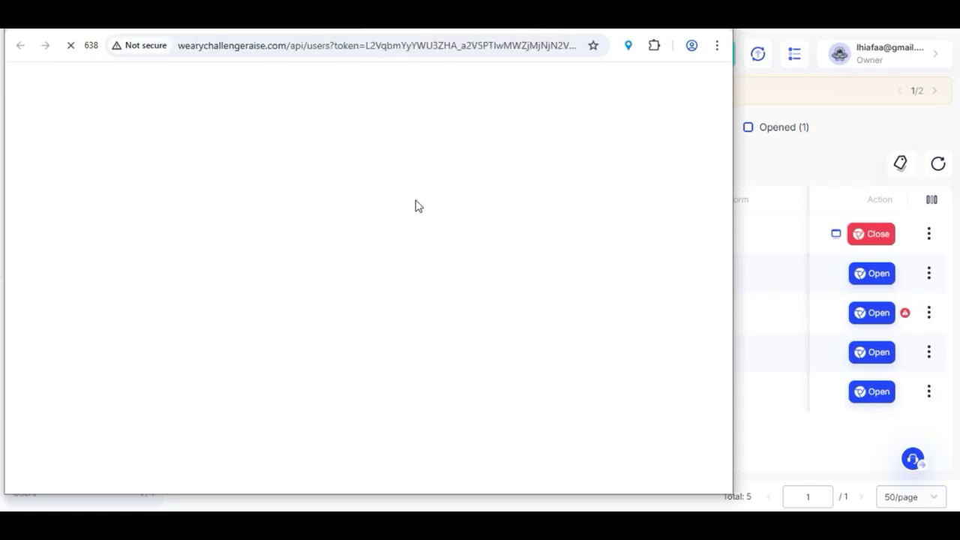
key(alt+Tab)
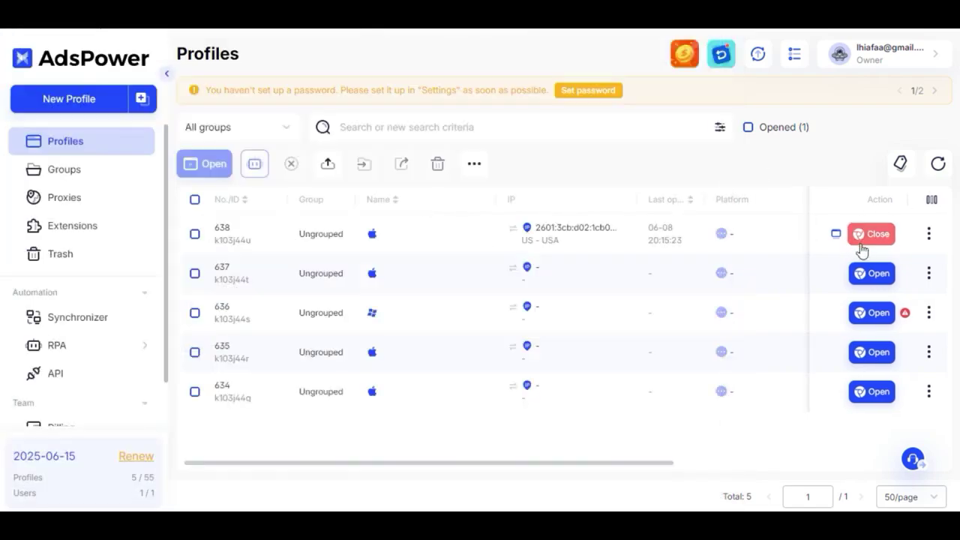
mouse_move(450, 233)
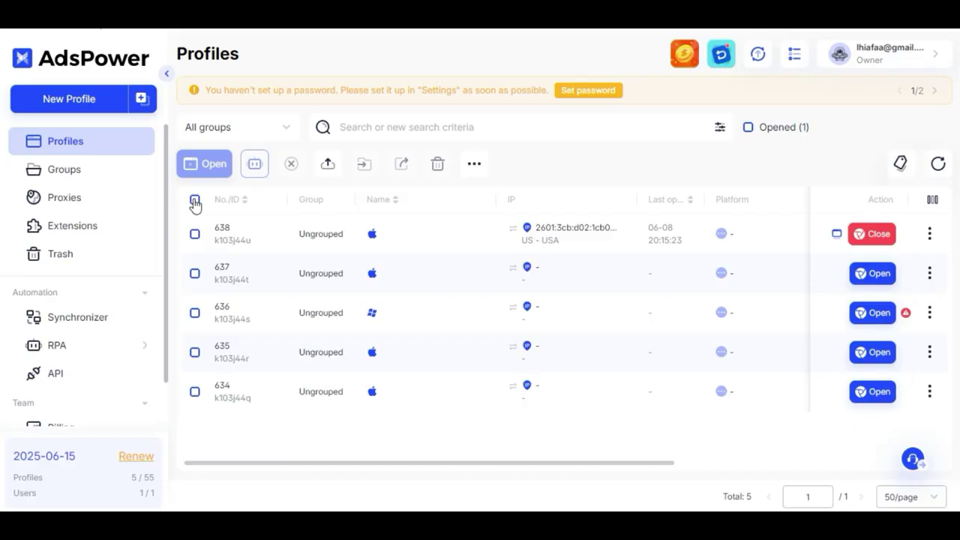
- Schedule blog2 on all five profiles as an interval task repeating every 10 minutes
click(195, 201)
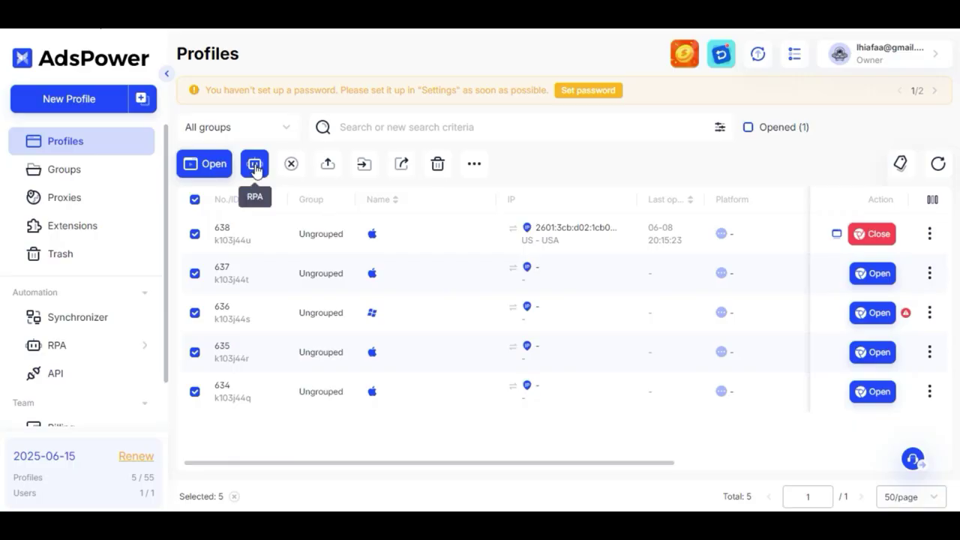
click(255, 166)
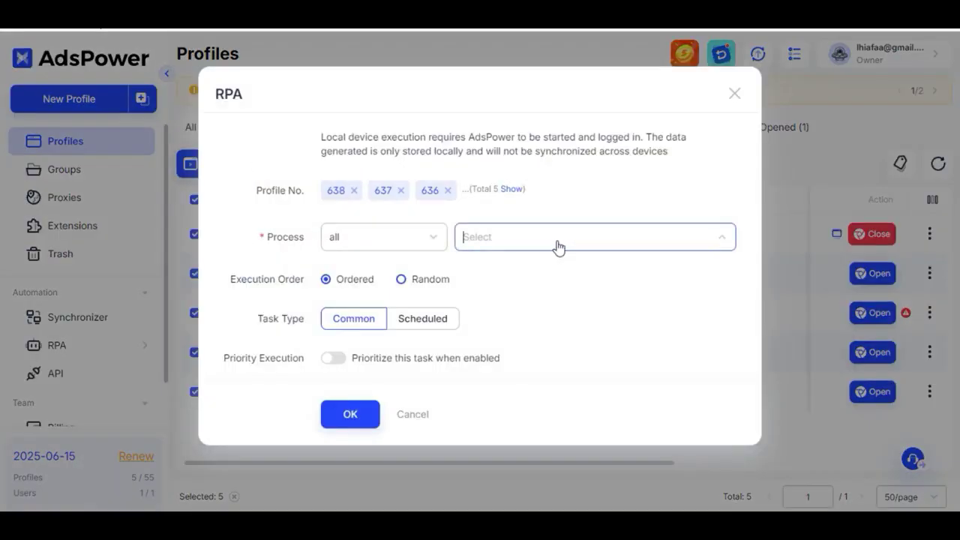
click(484, 276)
click(424, 320)
scroll(740, 362, down, 1)
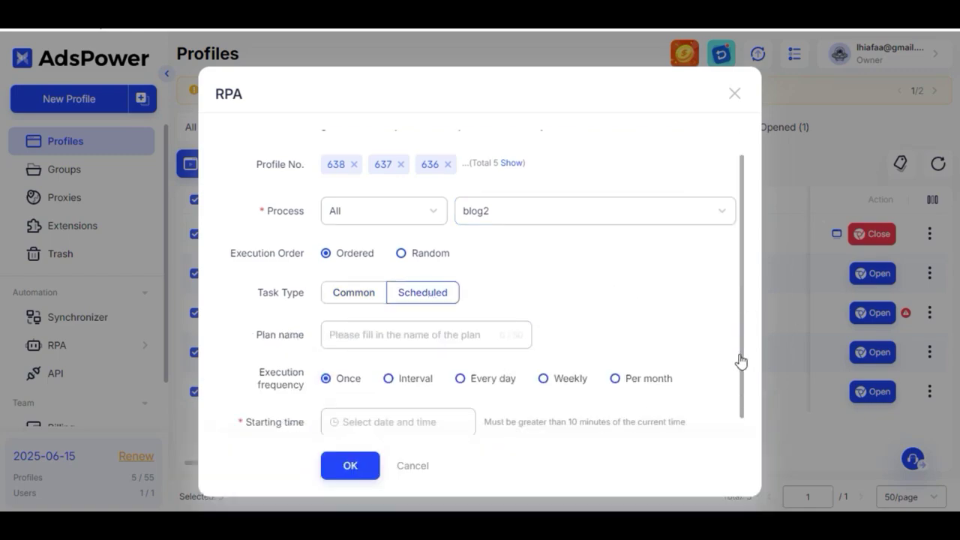
click(388, 363)
click(334, 401)
scroll(742, 398, down, 1)
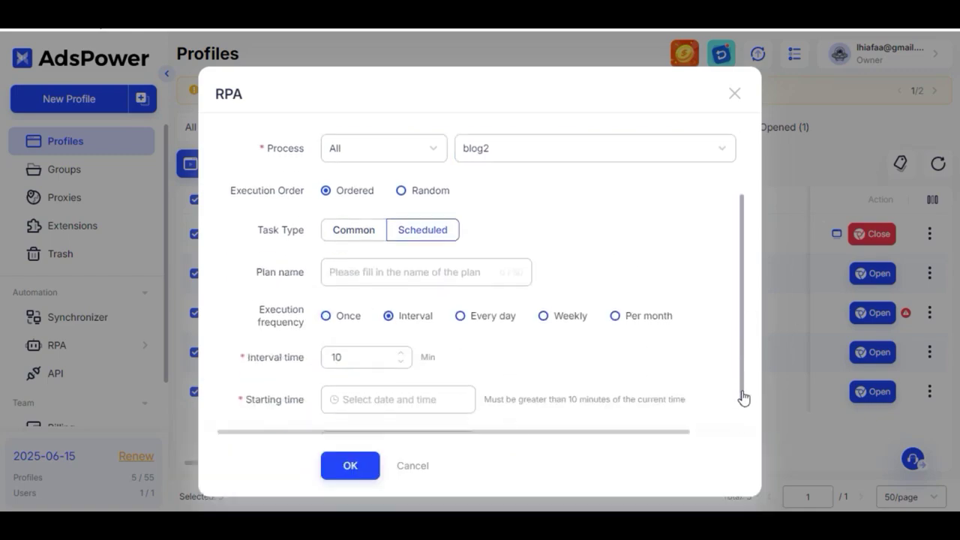
scroll(742, 398, down, 1)
click(364, 467)
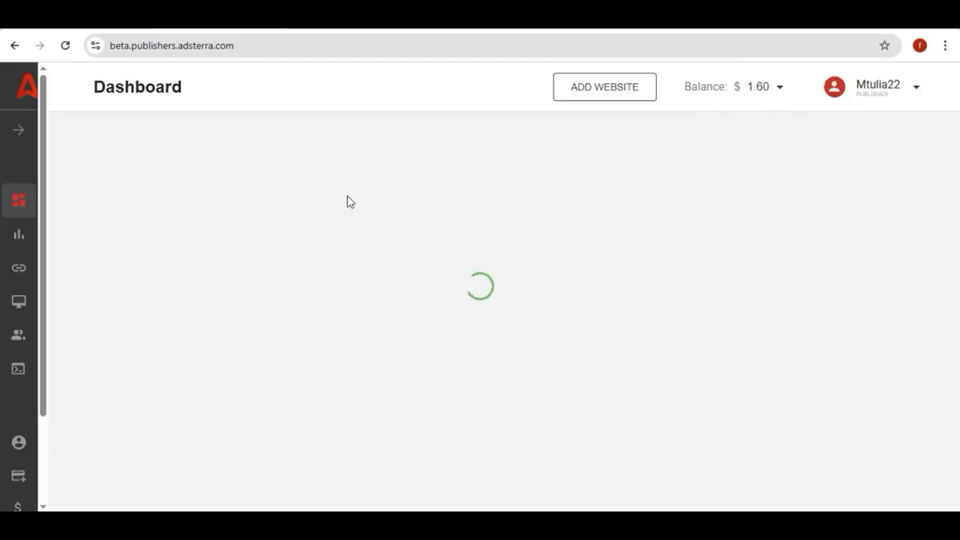
- Open Adsterra's Statistics report and review daily impressions, clicks and revenue
click(19, 235)
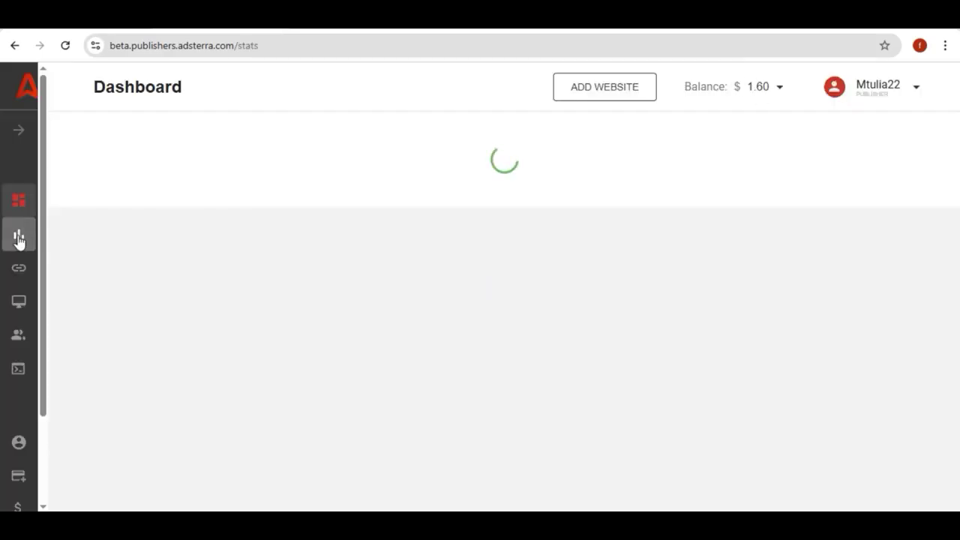
click(16, 237)
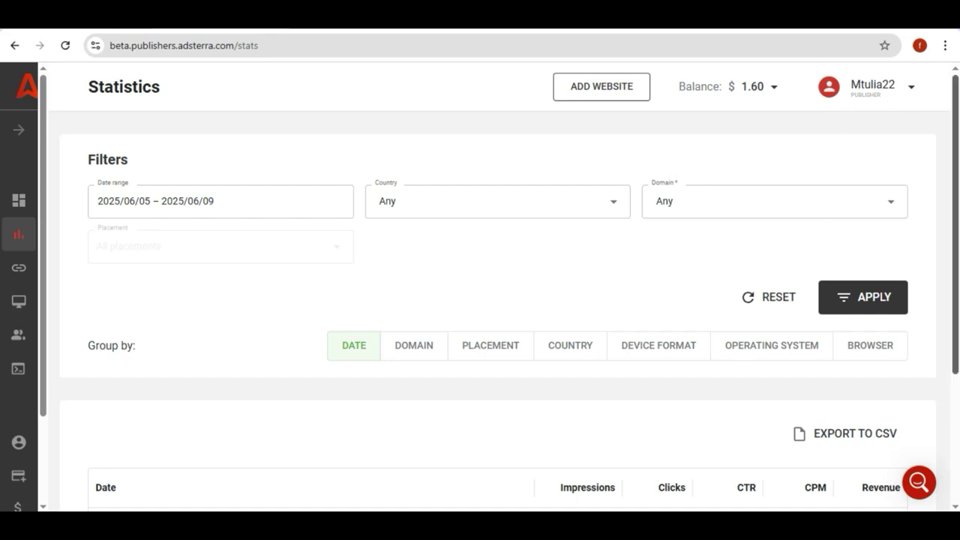
click(956, 506)
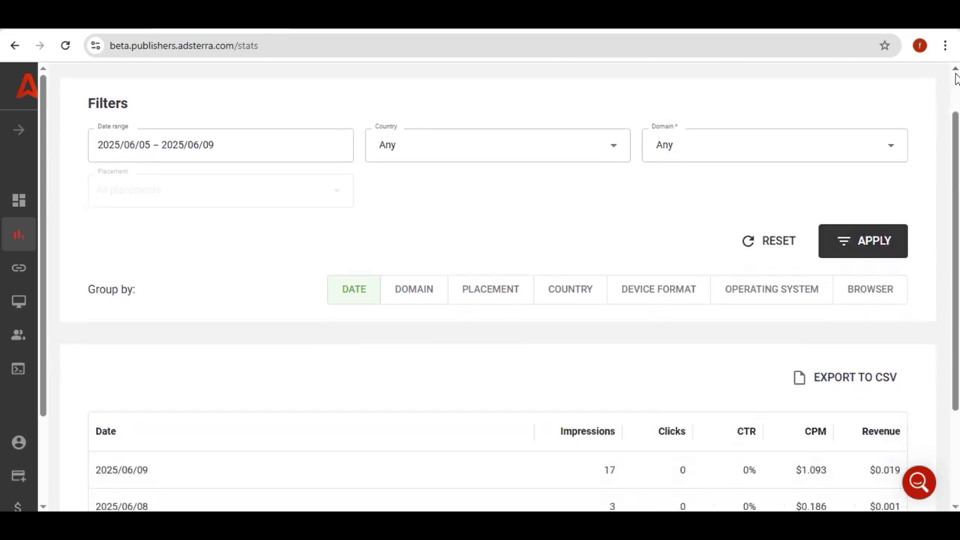
scroll(708, 257, up, 1)
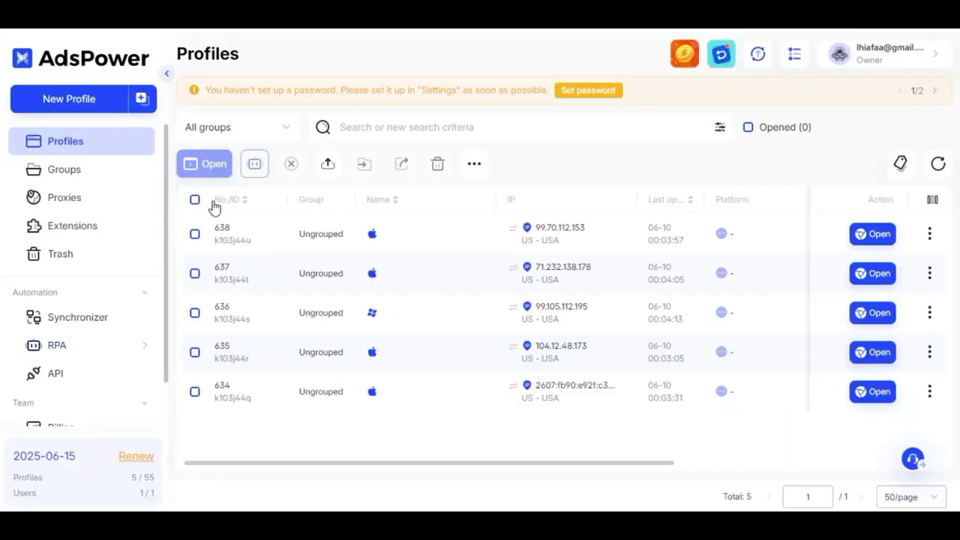
- Run blog2 immediately as a Common task on all five selected profiles
click(195, 201)
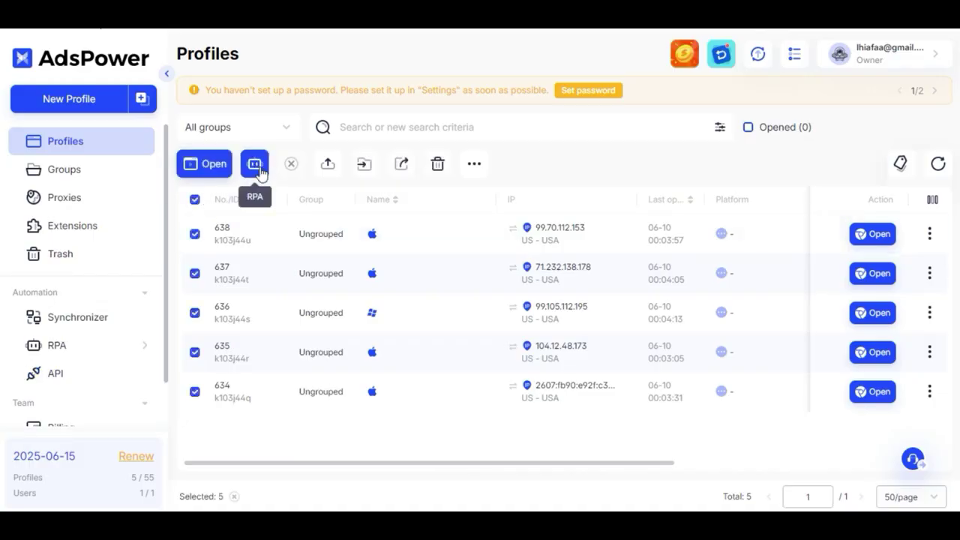
click(259, 171)
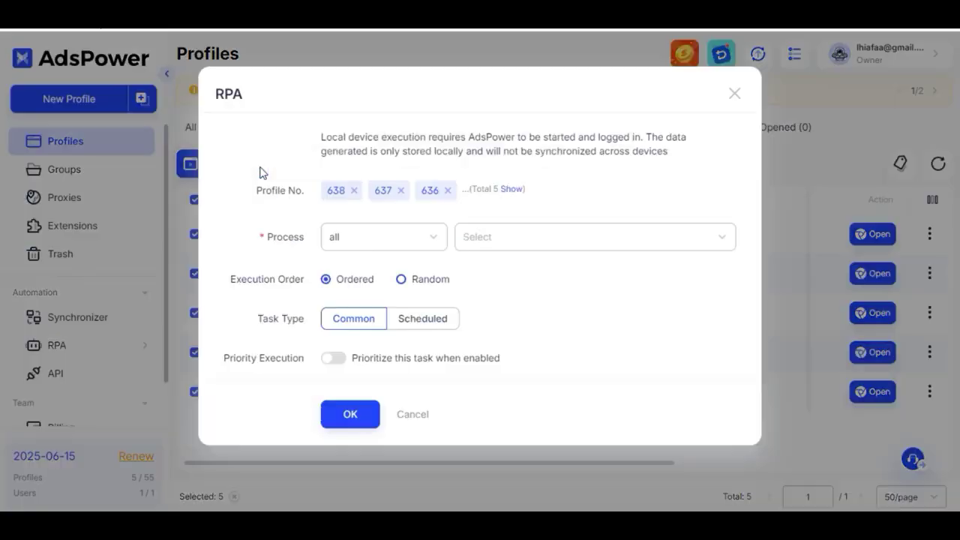
click(481, 250)
click(484, 273)
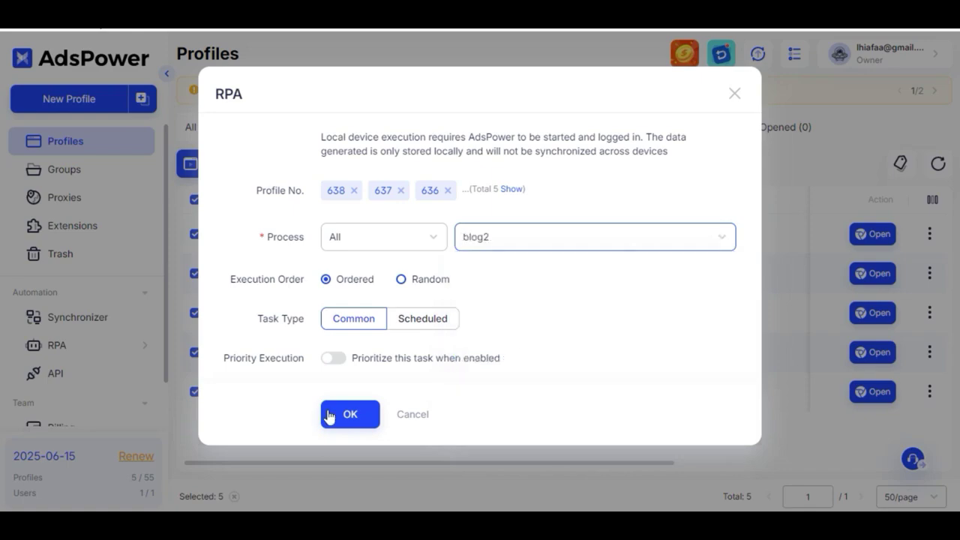
click(352, 418)
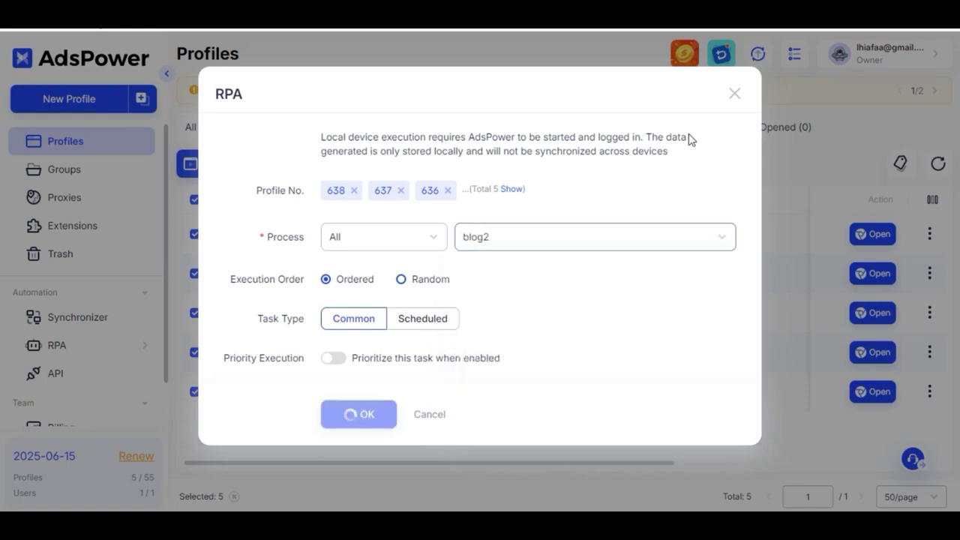